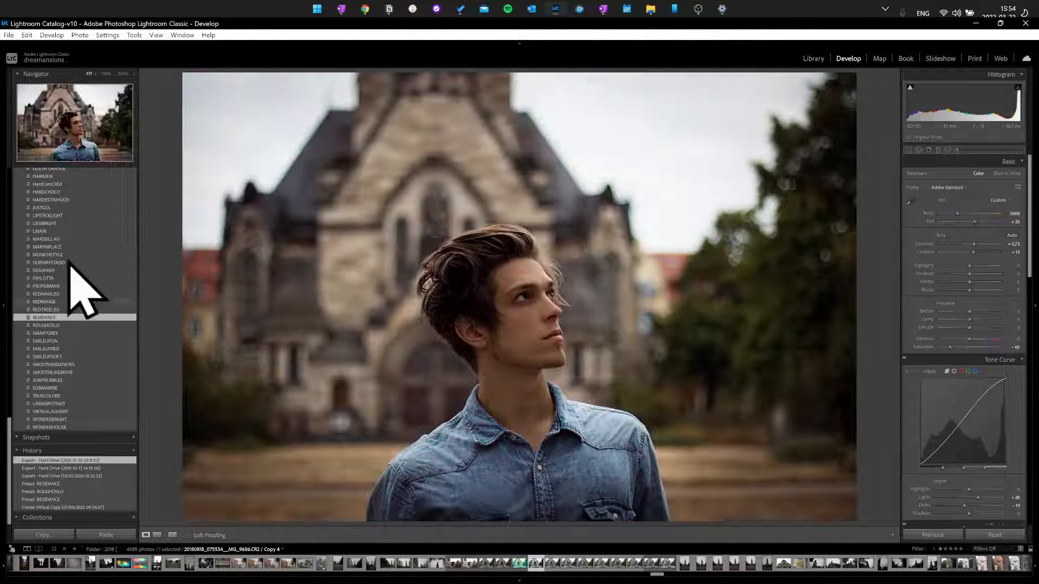
# Step: Browse the develop preset groups, including STOCK and URBAN, and preview several looks on the portrait
pyautogui.scroll(5, 68, 260)
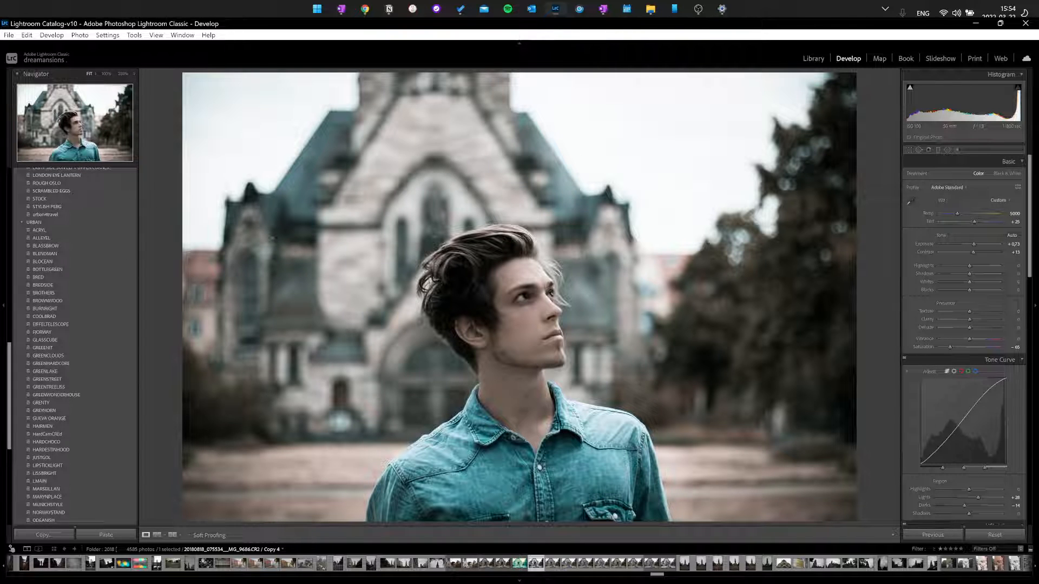
pyautogui.scroll(3, 79, 180)
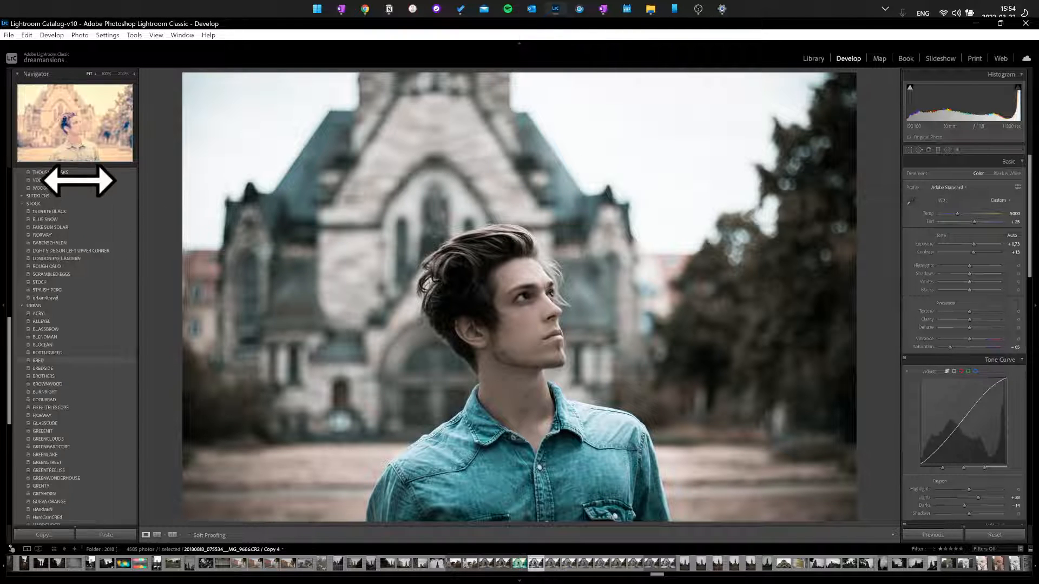
pyautogui.scroll(10, 78, 180)
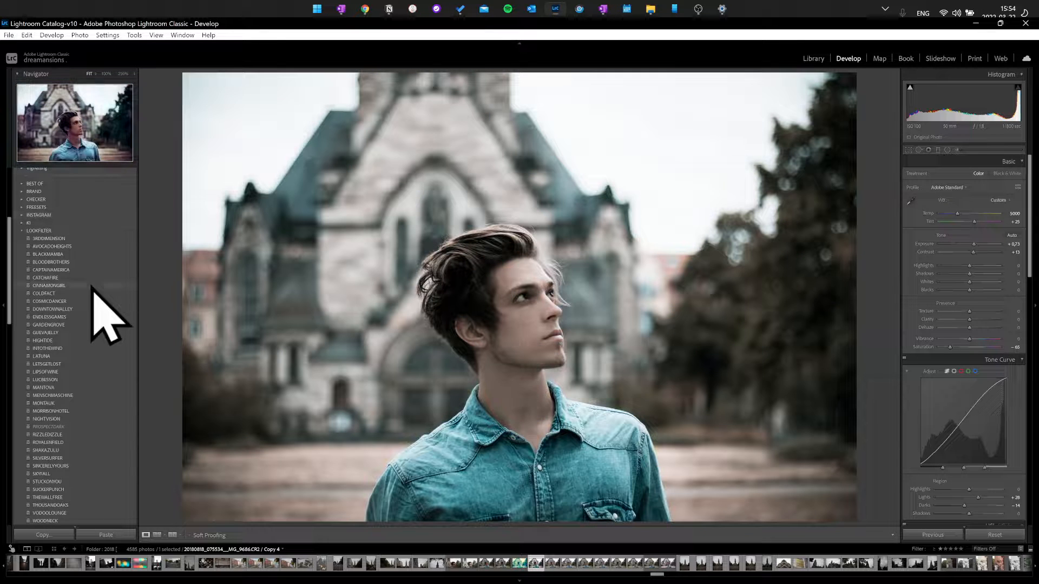
pyautogui.scroll(-3, 79, 320)
pyautogui.click(69, 297)
pyautogui.scroll(-3, 72, 303)
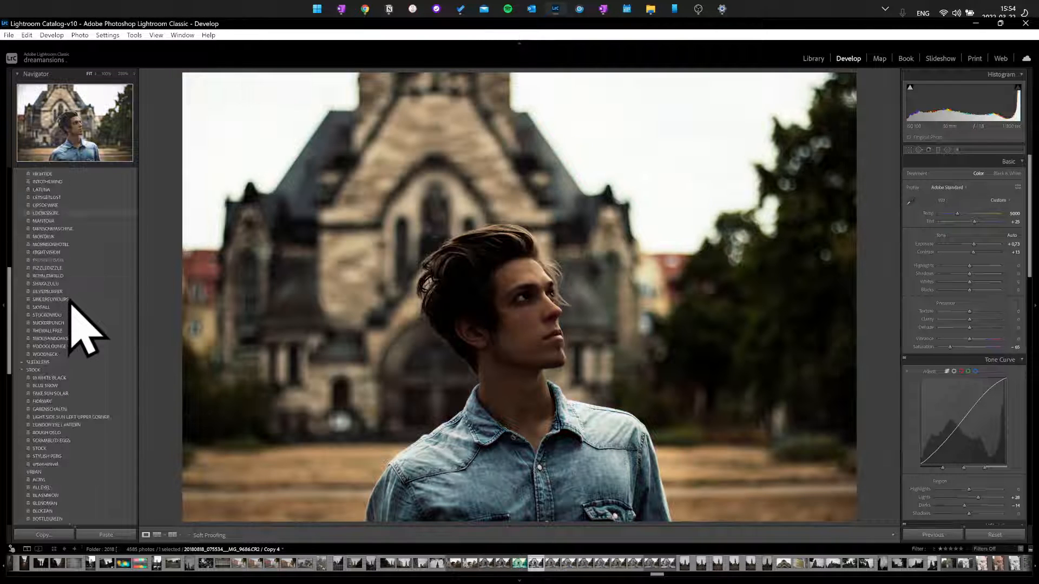
pyautogui.click(72, 295)
pyautogui.scroll(-3, 72, 306)
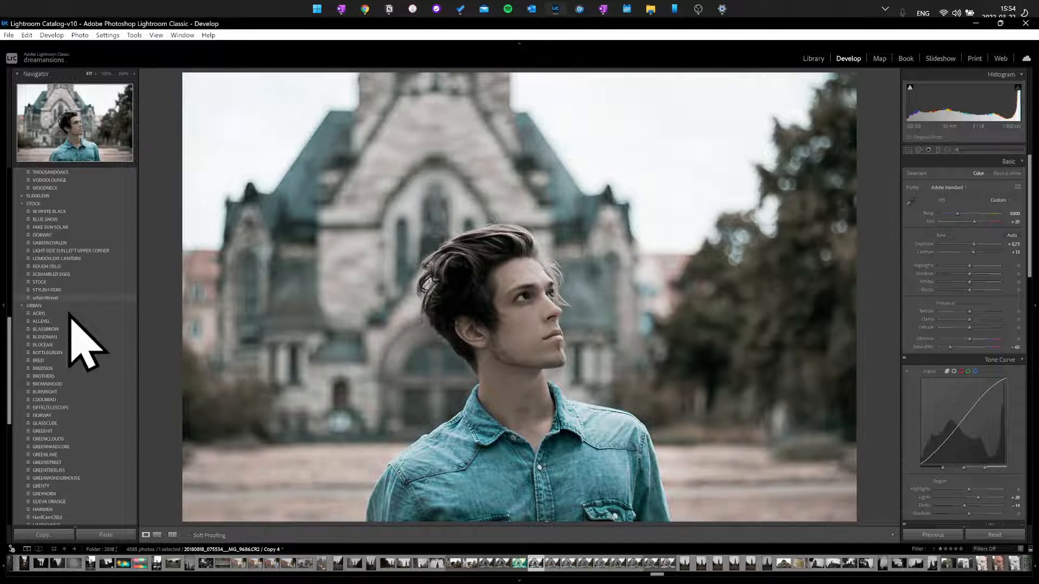
pyautogui.scroll(-6, 70, 316)
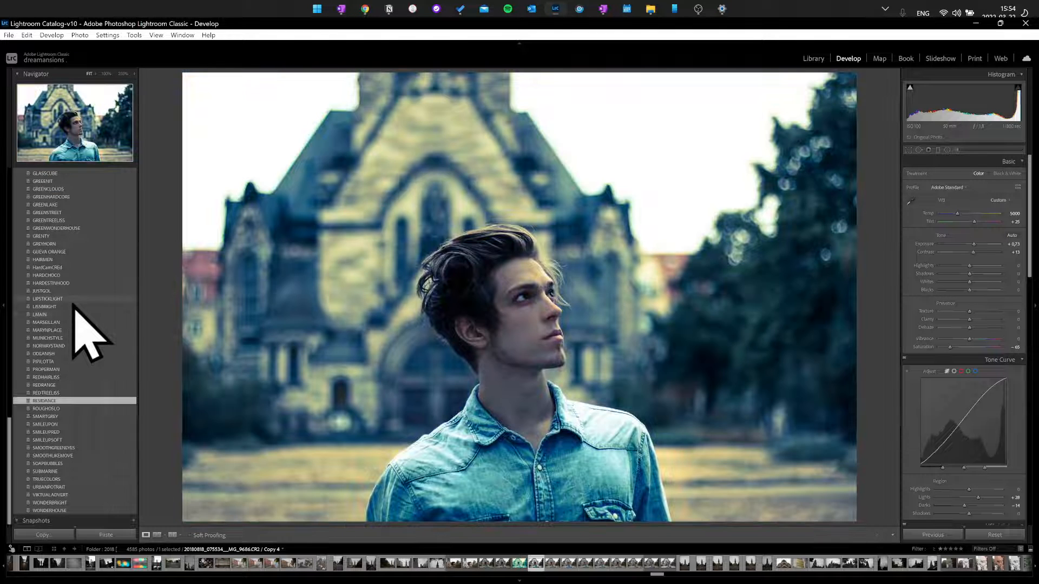
pyautogui.scroll(-3, 74, 307)
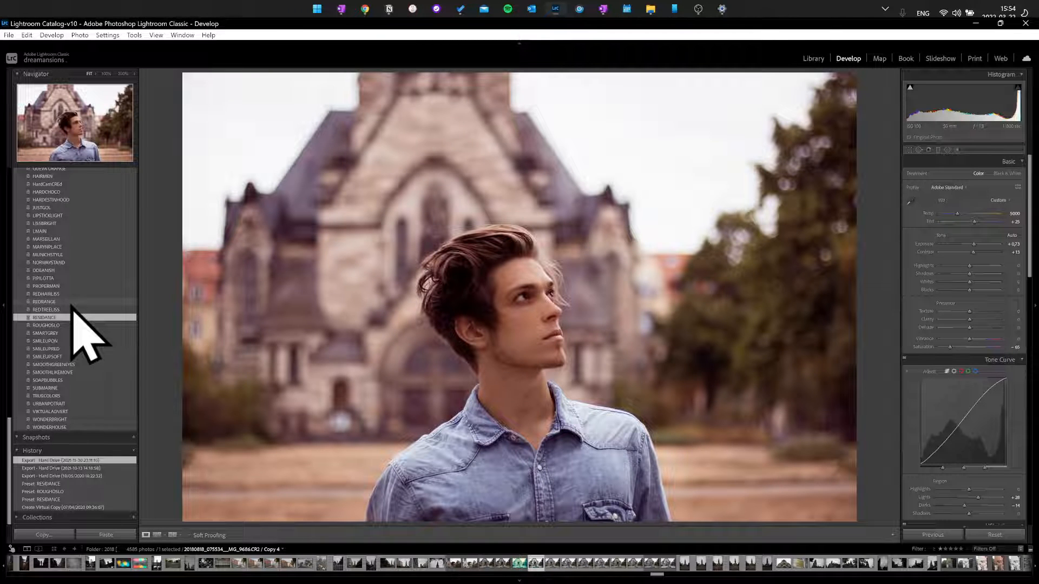
pyautogui.scroll(9, 73, 303)
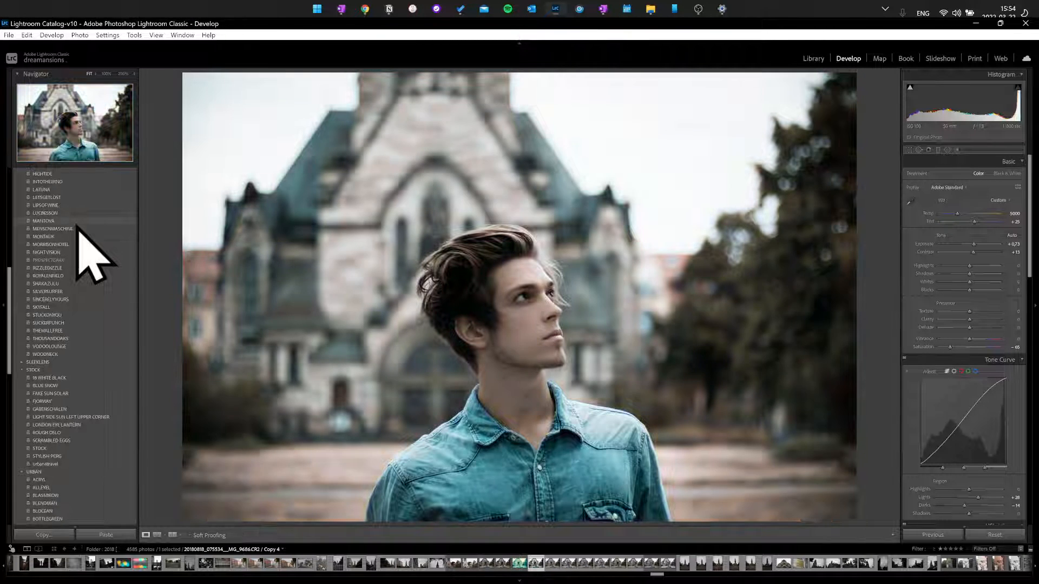
pyautogui.scroll(10, 77, 228)
pyautogui.scroll(3, 78, 228)
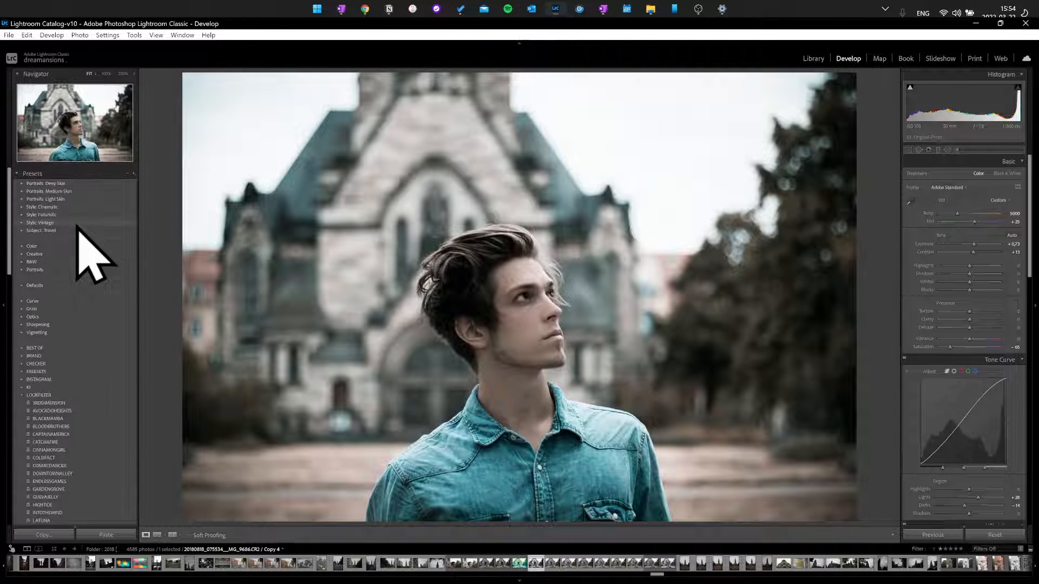
pyautogui.scroll(-12, 66, 273)
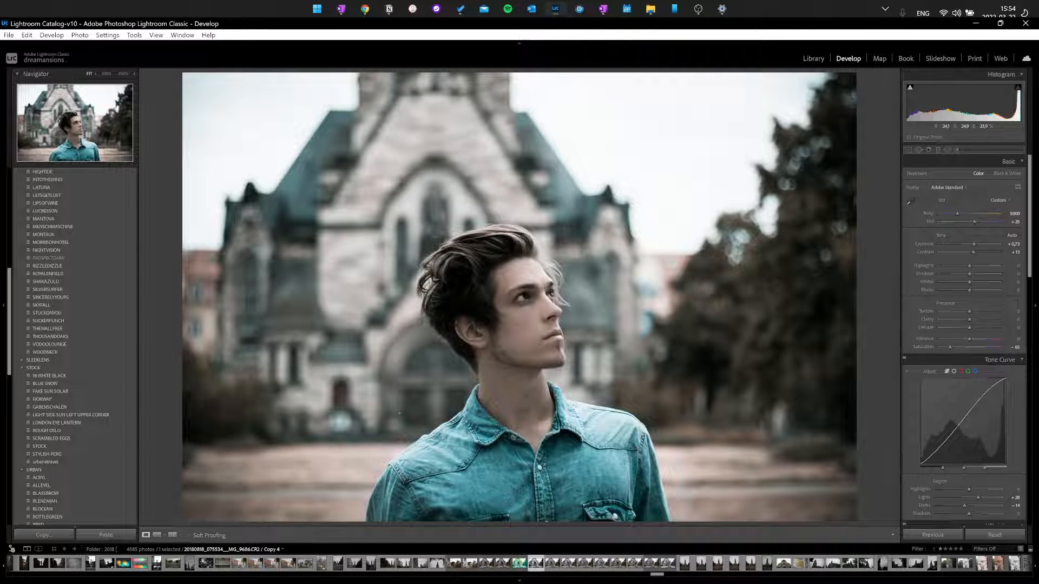
# Step: Select the unedited original photo 20180818_075534__MG_9686.CR2 in the filmstrip
pyautogui.click(503, 565)
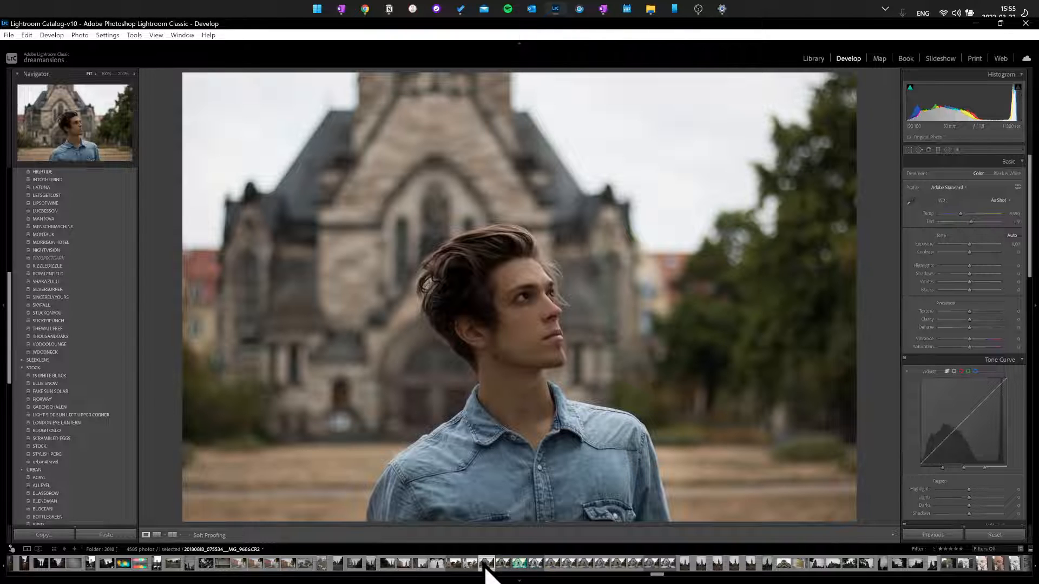
pyautogui.click(483, 564)
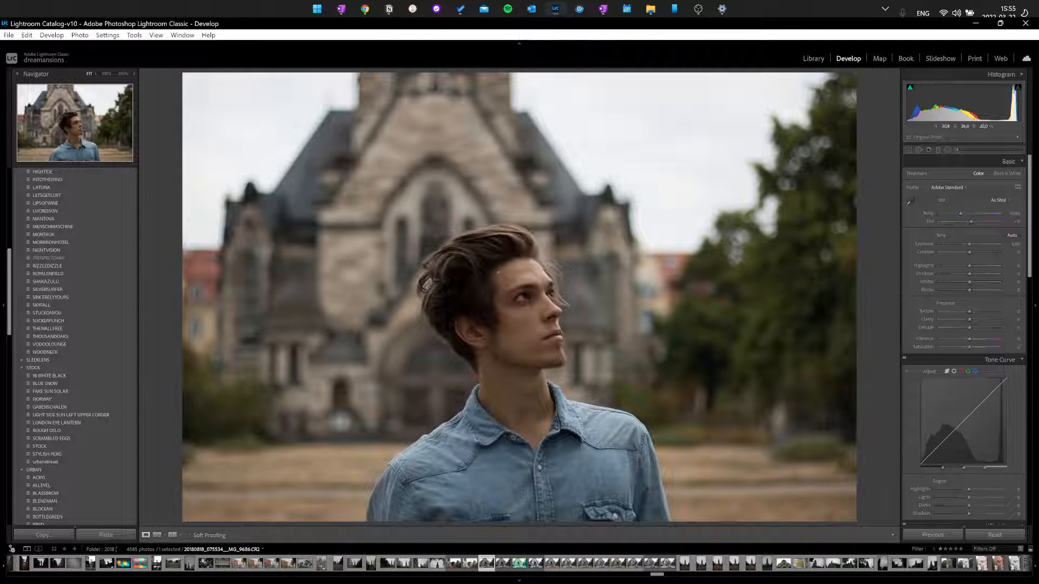
# Step: Examine the man's face, skin and hair in the original photo at 100% magnification
pyautogui.click(405, 202)
pyautogui.moveTo(520, 240); pyautogui.dragTo(439, 127)
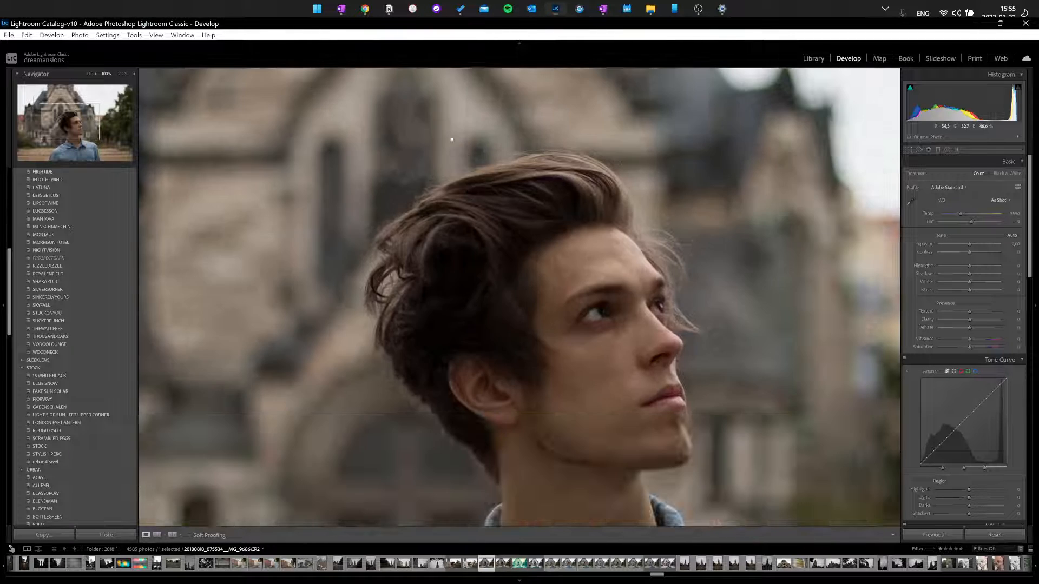
pyautogui.moveTo(622, 257); pyautogui.dragTo(413, 232)
pyautogui.moveTo(483, 289); pyautogui.dragTo(540, 239)
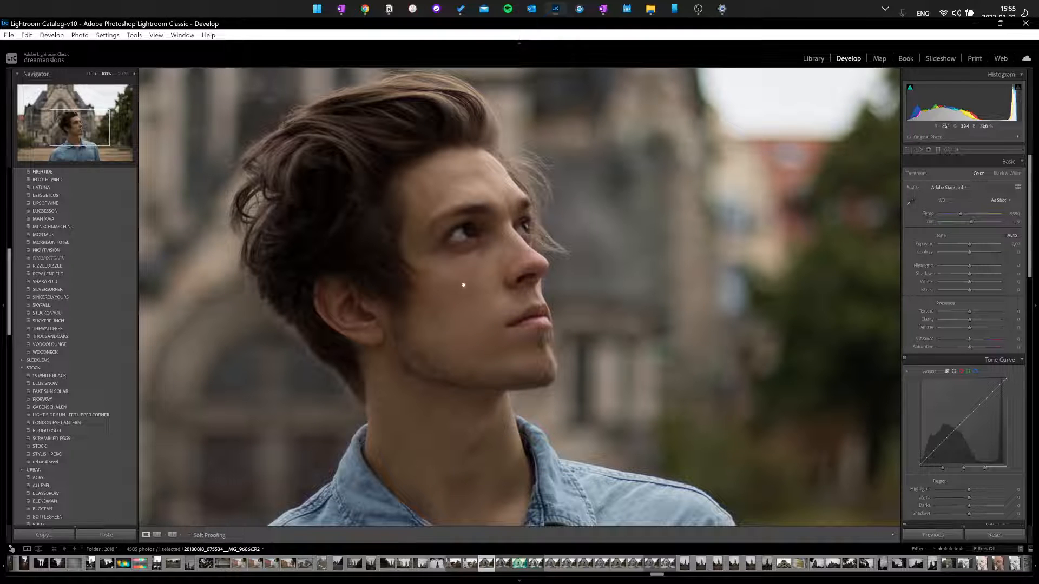
pyautogui.moveTo(267, 286); pyautogui.dragTo(391, 287)
pyautogui.click(397, 254)
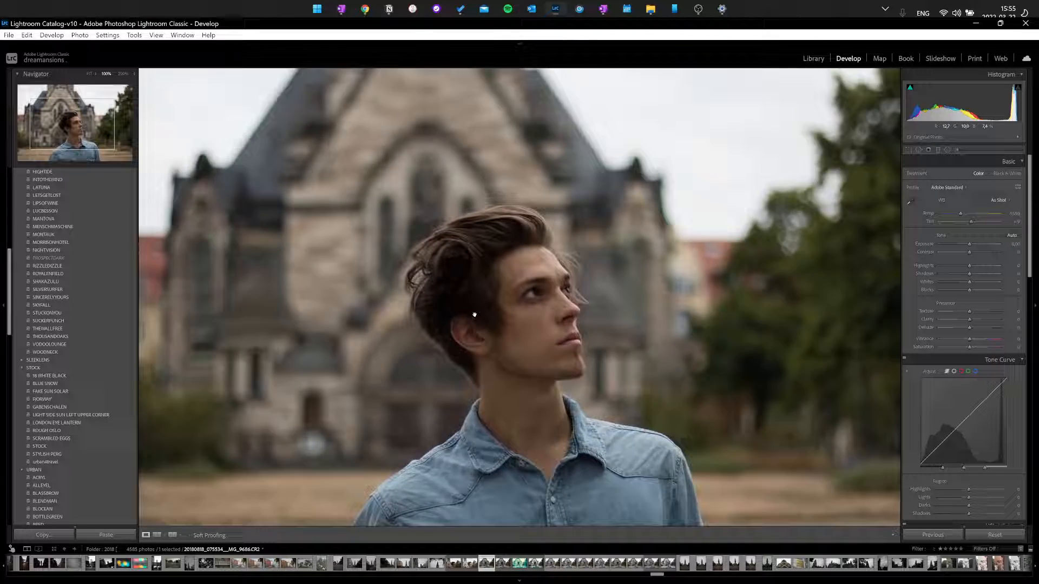
pyautogui.click(476, 314)
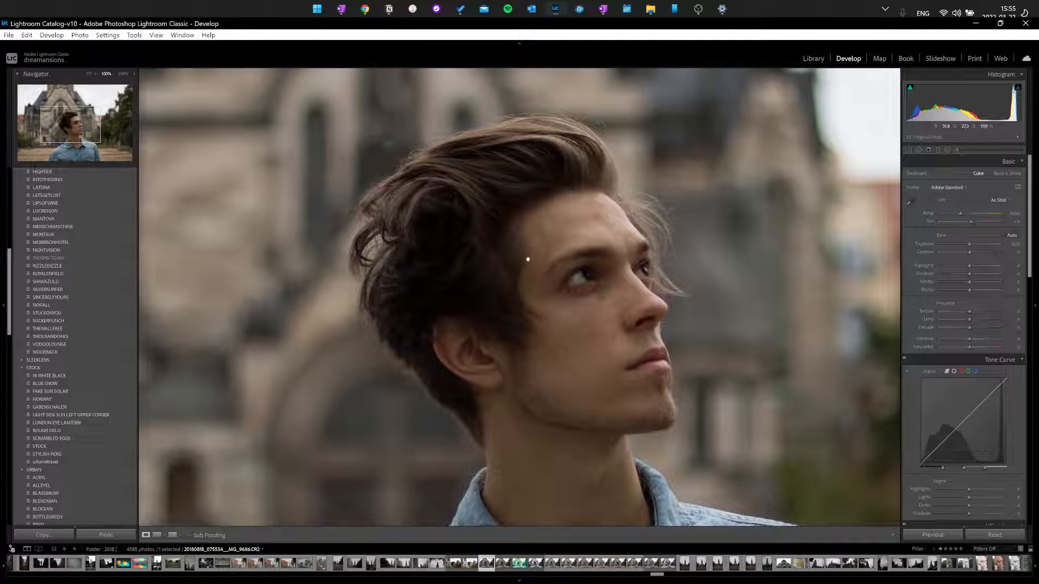
pyautogui.click(463, 267)
# Step: Create a virtual copy of the unedited original and show the copy's face at 100%
pyautogui.rightClick(471, 197)
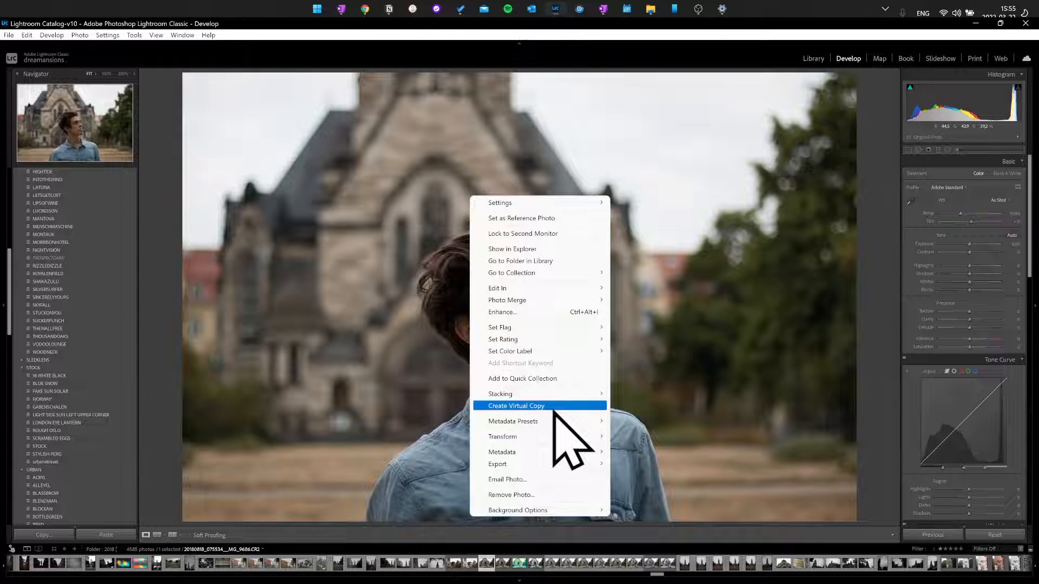
pyautogui.click(555, 406)
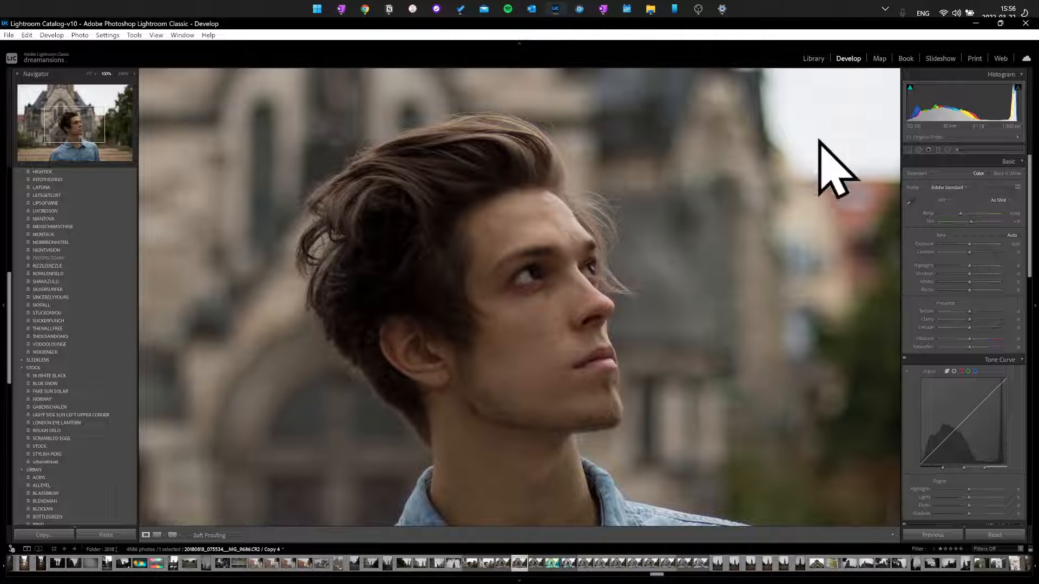
pyautogui.moveTo(696, 258); pyautogui.dragTo(608, 227)
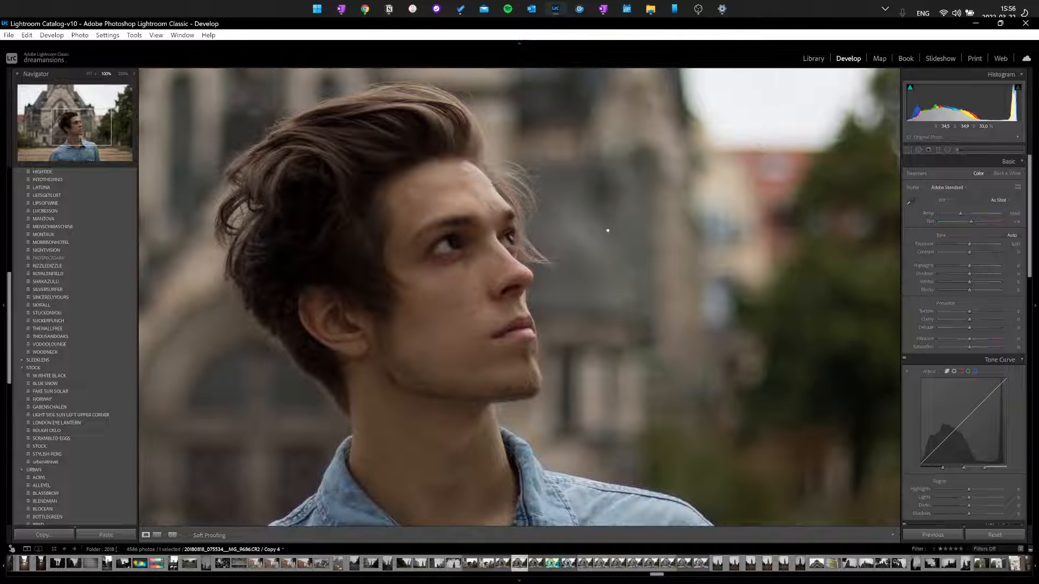
# Step: Review the adjustment brush's effect presets with SOFTEN SKINS as the chosen effect, then close the brush
pyautogui.click(957, 150)
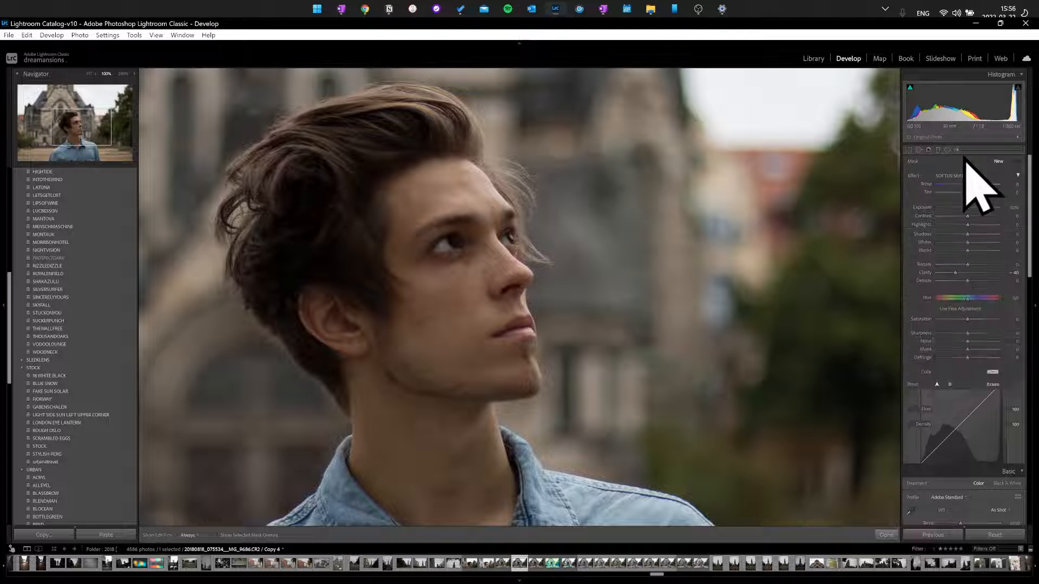
pyautogui.click(963, 177)
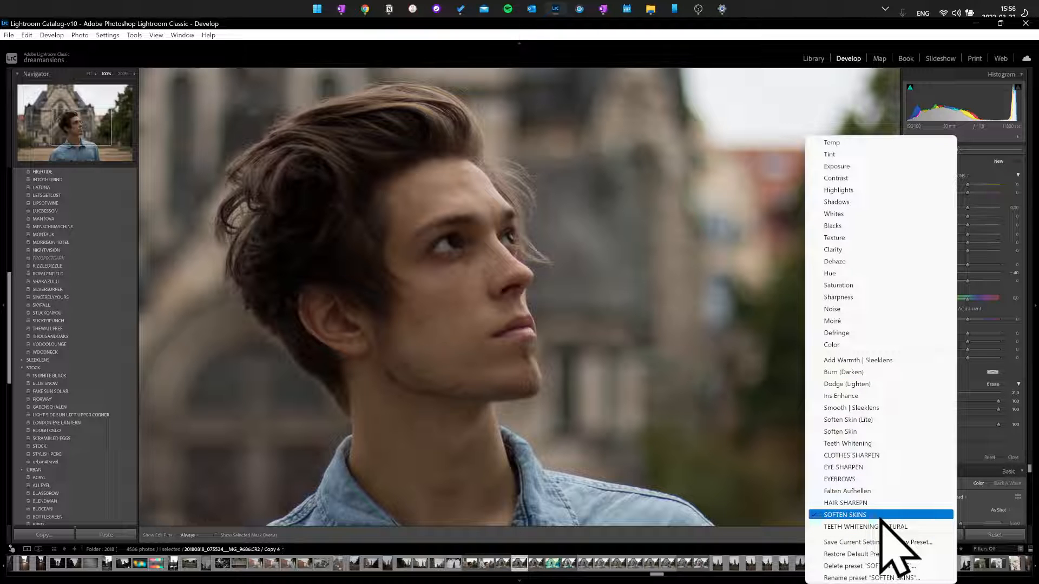
pyautogui.click(872, 92)
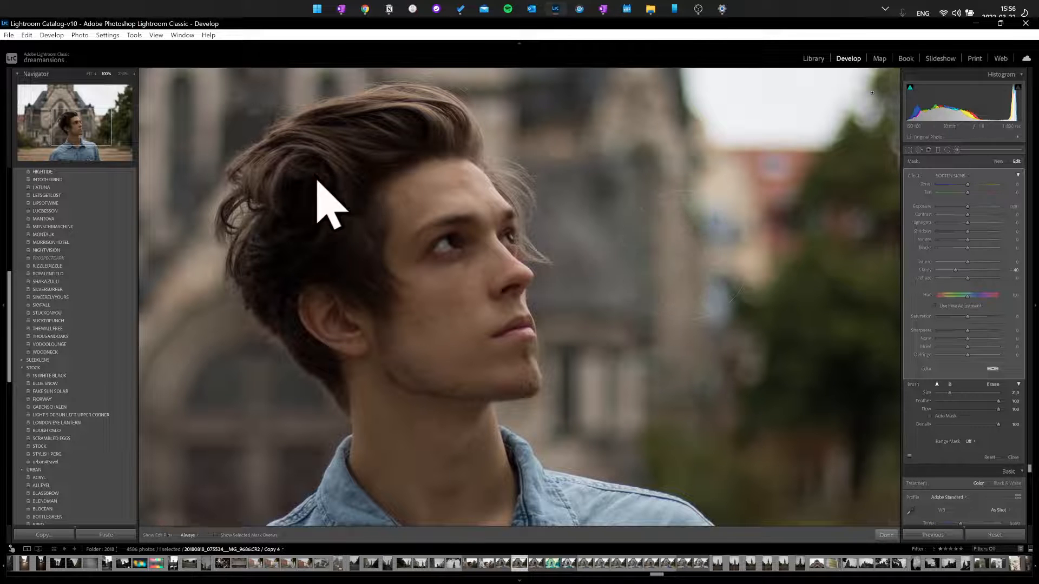
pyautogui.scroll(-1, 489, 195)
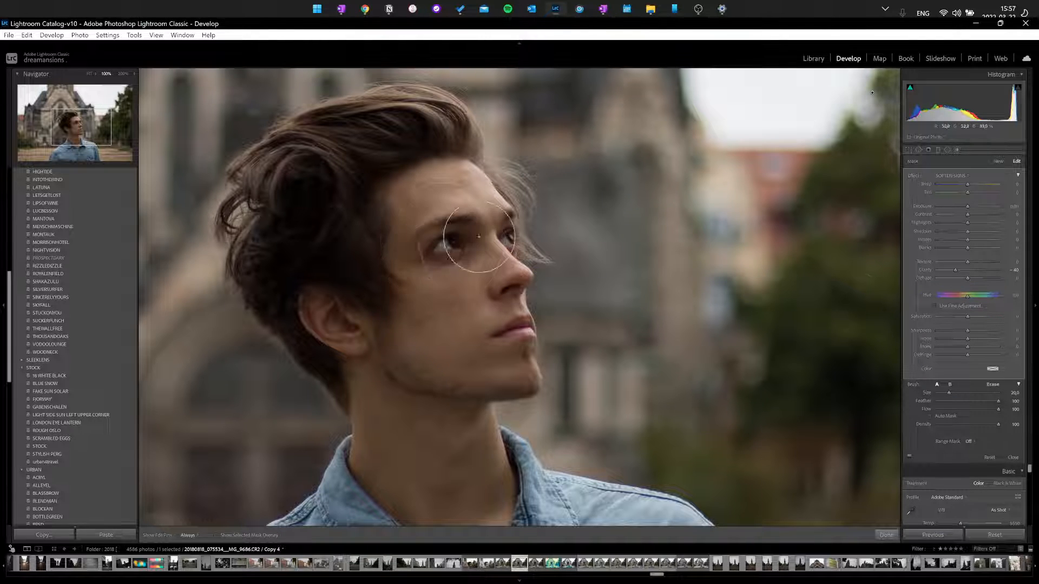
pyautogui.click(956, 152)
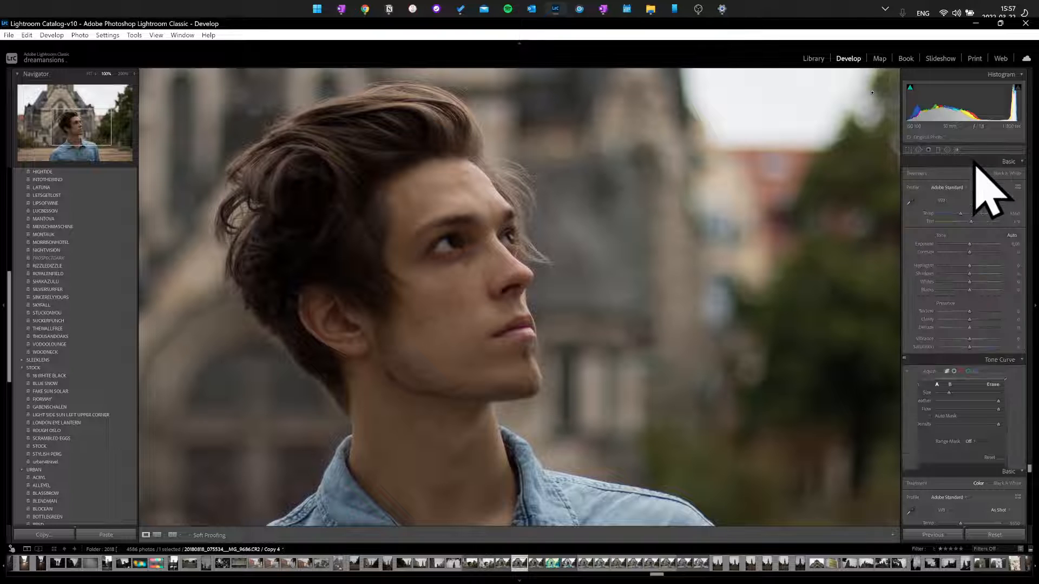
# Step: With Spot Removal in Heal mode at size 15, heal the blemish between the eye and nose at 200% magnification
pyautogui.click(918, 150)
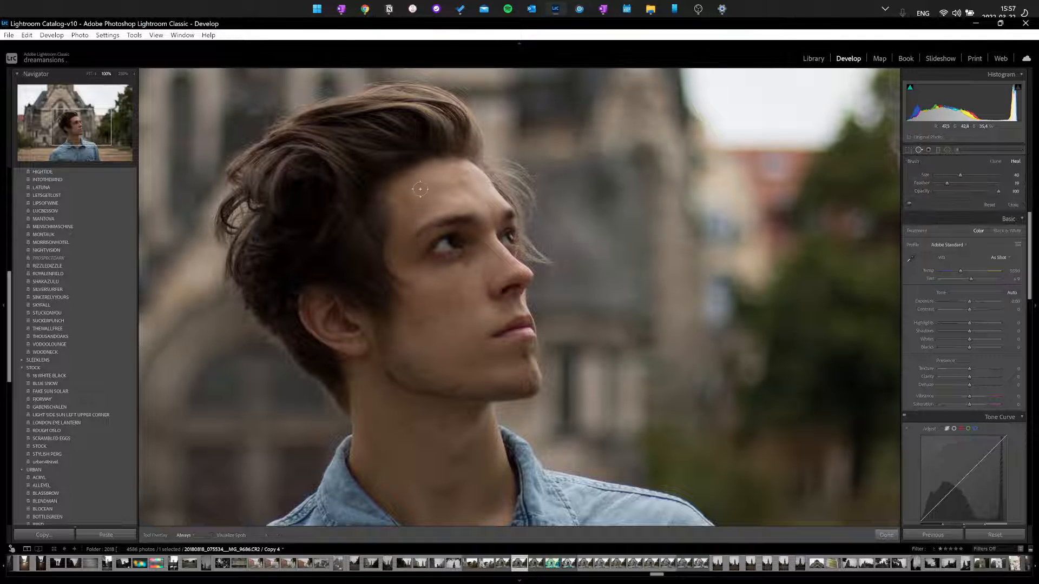
pyautogui.scroll(2, 432, 196)
pyautogui.click(123, 74)
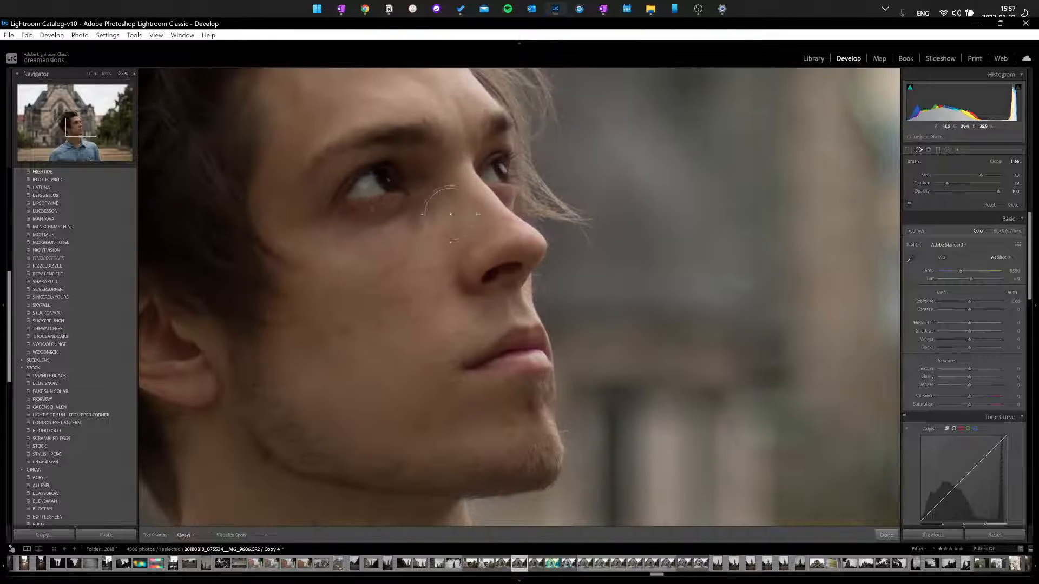
pyautogui.scroll(-8, 397, 224)
pyautogui.scroll(-4, 368, 219)
pyautogui.scroll(-3, 368, 211)
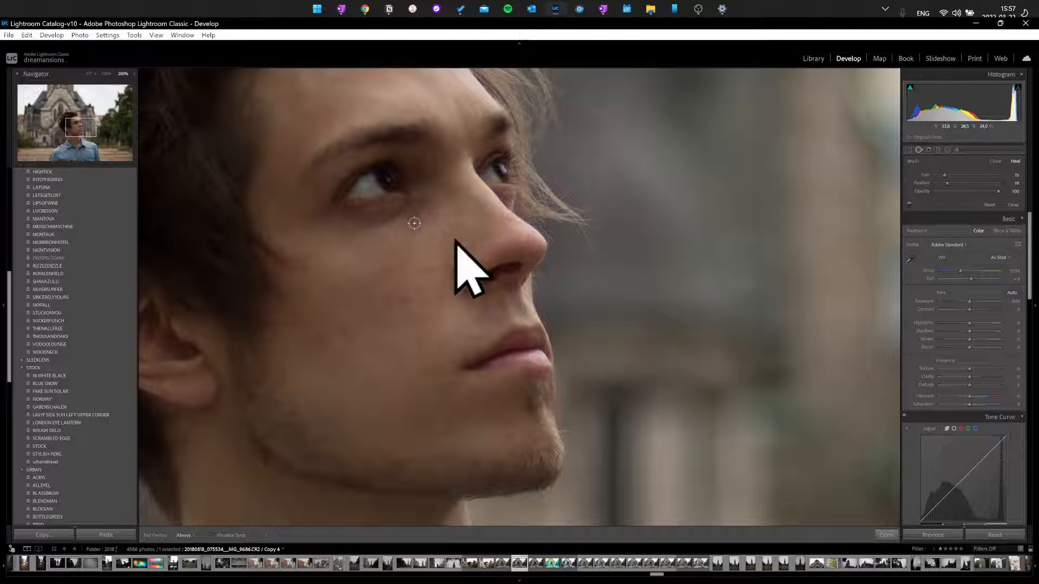
pyautogui.click(463, 302)
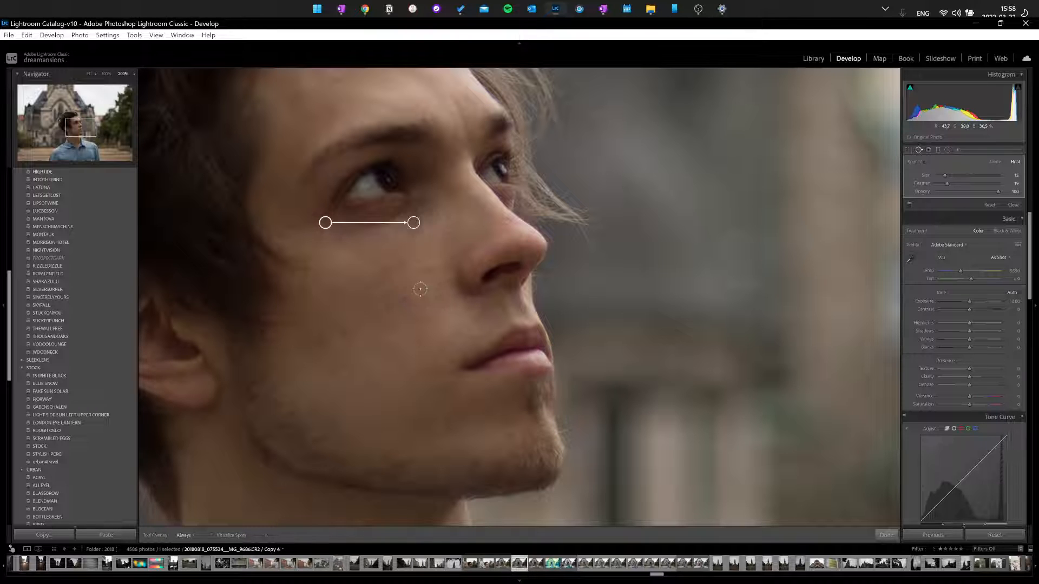
# Step: Heal the spot directly beneath the eye with brush size 16 and the blemish on the cheek
pyautogui.scroll(1, 417, 297)
pyautogui.click(373, 209)
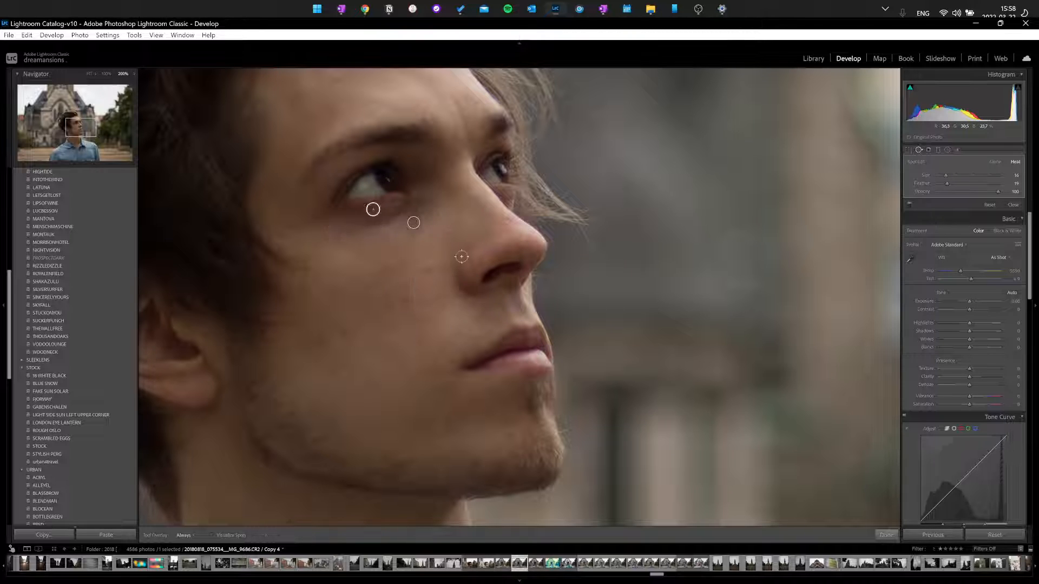
pyautogui.click(407, 300)
# Step: Select the heal spot between the eye and nose, reduce its size and set its opacity to 68
pyautogui.click(414, 225)
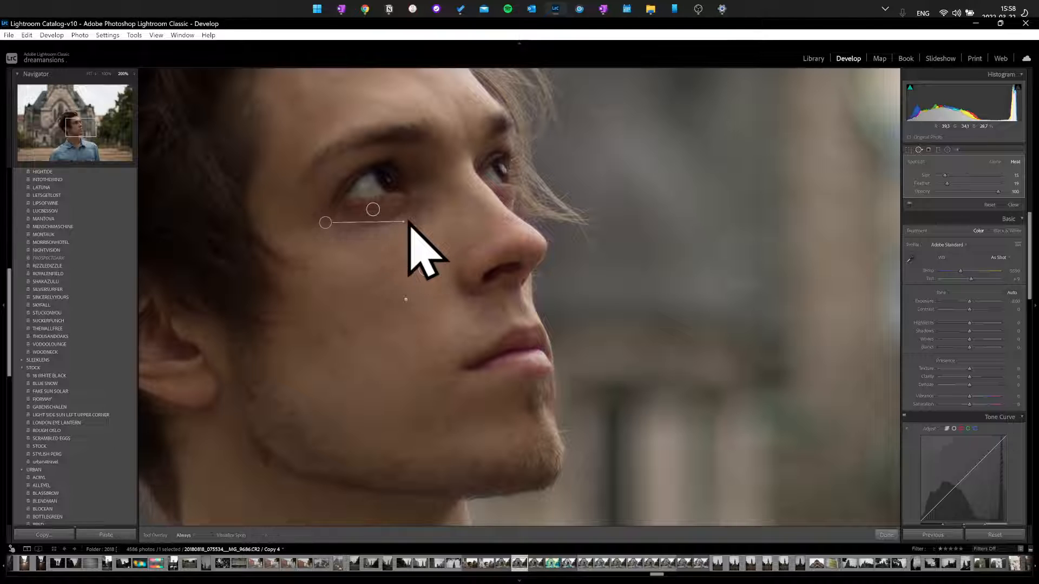
pyautogui.moveTo(944, 176)
pyautogui.mouseDown()
pyautogui.moveTo(977, 178)
pyautogui.moveTo(943, 186)
pyautogui.mouseUp()
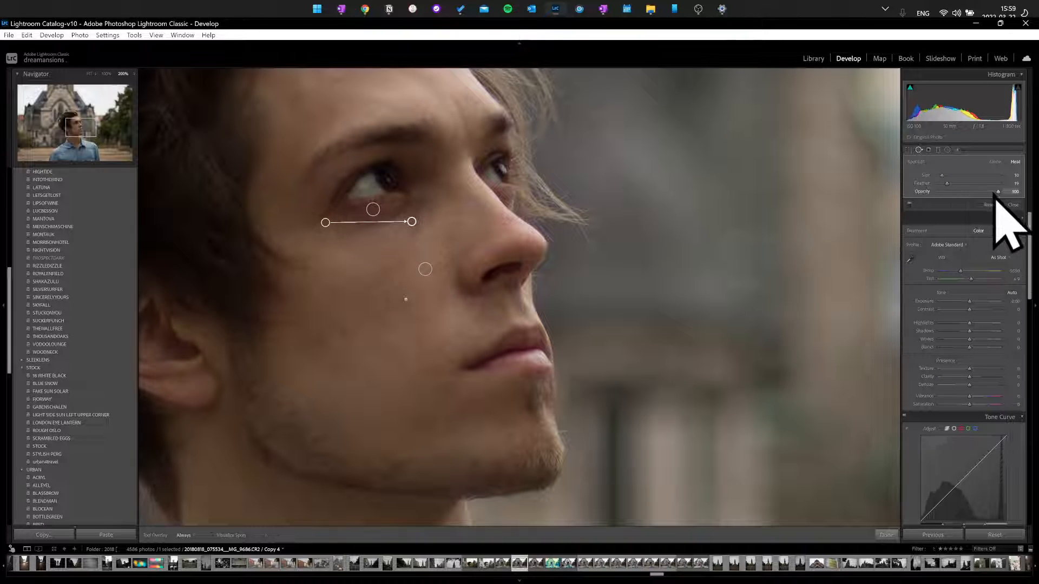
pyautogui.moveTo(996, 198)
pyautogui.mouseDown()
pyautogui.moveTo(934, 198)
pyautogui.moveTo(978, 198)
pyautogui.mouseUp()
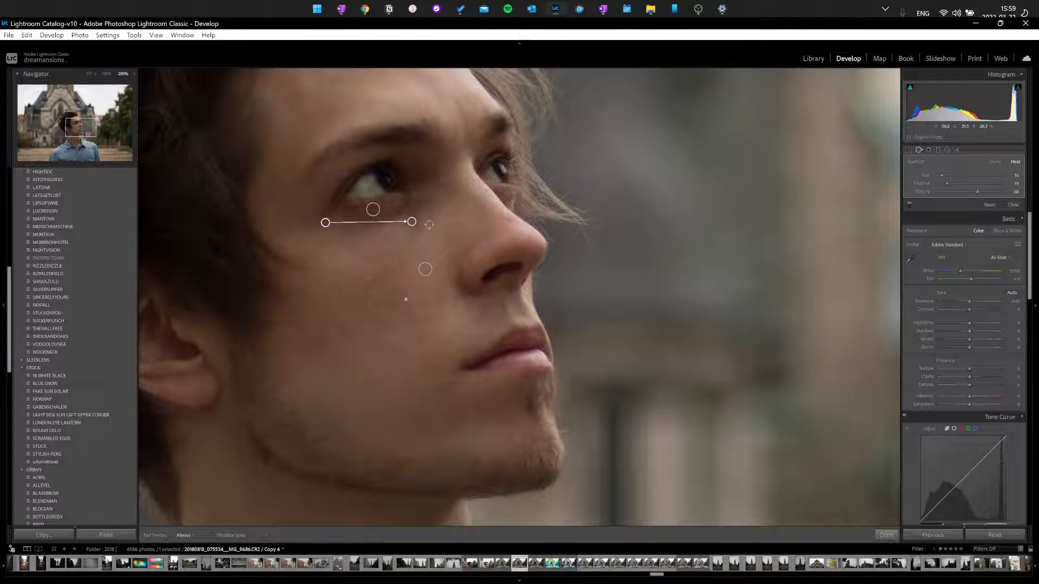
# Step: Place the heal spot, enlarged, over the cheek with its sample source over the eye, and set its opacity to 100
pyautogui.moveTo(415, 226); pyautogui.dragTo(453, 283)
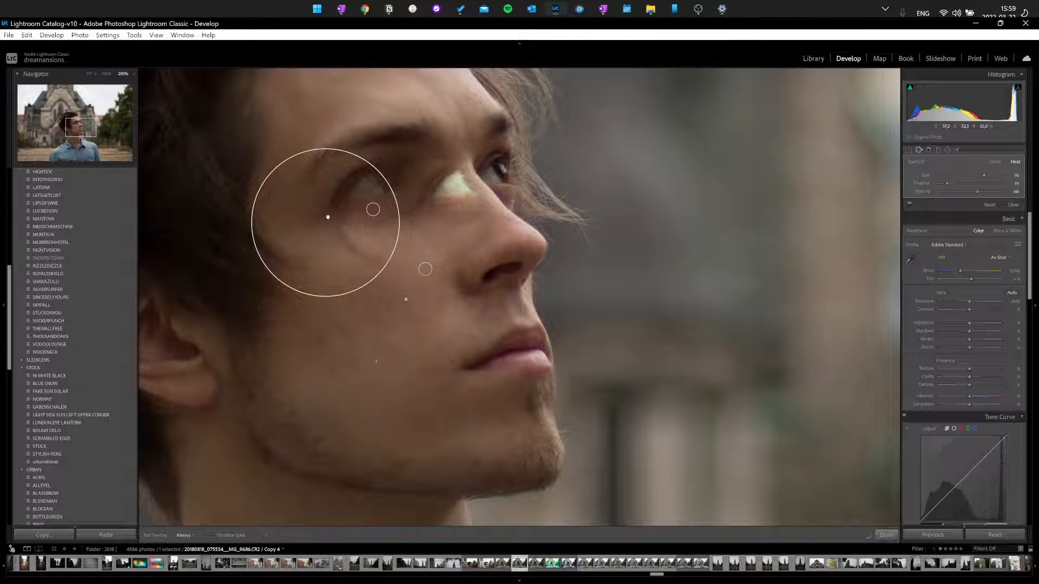
pyautogui.moveTo(331, 216); pyautogui.dragTo(357, 188)
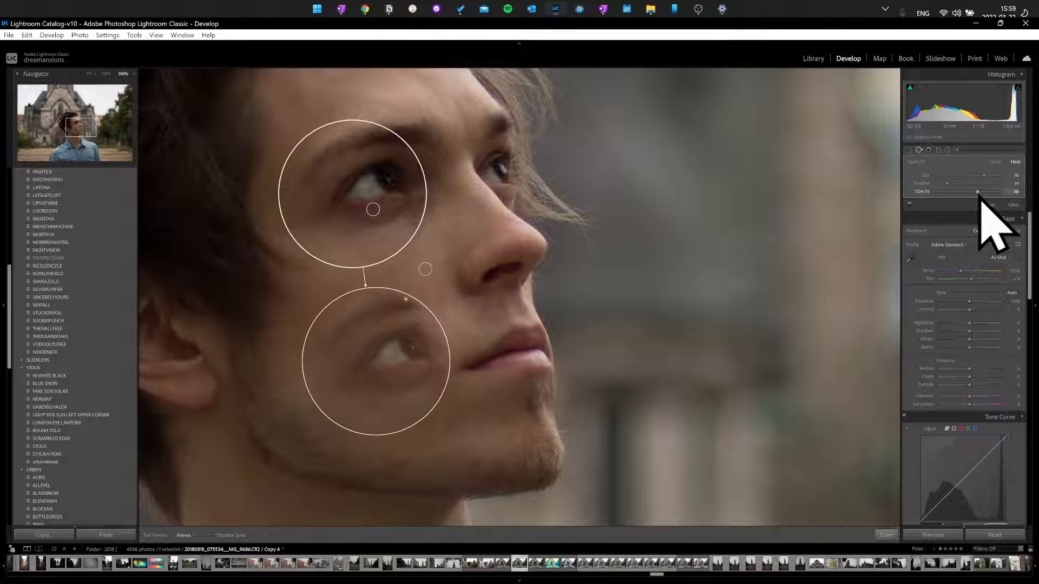
pyautogui.moveTo(979, 195); pyautogui.dragTo(1008, 200)
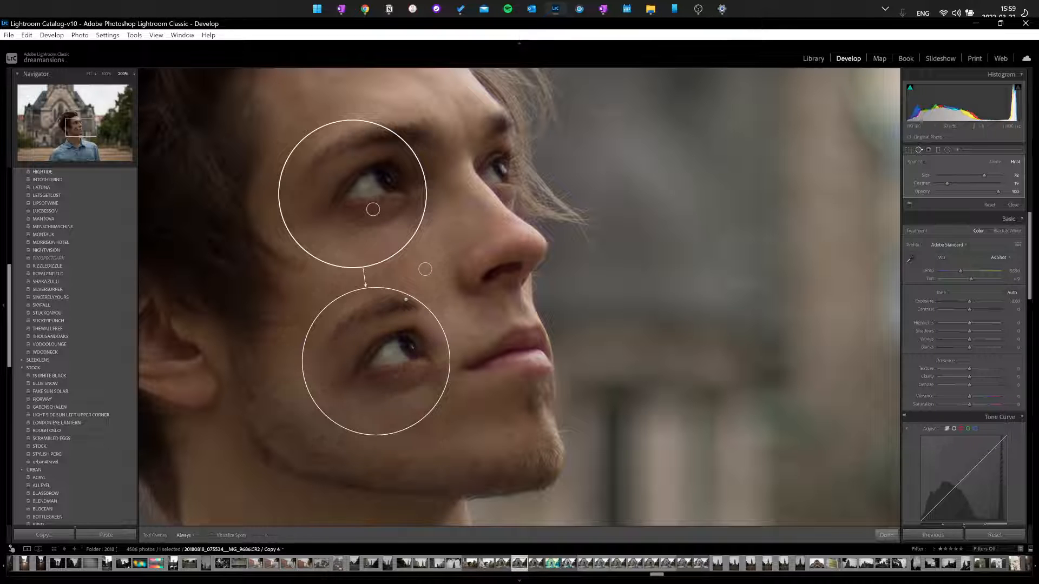
# Step: Set the enlarged cheek heal spot's opacity to 1, its size to 14 and its feather to 100
pyautogui.moveTo(998, 196); pyautogui.dragTo(932, 199)
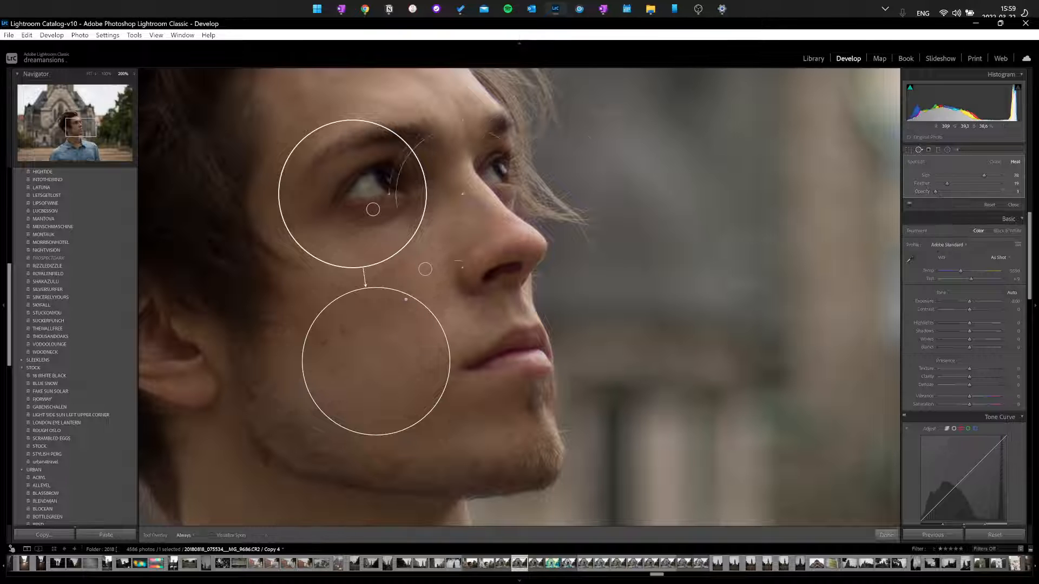
pyautogui.moveTo(983, 175); pyautogui.dragTo(944, 178)
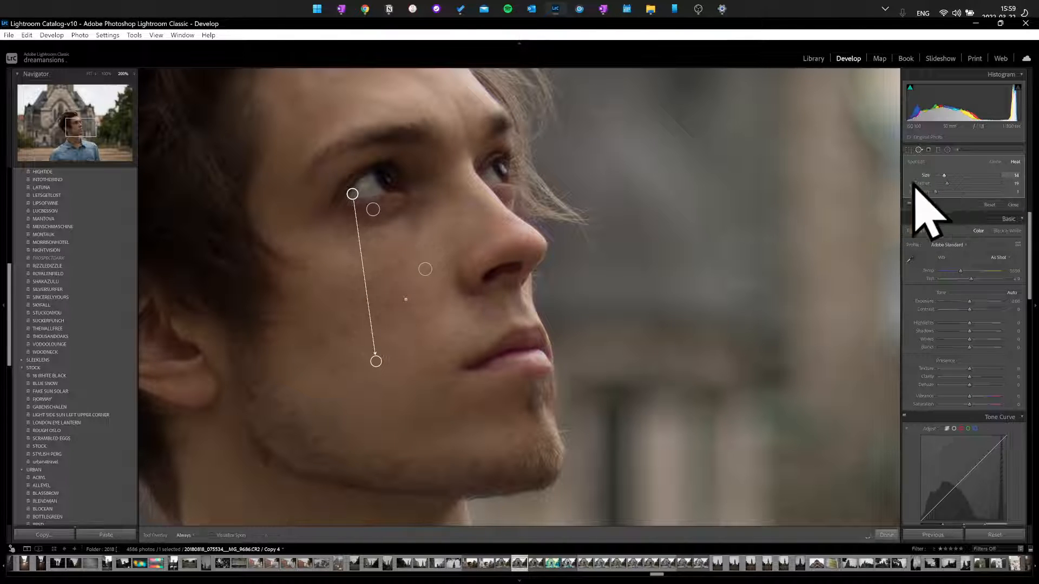
pyautogui.moveTo(949, 184); pyautogui.dragTo(1006, 197)
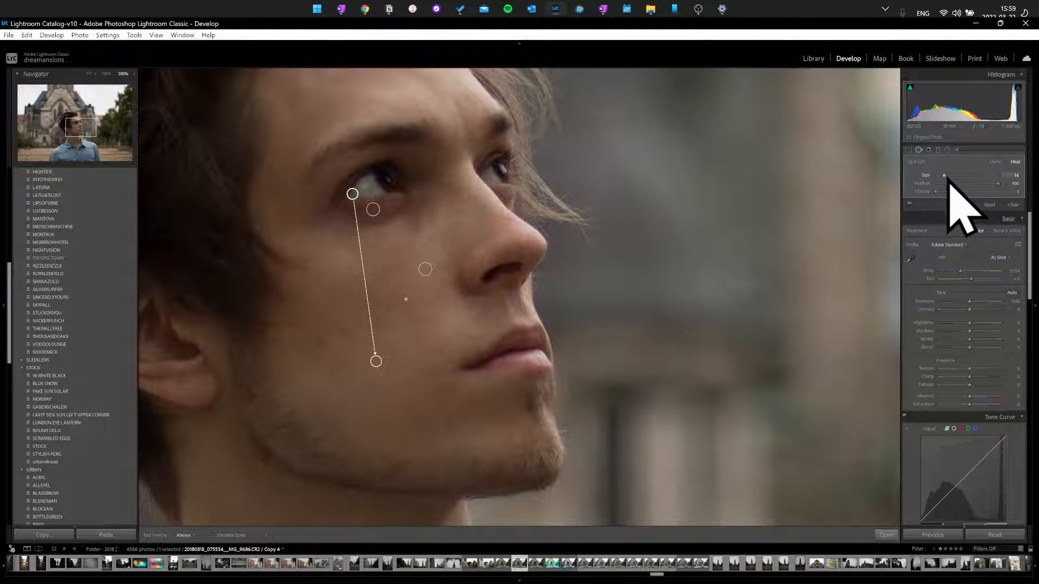
# Step: Try the cheek heal spot at size 100, lower its feather to 27 and shrink its size to 13
pyautogui.moveTo(944, 175); pyautogui.dragTo(1001, 176)
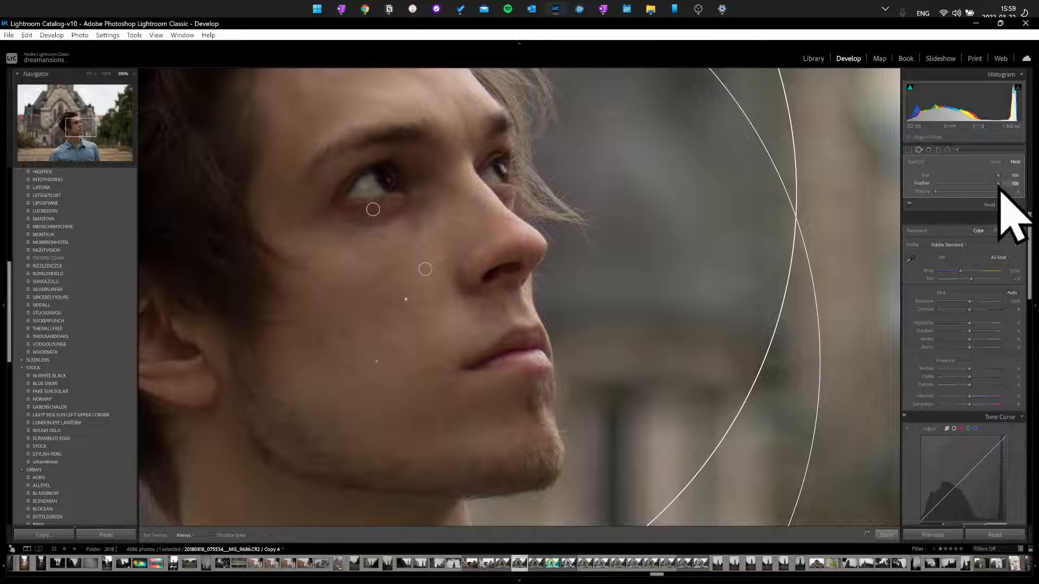
pyautogui.moveTo(999, 184); pyautogui.dragTo(954, 185)
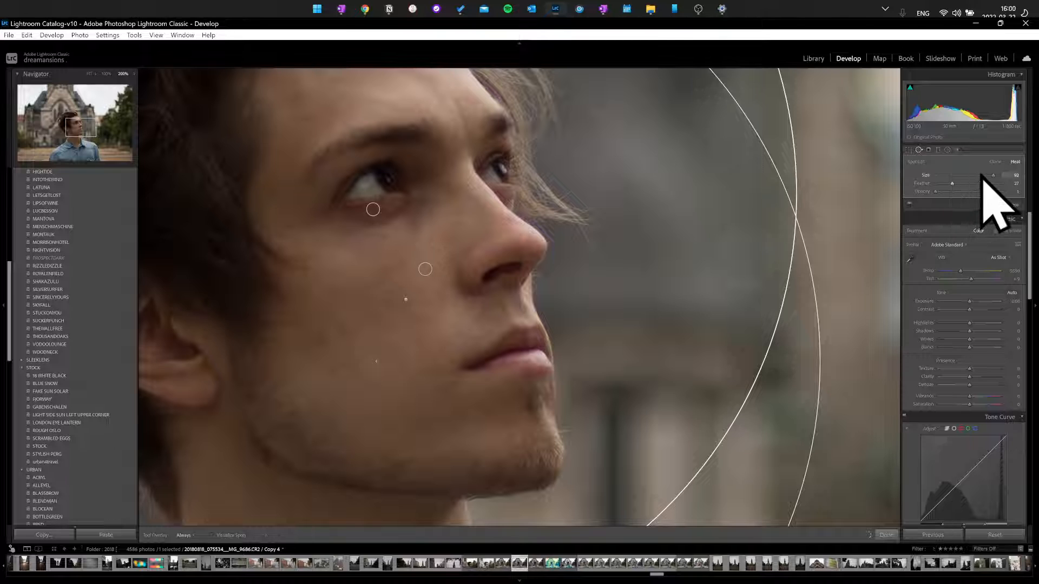
pyautogui.moveTo(997, 176); pyautogui.dragTo(938, 163)
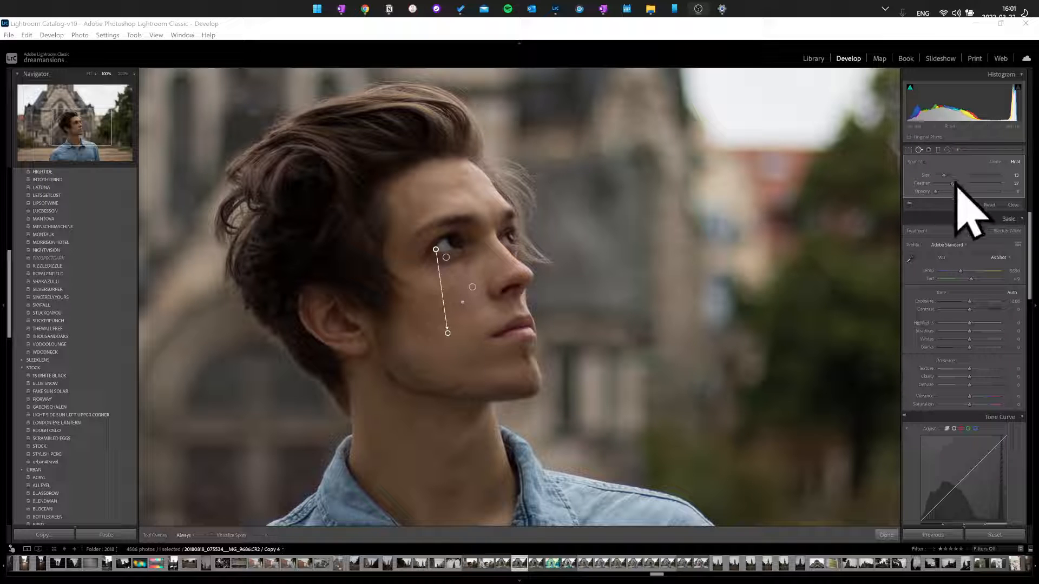
# Step: Set the cheek heal spot's size to 50 and its feather to 32, and delete the spot
pyautogui.moveTo(945, 176); pyautogui.dragTo(1001, 187)
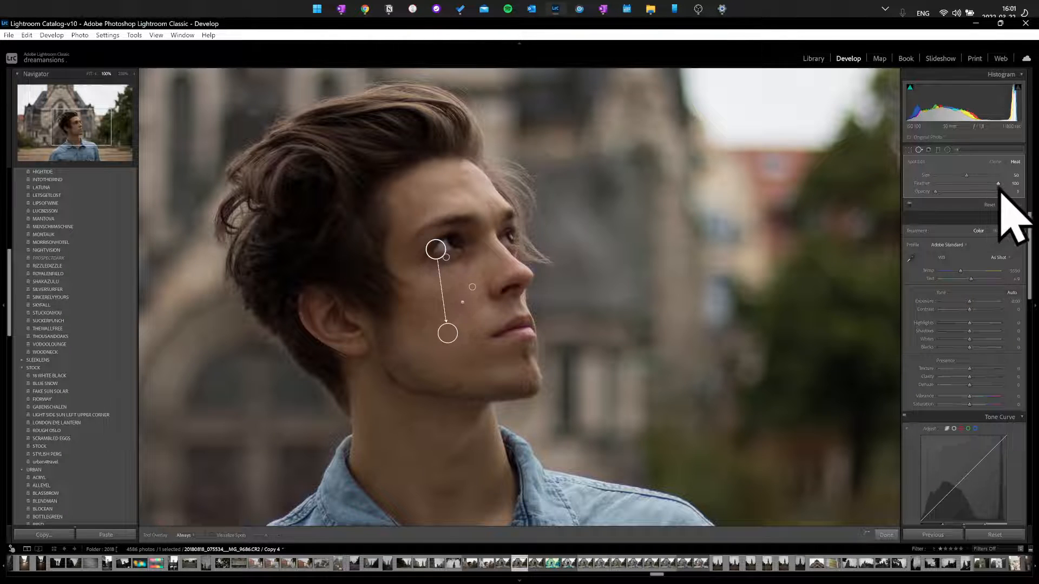
pyautogui.moveTo(998, 190)
pyautogui.mouseDown()
pyautogui.moveTo(920, 202)
pyautogui.moveTo(1002, 192)
pyautogui.moveTo(981, 193)
pyautogui.moveTo(990, 192)
pyautogui.mouseUp()
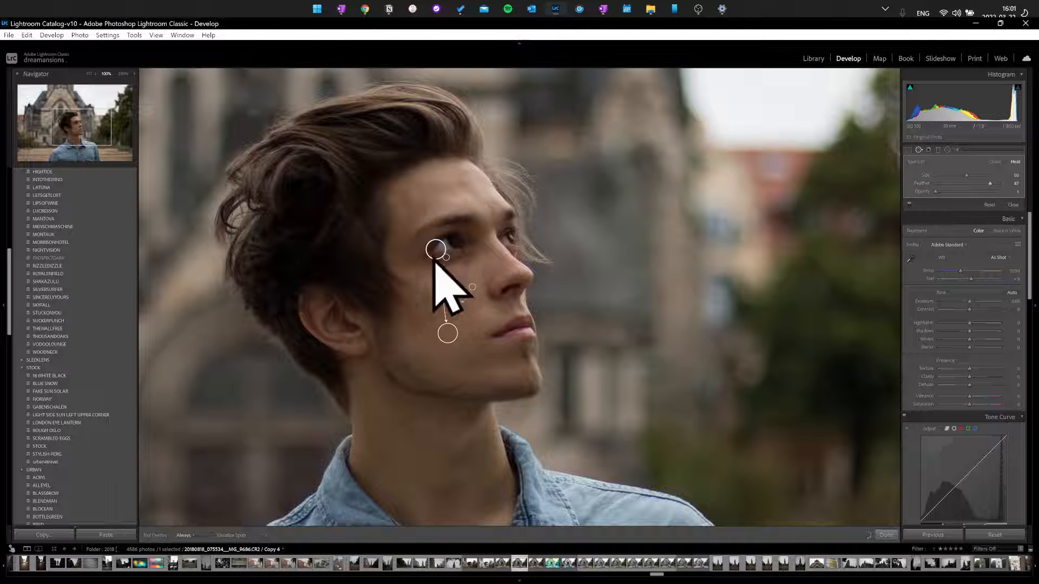
pyautogui.moveTo(991, 184); pyautogui.dragTo(955, 191)
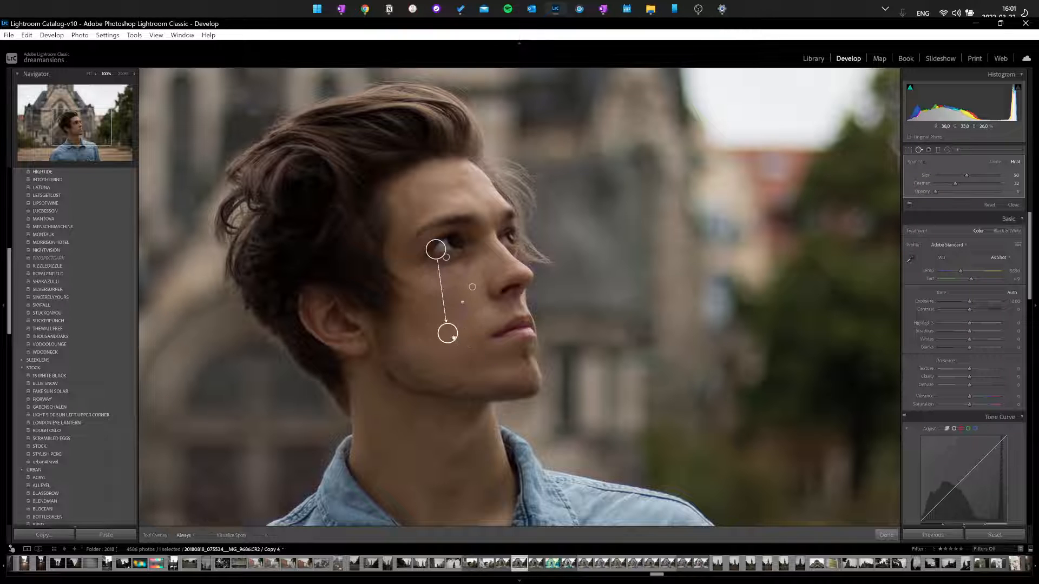
pyautogui.press('Delete')
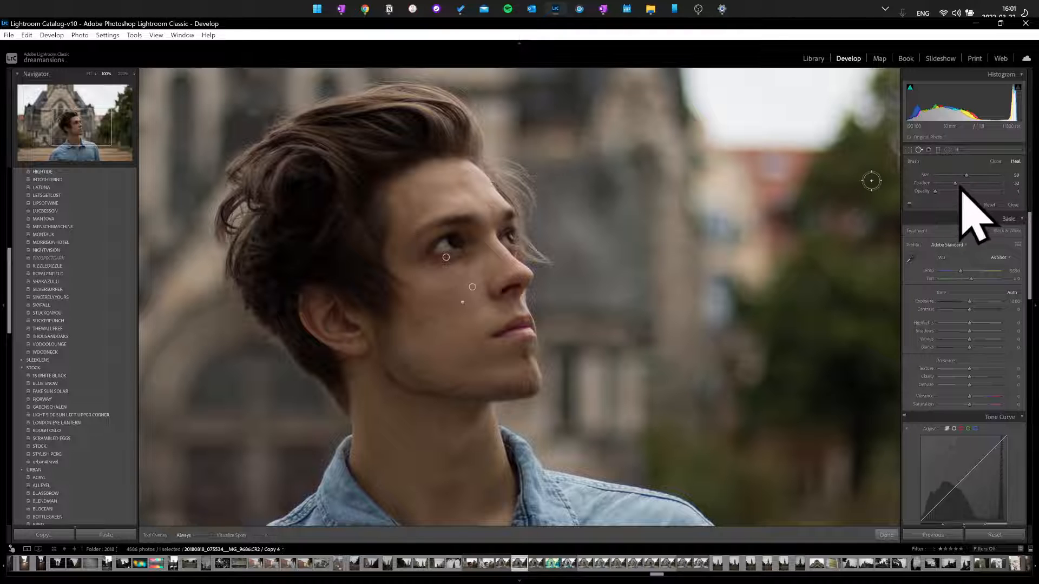
# Step: At 200% magnification, reduce the heal brush to size 17 and heal blemishes on the cheek, above the upper lip and beside the mouth corner
pyautogui.click(124, 73)
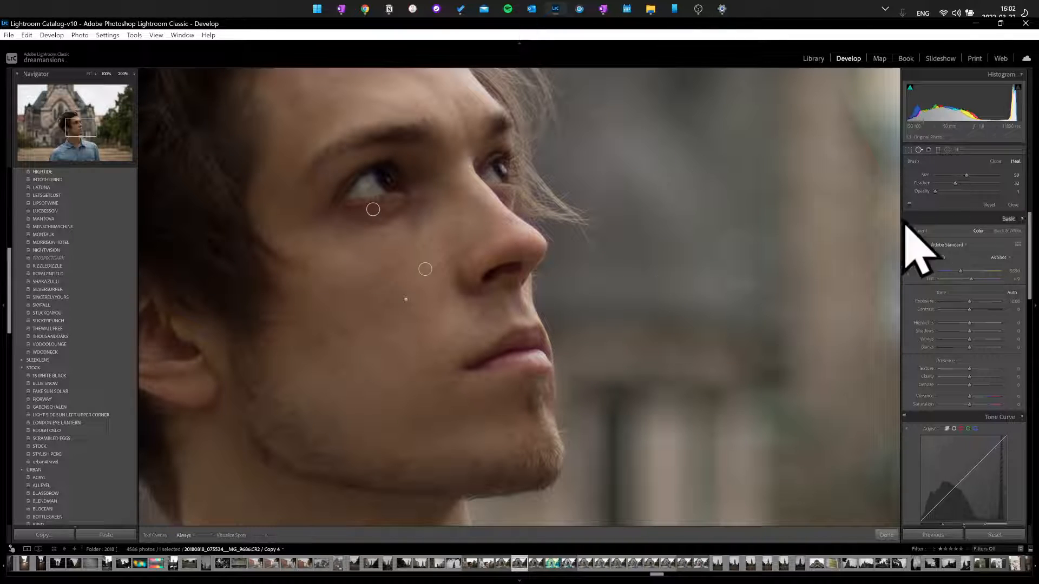
pyautogui.press('[')
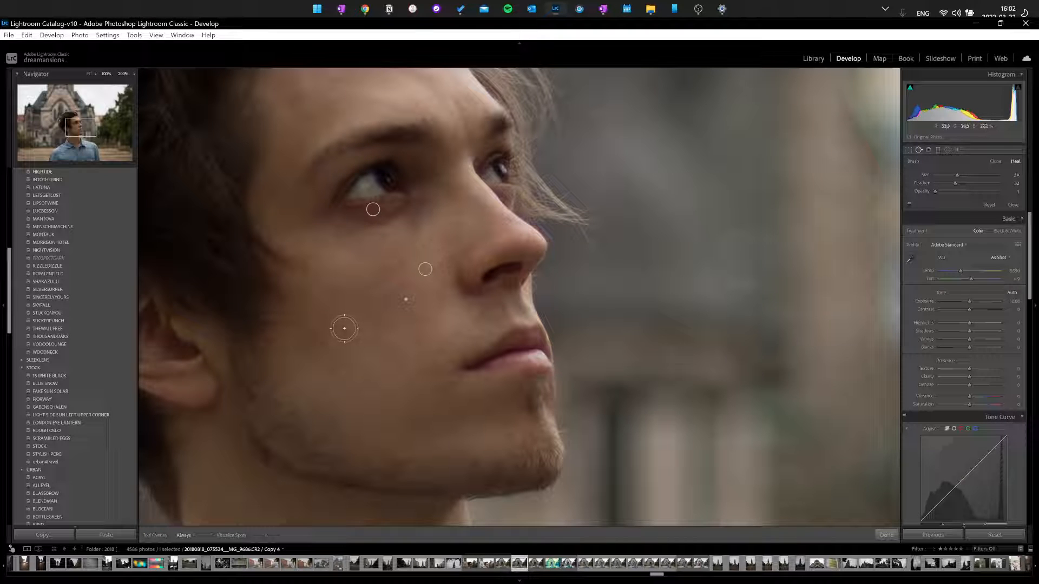
pyautogui.click(344, 329)
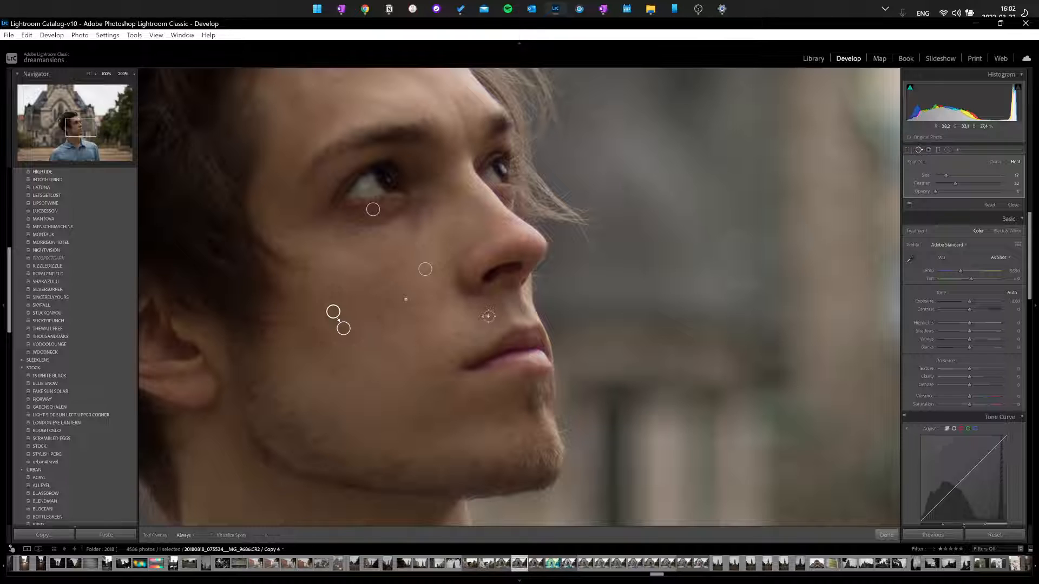
pyautogui.click(488, 316)
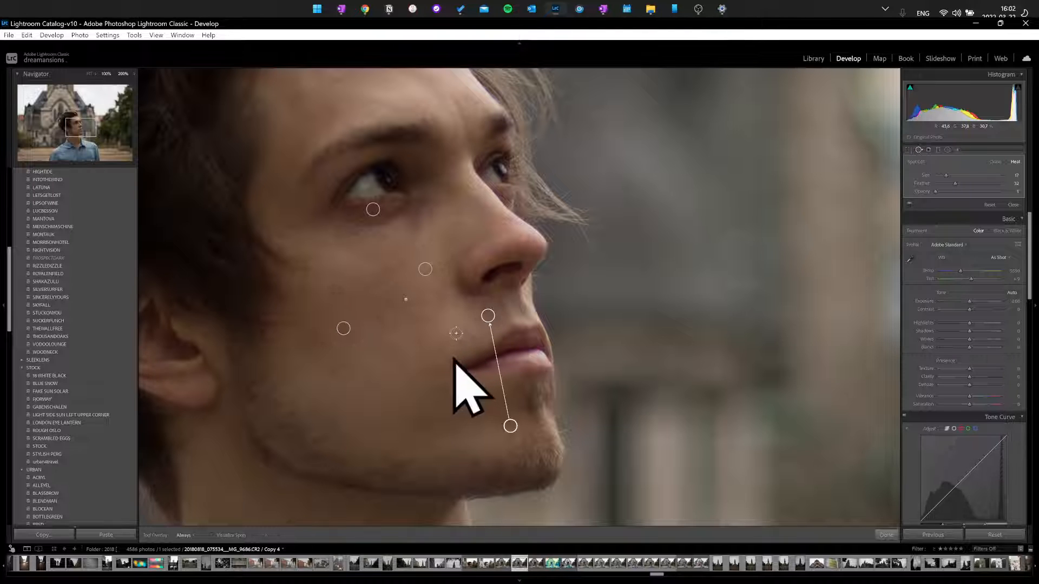
pyautogui.click(456, 333)
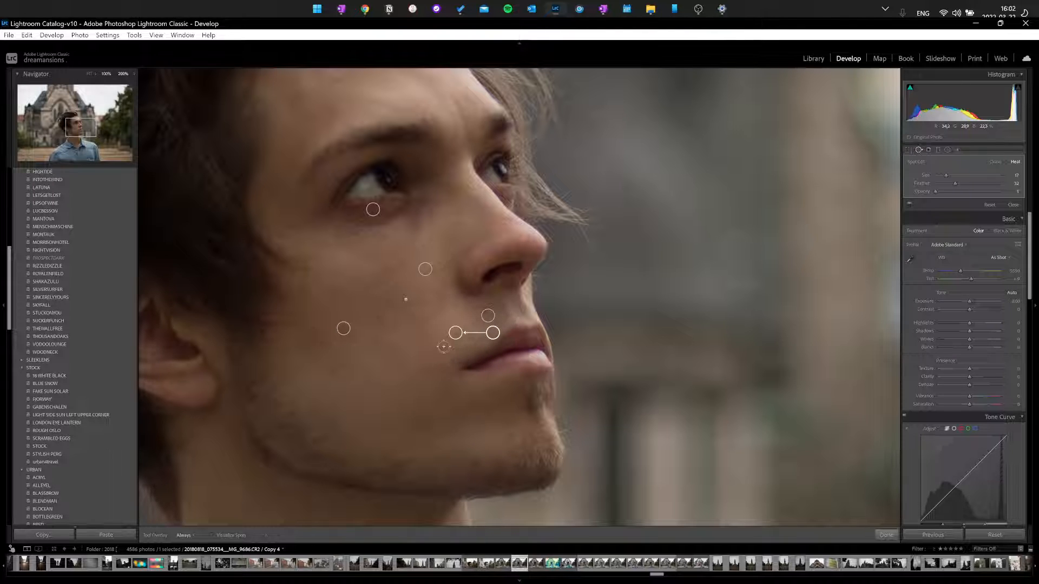
pyautogui.click(443, 346)
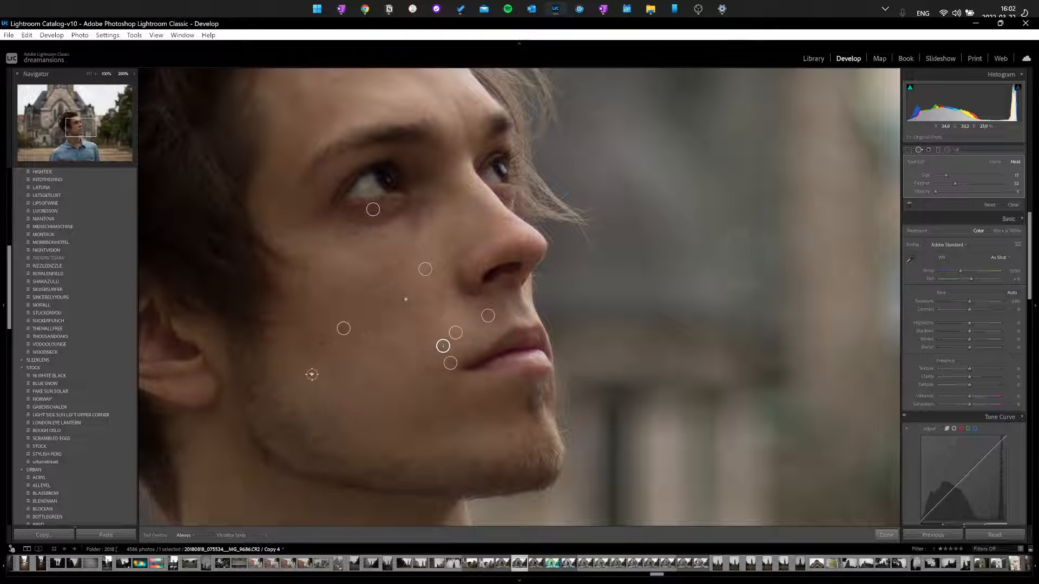
# Step: With the heal brush reduced to size 15, heal spots on the chin, beside the mouth, under the eye and on the nose, and close Spot Removal
pyautogui.scroll(-1, 321, 342)
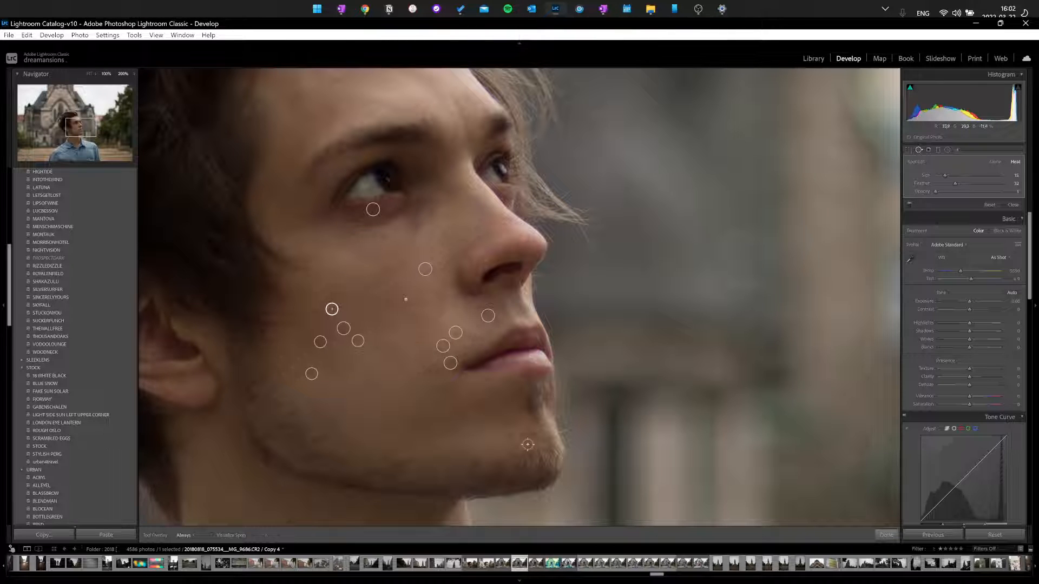
pyautogui.click(512, 437)
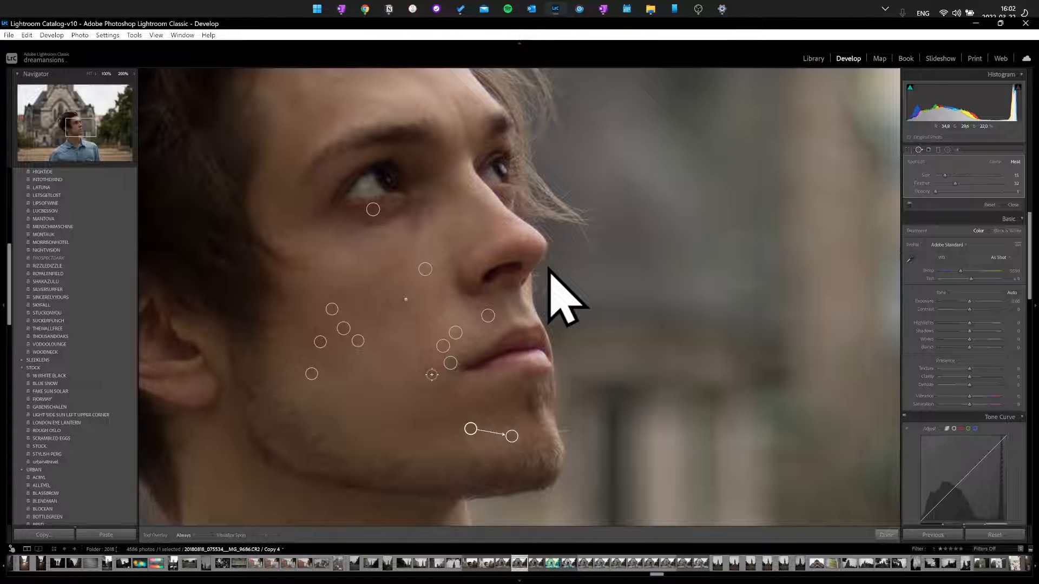
pyautogui.click(431, 375)
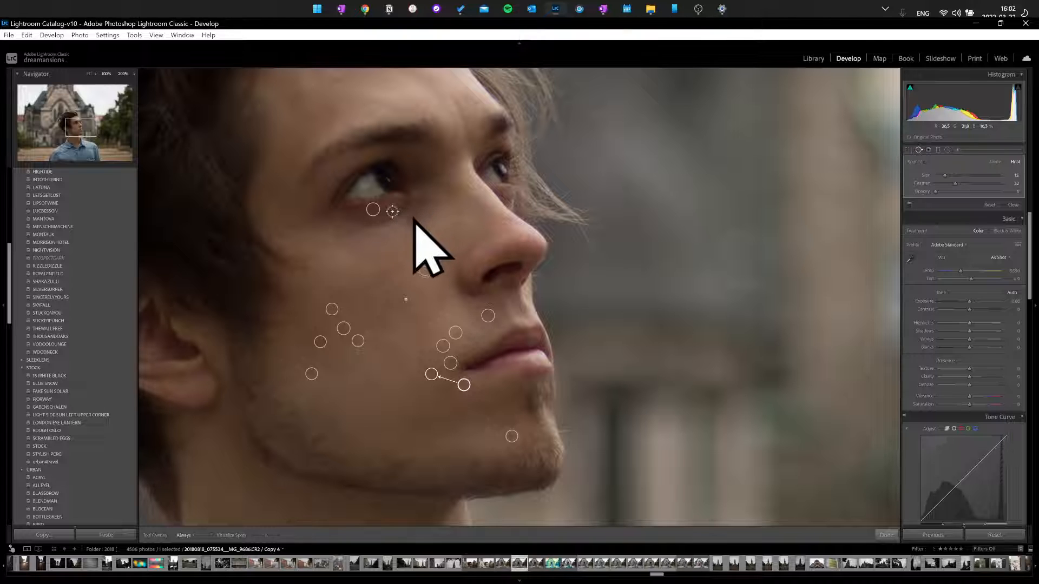
pyautogui.click(392, 211)
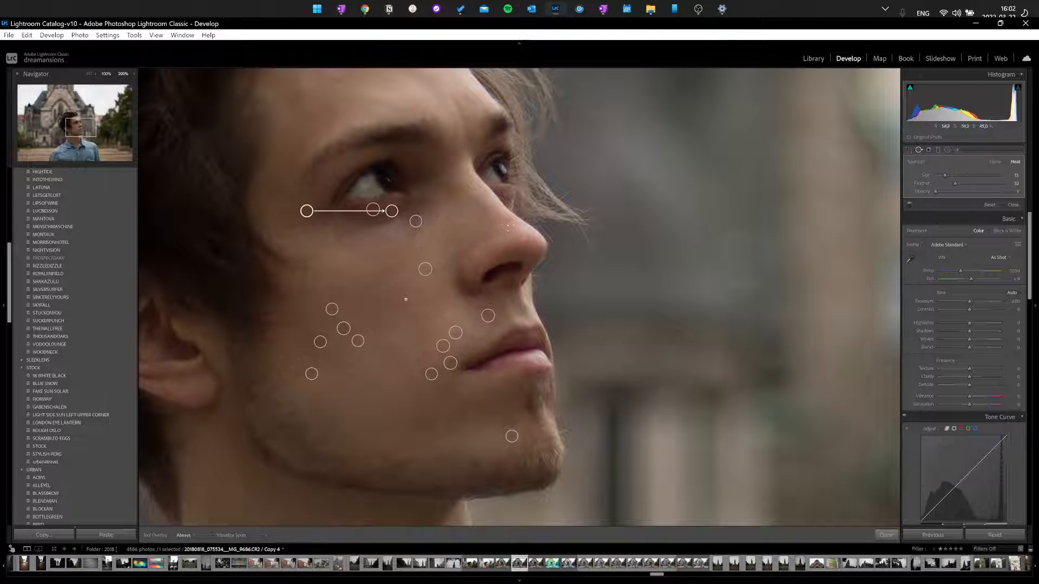
pyautogui.click(510, 217)
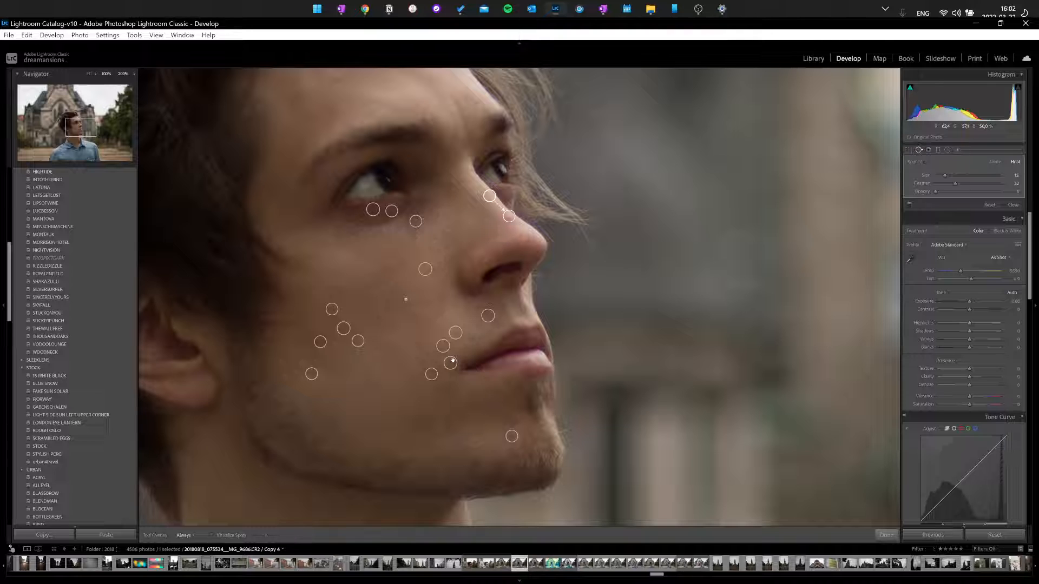
pyautogui.press('q')
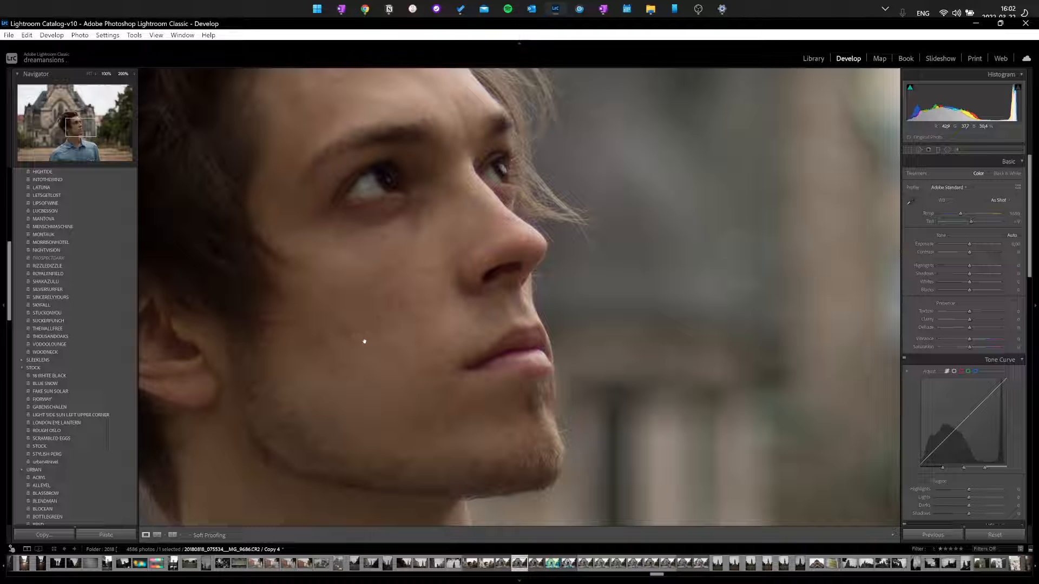
# Step: Check the healed face, reopen Spot Removal and nudge the heal spot above the upper lip
pyautogui.moveTo(368, 271); pyautogui.dragTo(425, 324)
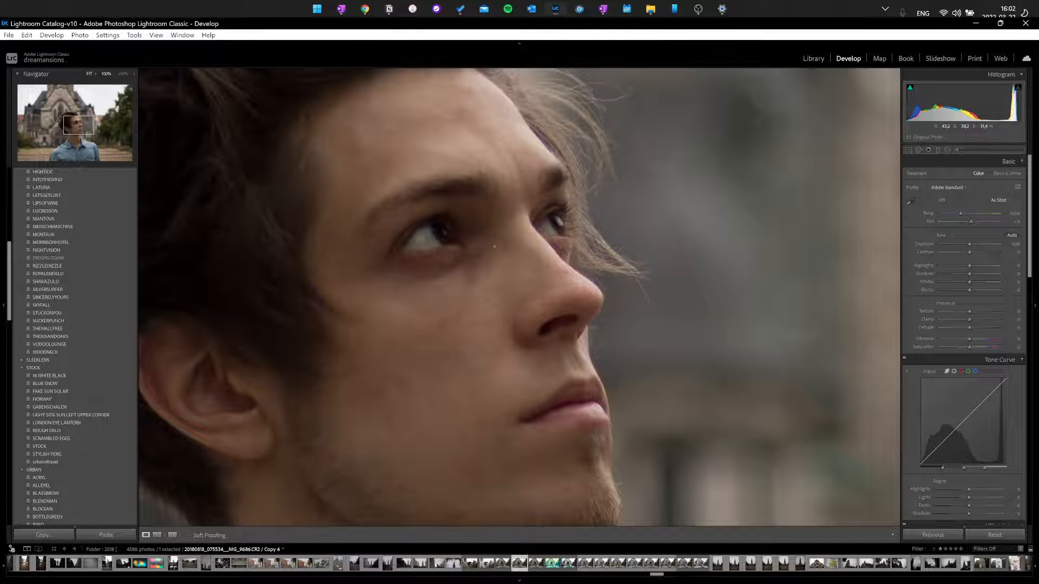
pyautogui.click(481, 245)
pyautogui.click(518, 331)
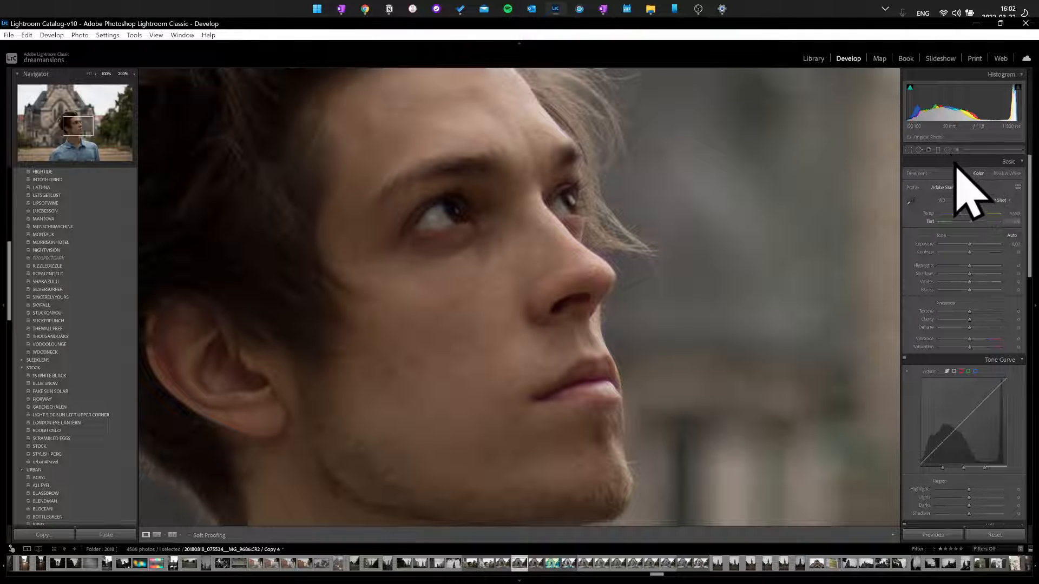
pyautogui.press('q')
pyautogui.click(557, 346)
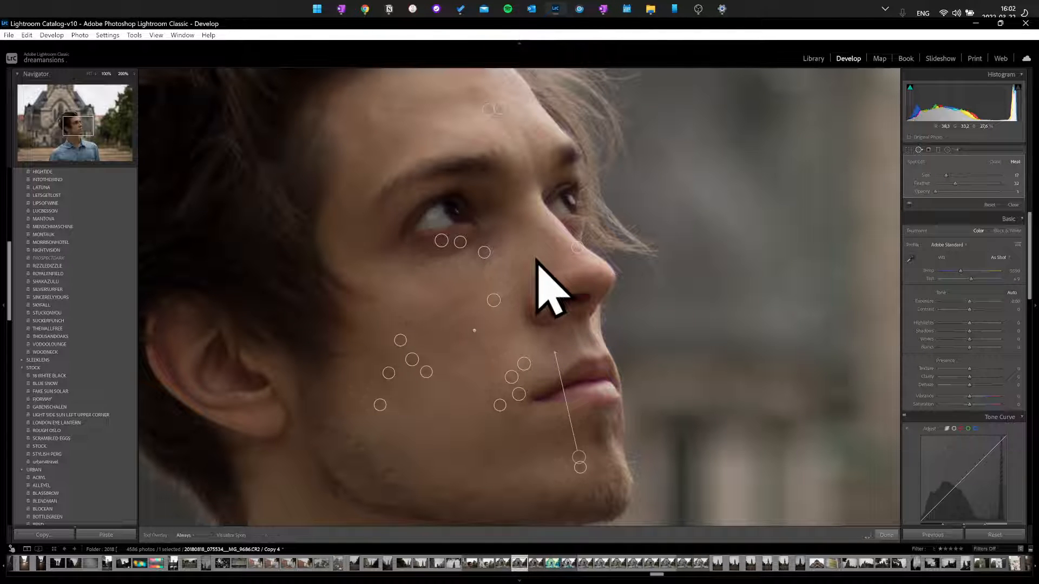
pyautogui.click(530, 281)
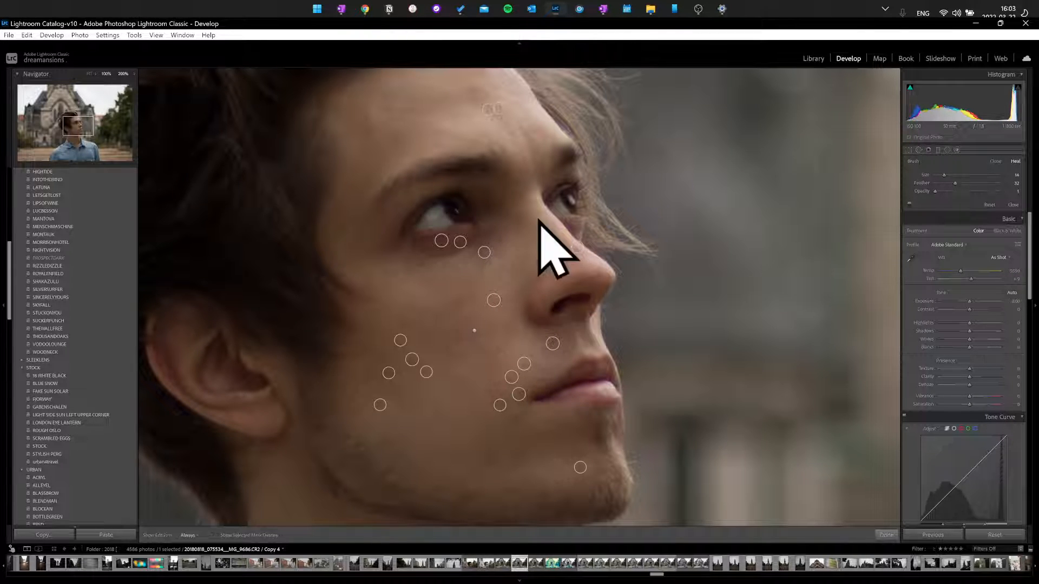
# Step: Paint the forehead skin with the Adjustment Brush using the Soften Skin effect at Clarity -40, and reduce the brush size to 15
pyautogui.press('k')
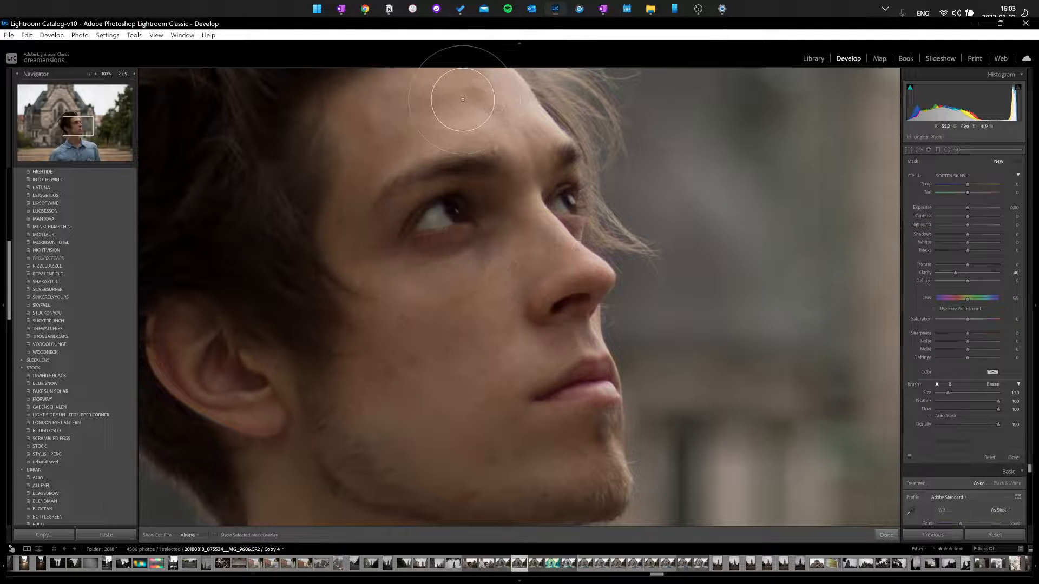
pyautogui.moveTo(488, 97)
pyautogui.mouseDown()
pyautogui.moveTo(437, 103)
pyautogui.moveTo(518, 84)
pyautogui.moveTo(422, 93)
pyautogui.mouseUp()
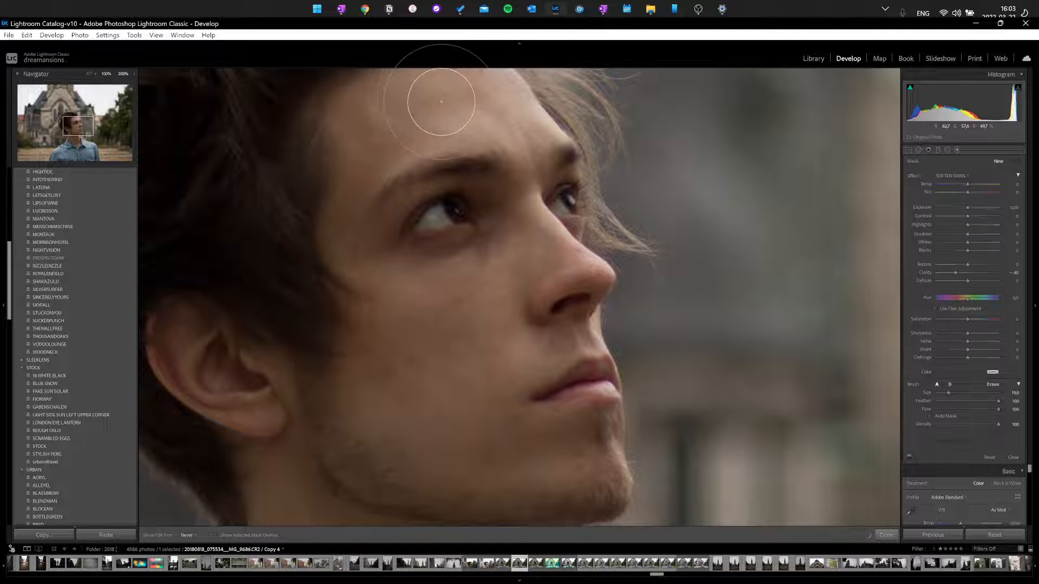
pyautogui.press('h')
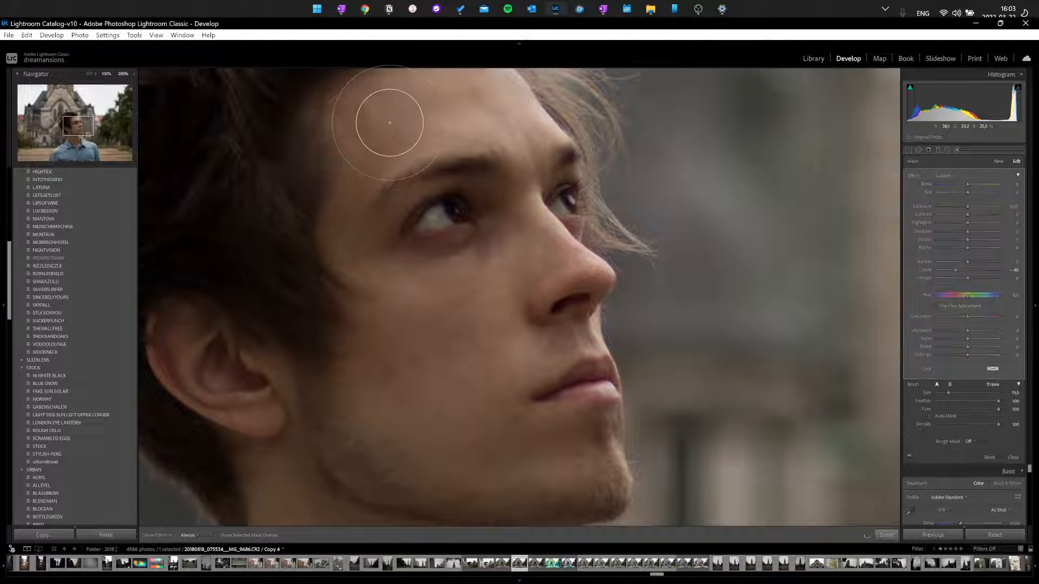
pyautogui.scroll(-4, 390, 125)
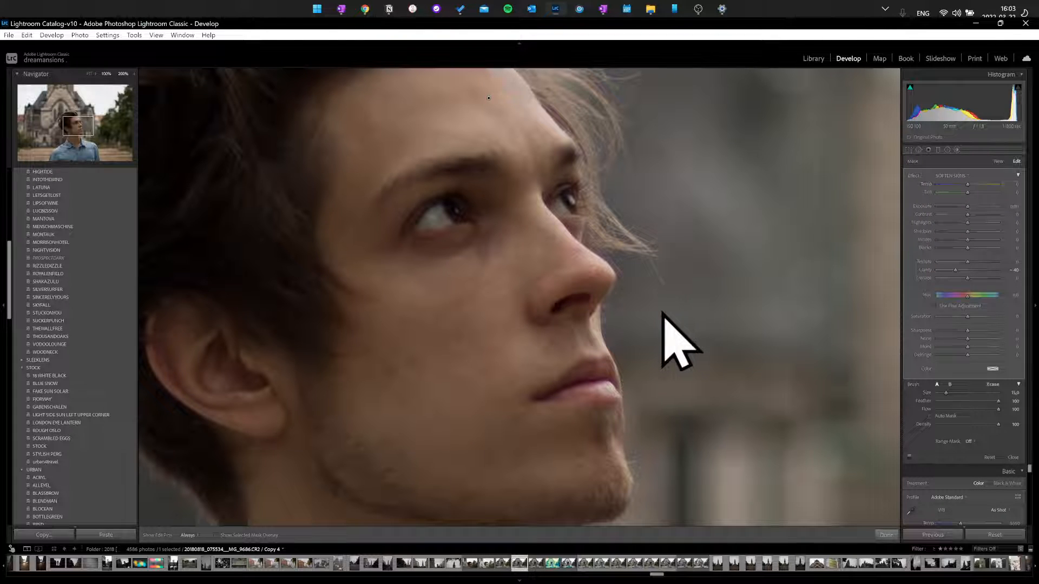
pyautogui.press('h')
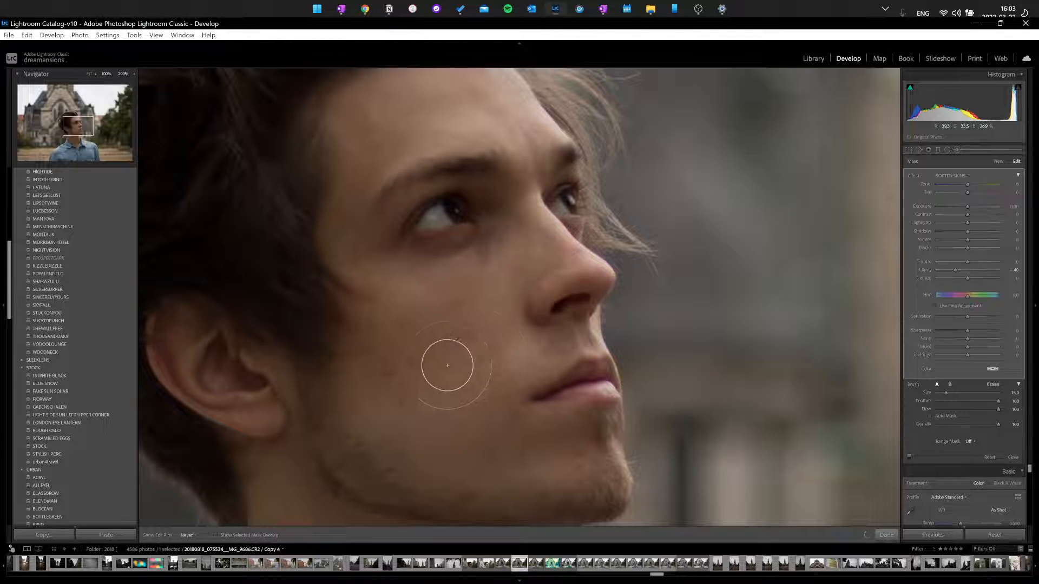
pyautogui.press('h')
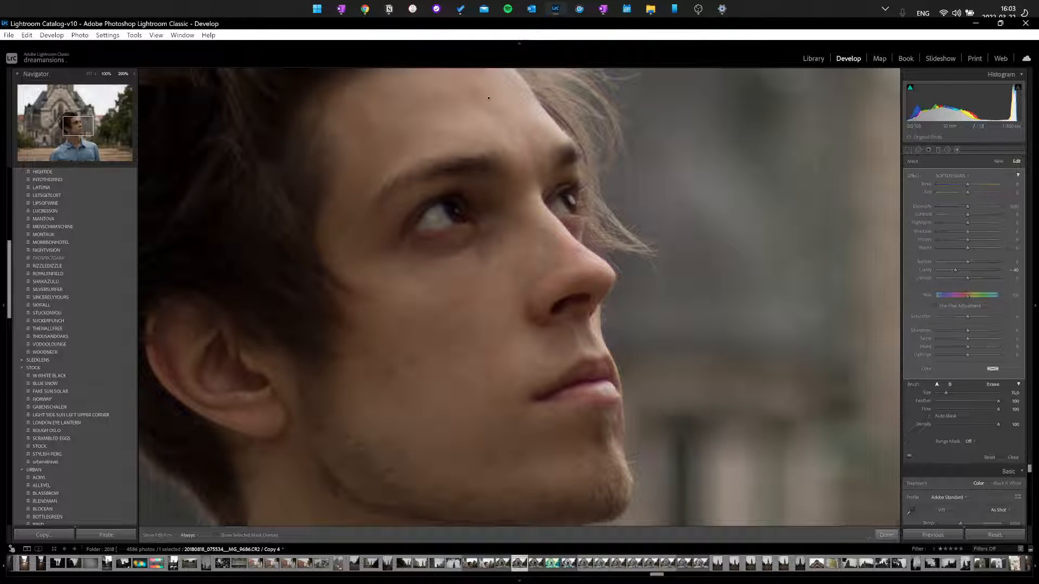
# Step: Try different sharpness values on the Soften Skin mask and reset its sharpness to 0
pyautogui.moveTo(968, 330); pyautogui.dragTo(965, 335)
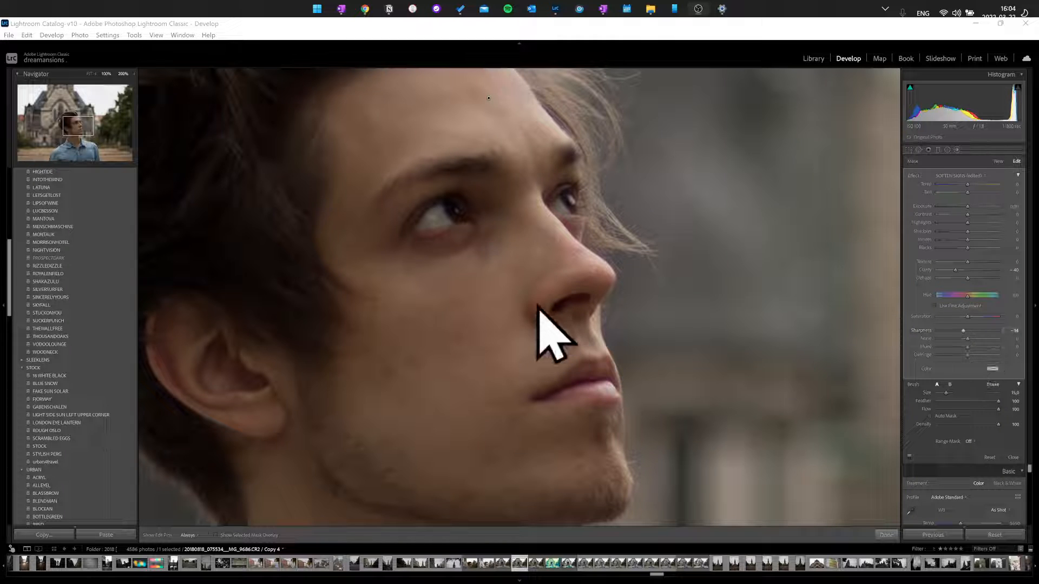
pyautogui.click(479, 299)
pyautogui.press('h')
pyautogui.press('h')
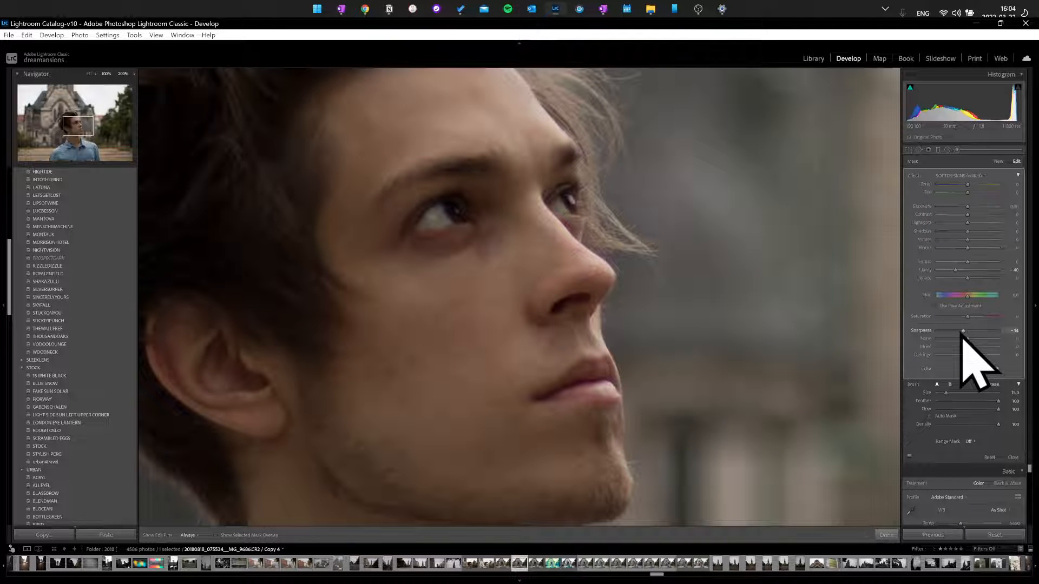
pyautogui.moveTo(963, 333); pyautogui.dragTo(1031, 336)
pyautogui.moveTo(947, 340); pyautogui.dragTo(968, 339)
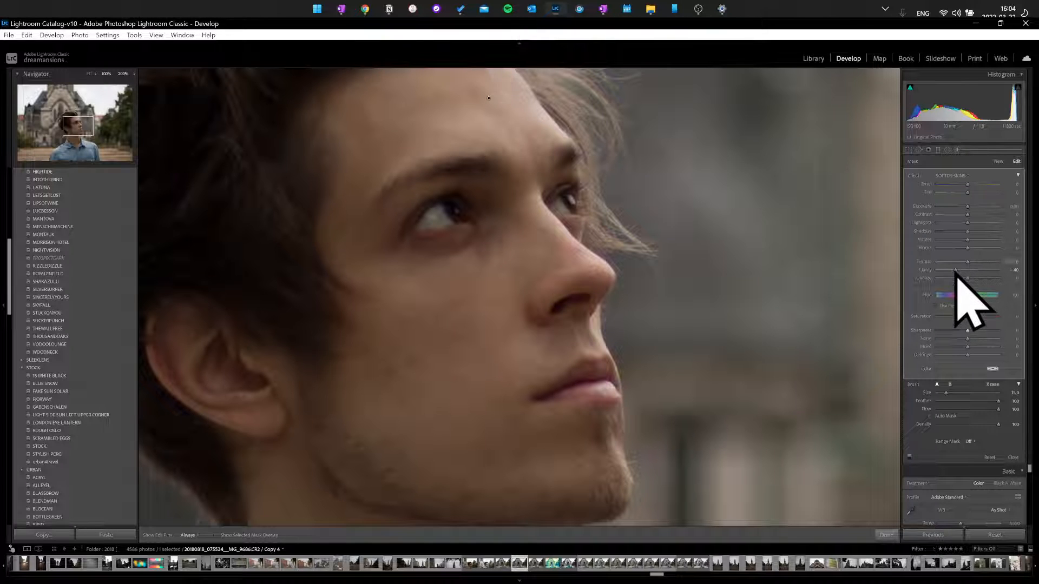
# Step: Compare high and low Clarity values on the Soften Skin mask, set its Clarity to -60 and lower its Sharpness slightly
pyautogui.moveTo(963, 267); pyautogui.dragTo(1011, 290)
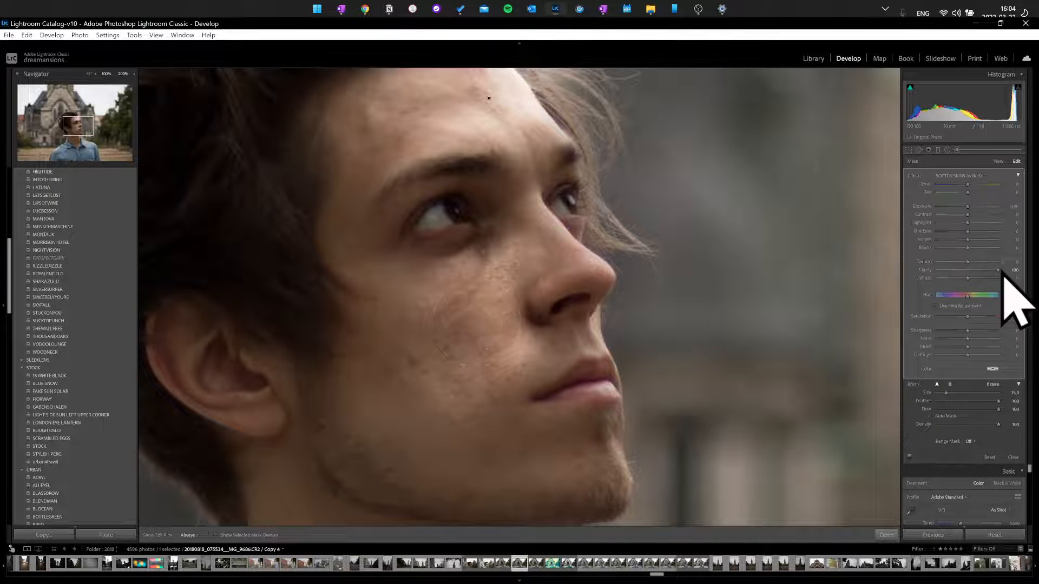
pyautogui.moveTo(1003, 274); pyautogui.dragTo(971, 271)
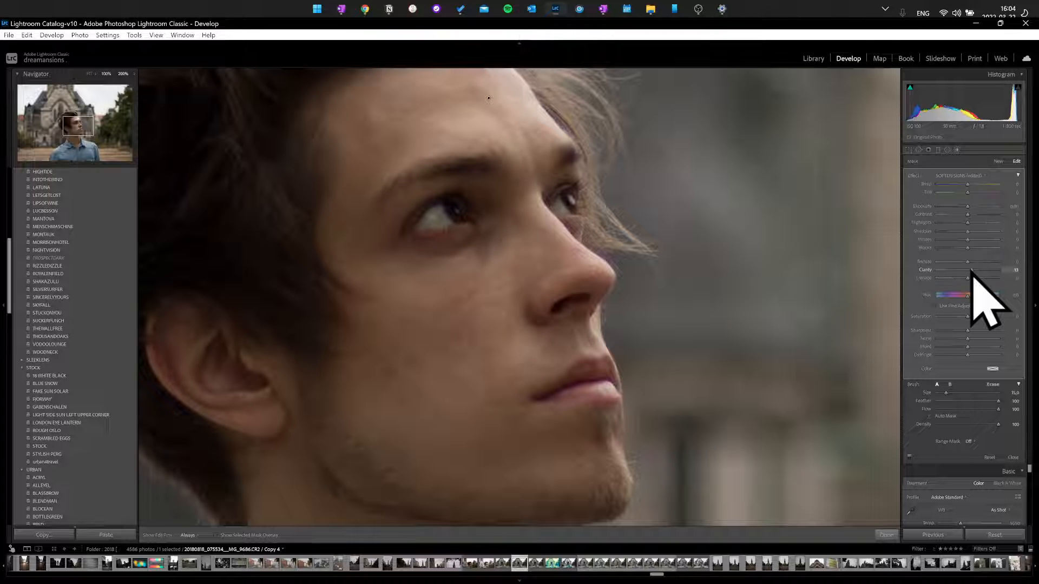
pyautogui.moveTo(972, 270); pyautogui.dragTo(950, 276)
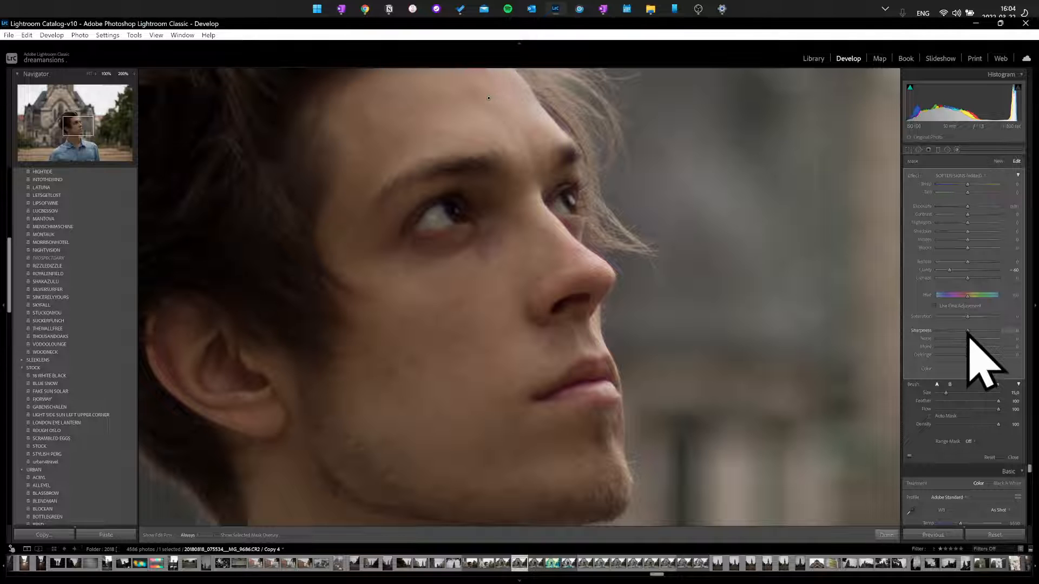
pyautogui.moveTo(969, 331); pyautogui.dragTo(963, 333)
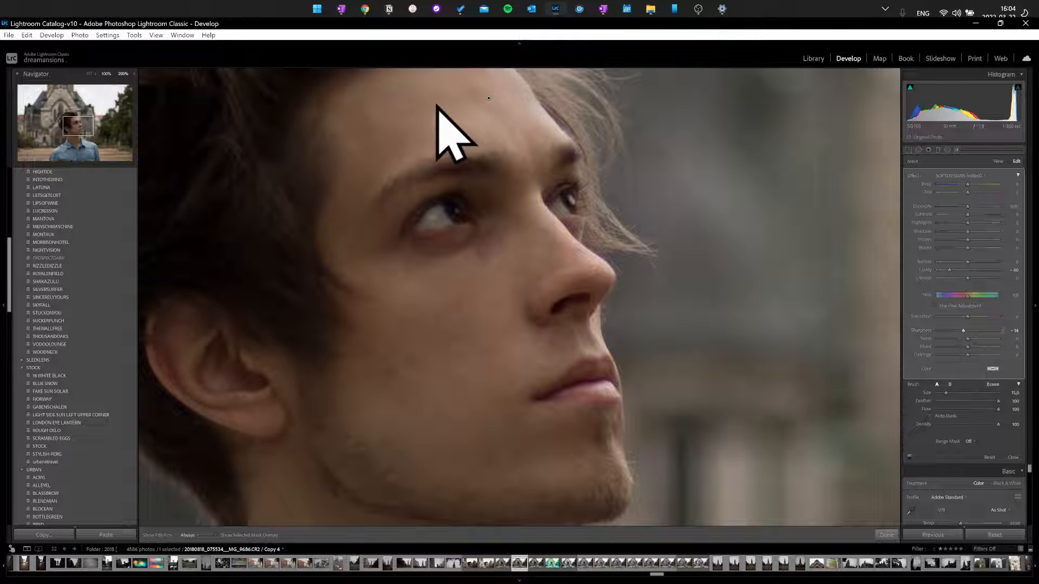
# Step: Hide the edit pin and paint skin softening along the nose, reducing the brush size to 11 and undoing the last stroke
pyautogui.press('h')
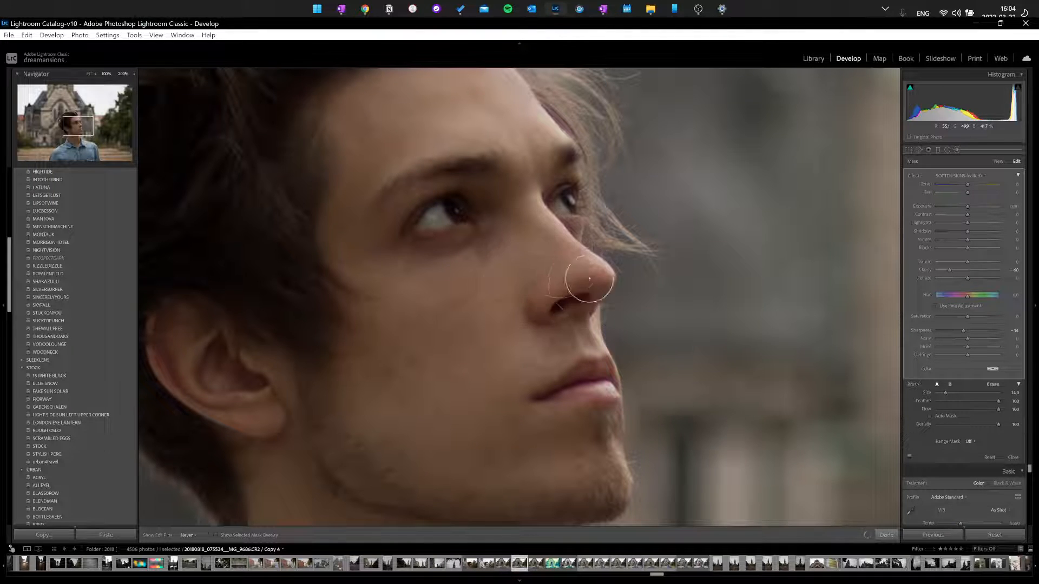
pyautogui.moveTo(538, 230); pyautogui.dragTo(536, 232)
pyautogui.scroll(-3, 525, 202)
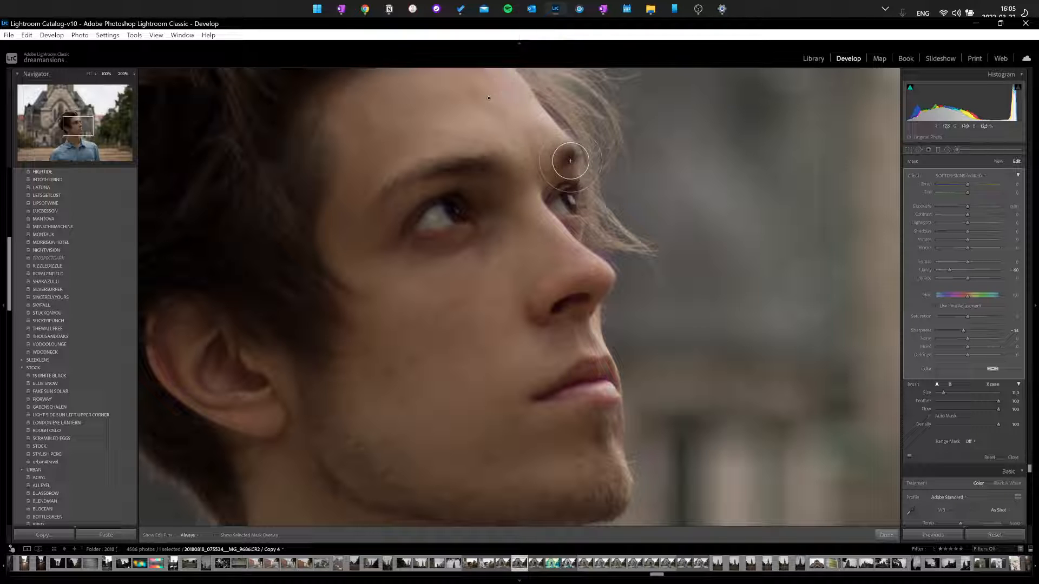
pyautogui.hotkey('ctrl', 'z')
pyautogui.press('h')
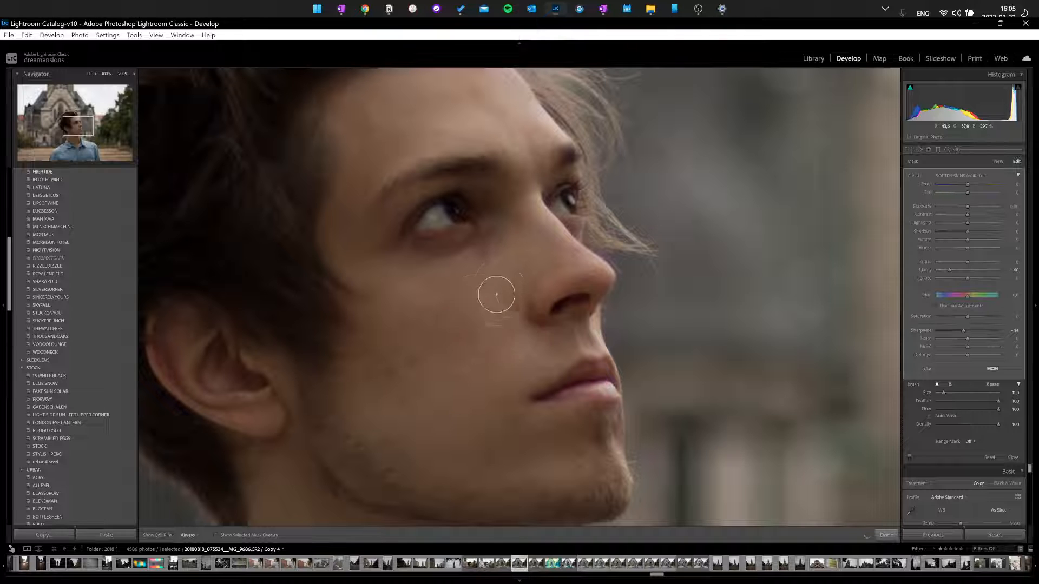
# Step: Enlarge the brush to 15, paint skin softening over the cheek and chin, and check the coverage with the mask overlay
pyautogui.scroll(4, 498, 293)
pyautogui.moveTo(500, 289)
pyautogui.mouseDown()
pyautogui.moveTo(473, 299)
pyautogui.moveTo(427, 394)
pyautogui.moveTo(474, 318)
pyautogui.moveTo(394, 371)
pyautogui.moveTo(503, 336)
pyautogui.moveTo(601, 287)
pyautogui.moveTo(557, 300)
pyautogui.moveTo(538, 330)
pyautogui.moveTo(544, 348)
pyautogui.moveTo(548, 335)
pyautogui.moveTo(487, 388)
pyautogui.moveTo(476, 424)
pyautogui.moveTo(574, 468)
pyautogui.moveTo(466, 434)
pyautogui.moveTo(470, 378)
pyautogui.moveTo(407, 319)
pyautogui.mouseUp()
pyautogui.press('o')
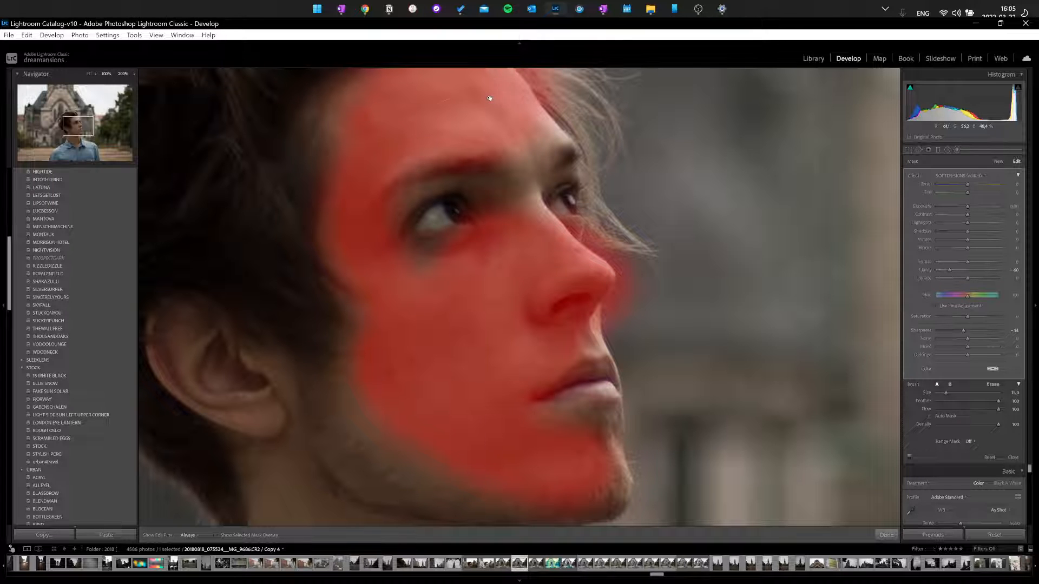
pyautogui.scroll(2, 255, 440)
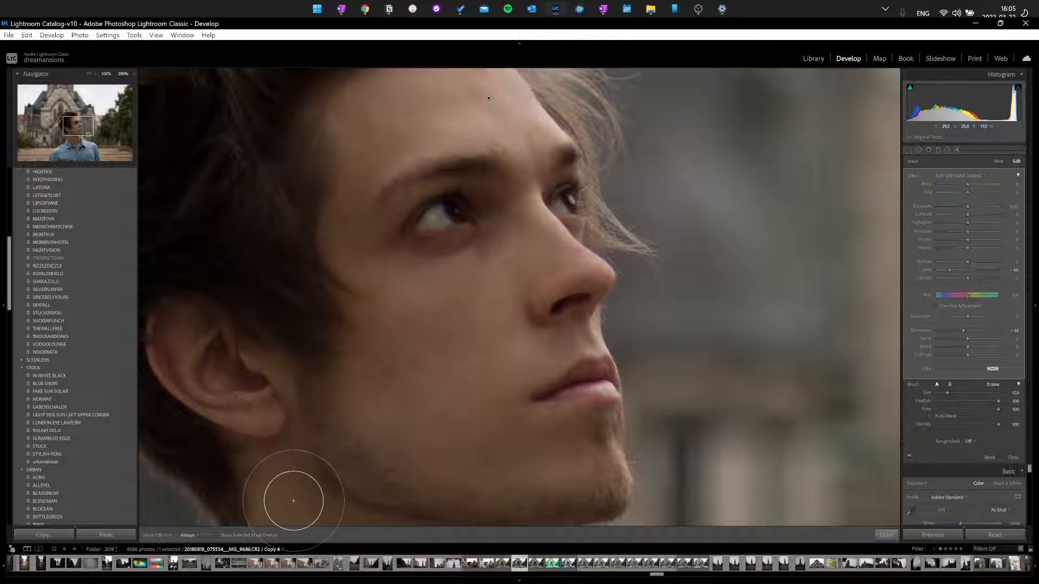
pyautogui.press('h')
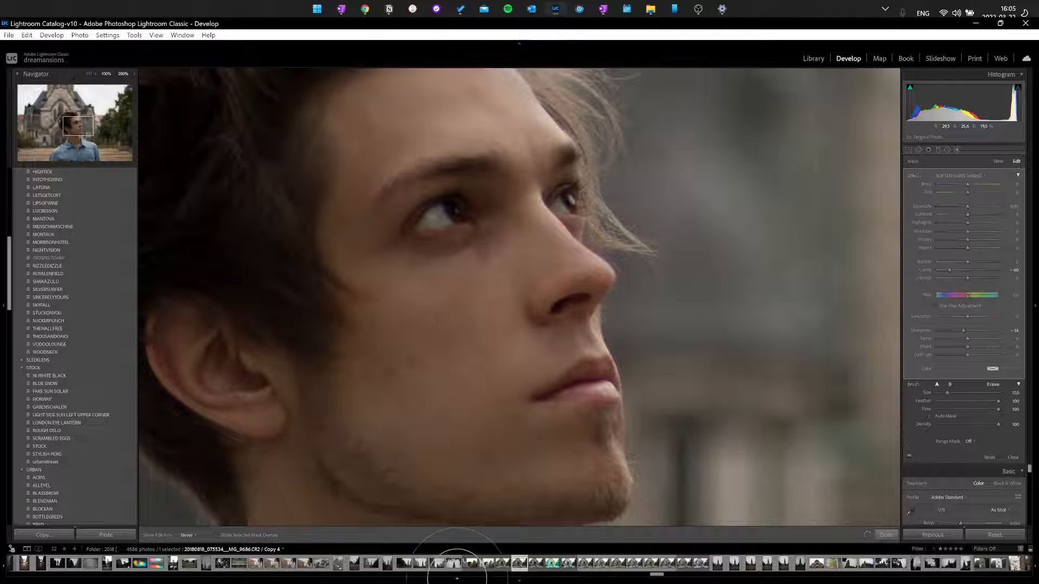
pyautogui.press('h')
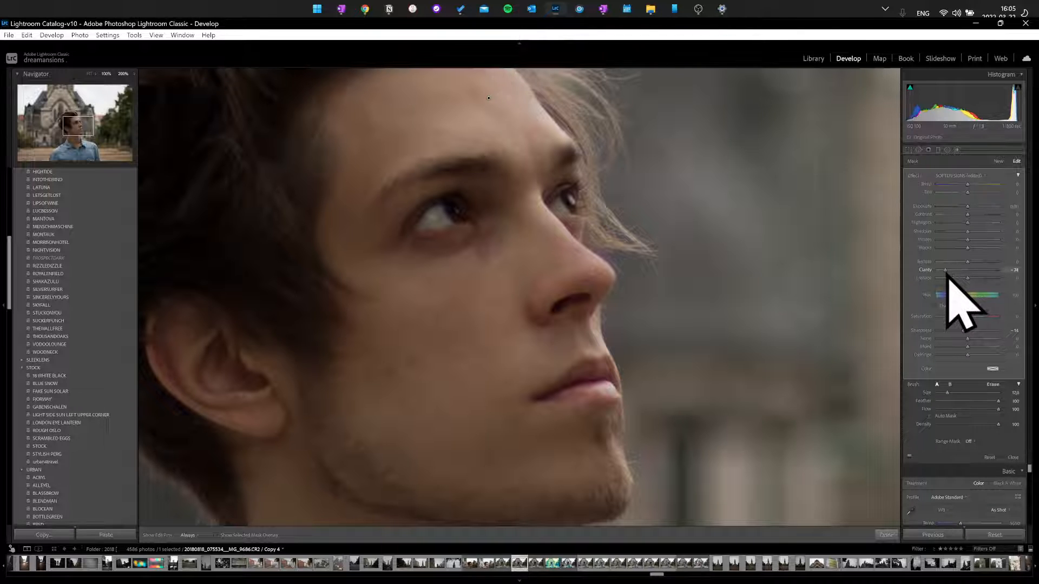
# Step: Reopen Spot Removal and rework the heal spots below the inner corner of the near eye, removing the surplus spot
pyautogui.click(918, 151)
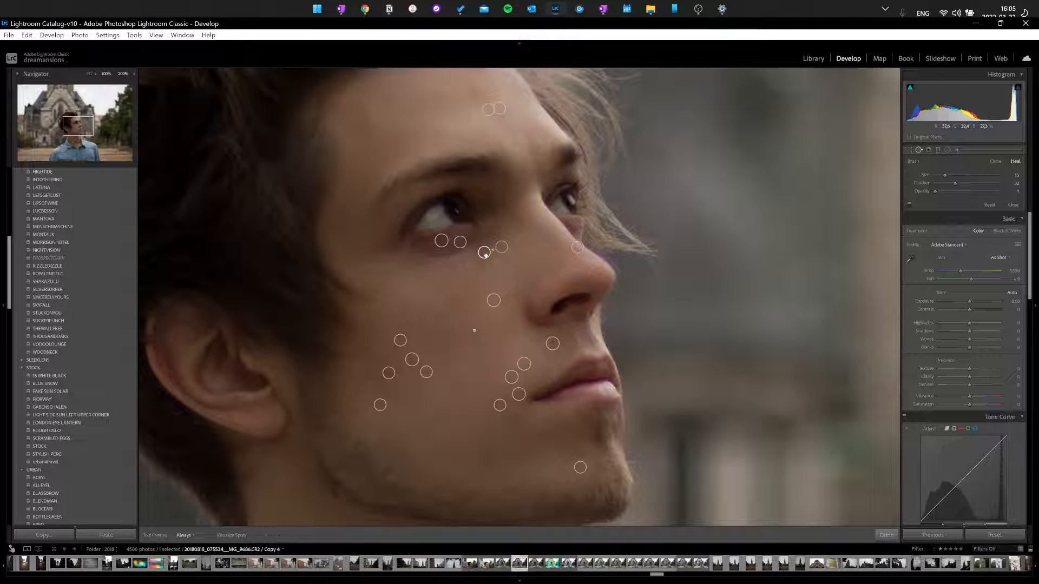
pyautogui.moveTo(504, 247); pyautogui.dragTo(507, 240)
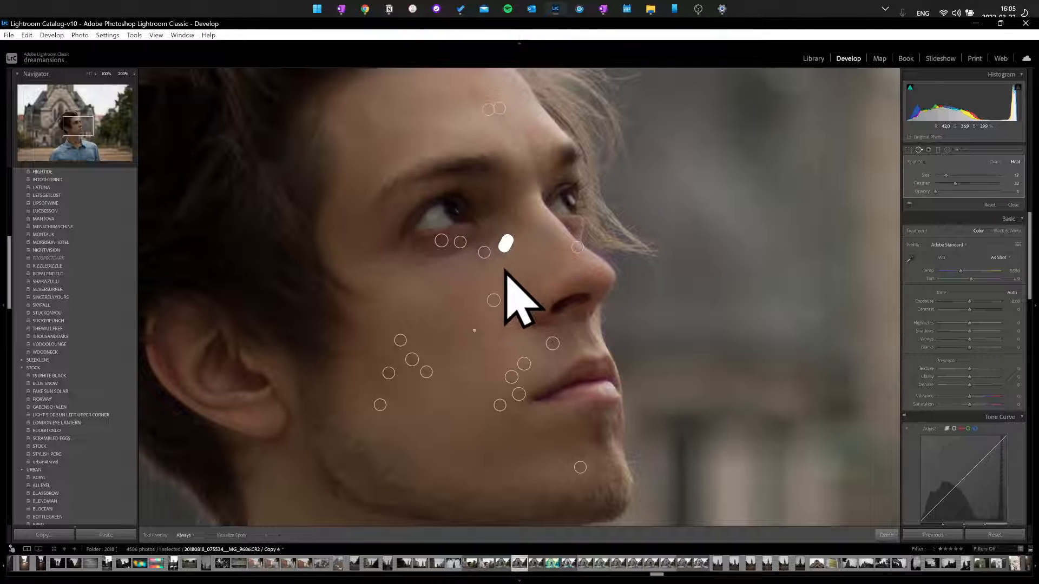
pyautogui.scroll(-1, 522, 274)
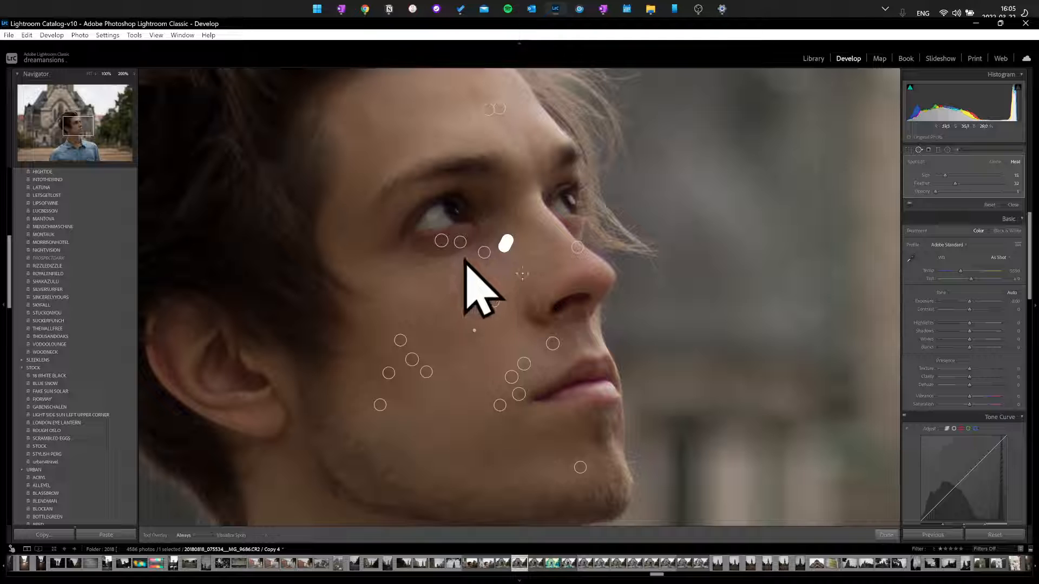
pyautogui.click(484, 253)
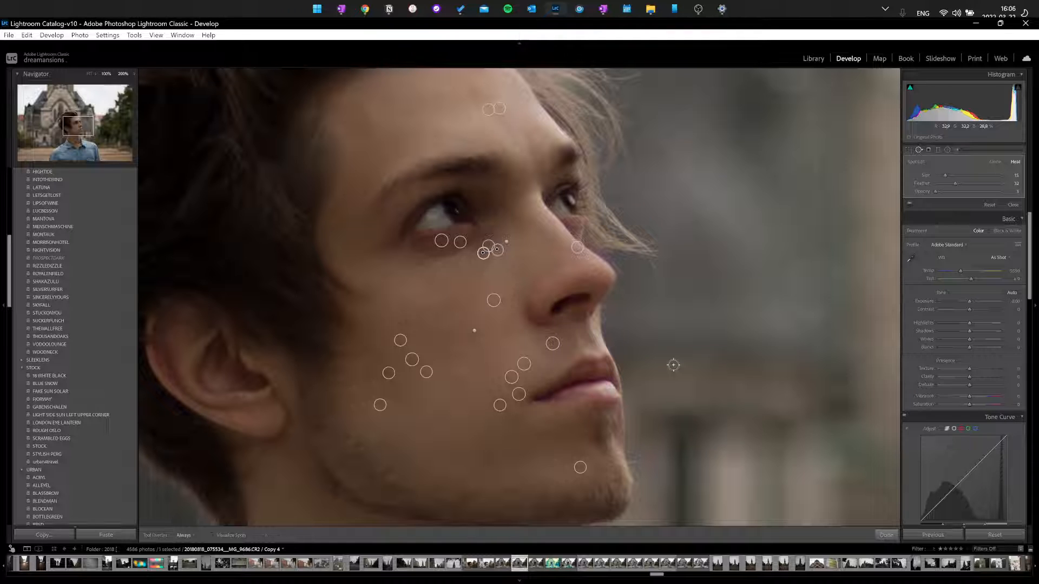
pyautogui.press('Delete')
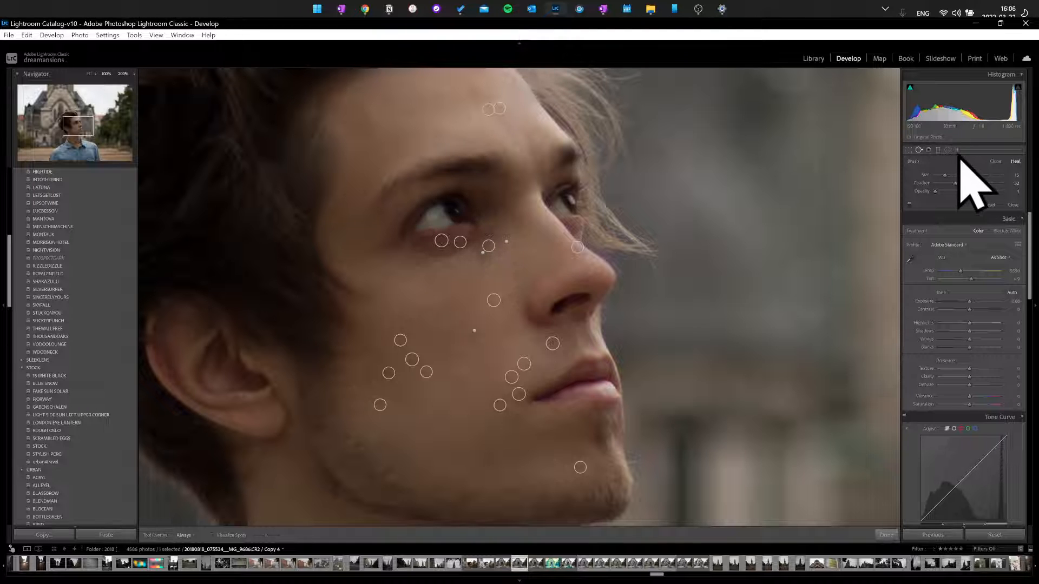
pyautogui.click(488, 246)
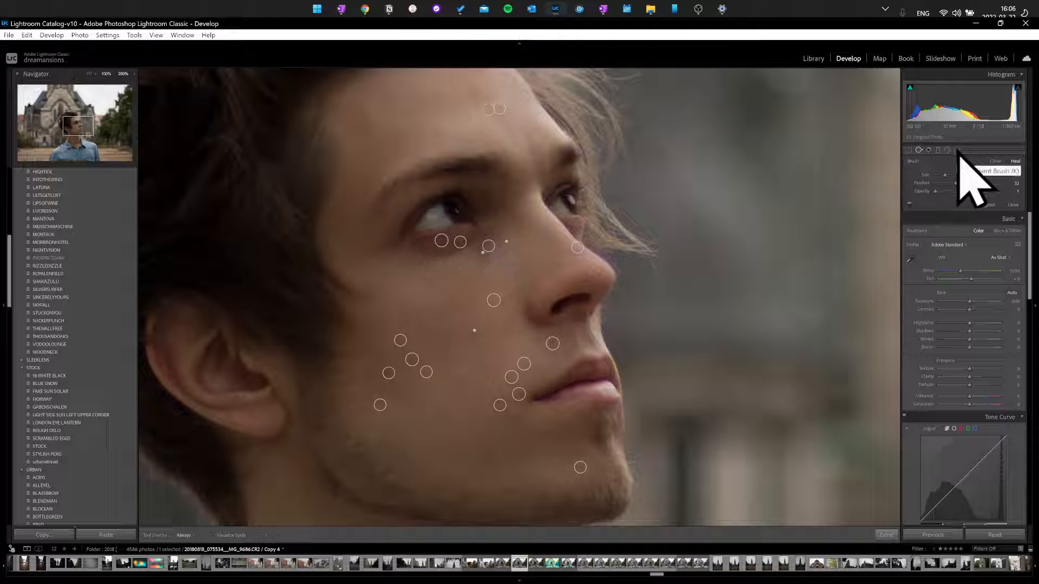
# Step: Leave the retouching tools and inspect the forehead, eyes, nose, cheek and mouth at 300% and 400% magnification
pyautogui.press('k')
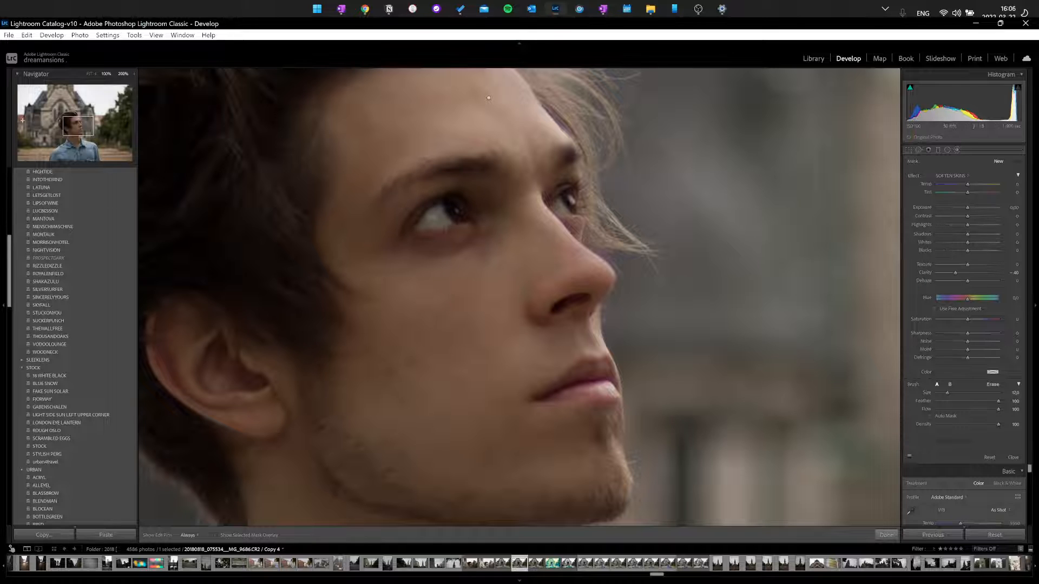
pyautogui.click(133, 74)
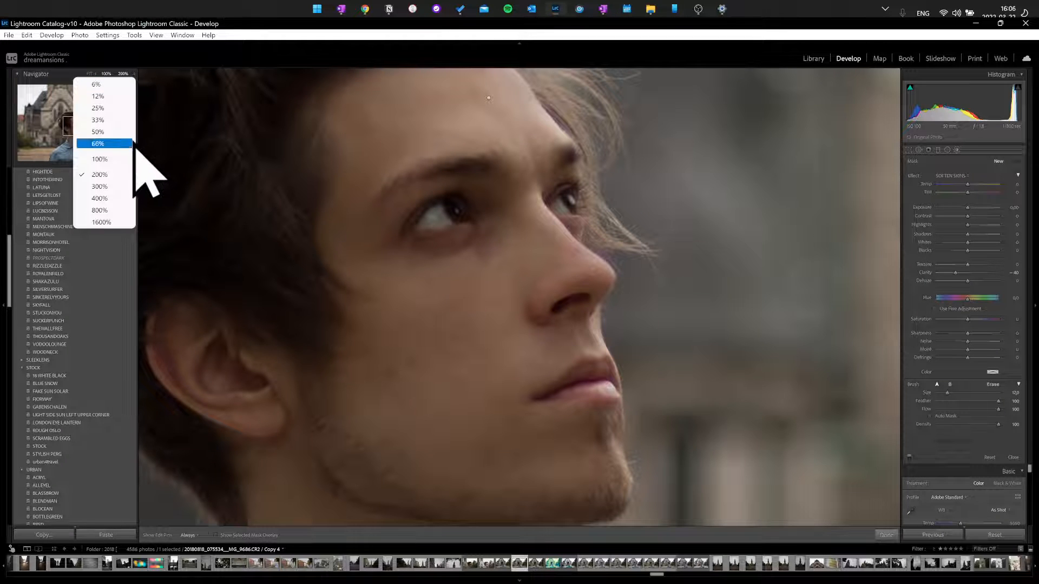
pyautogui.click(100, 186)
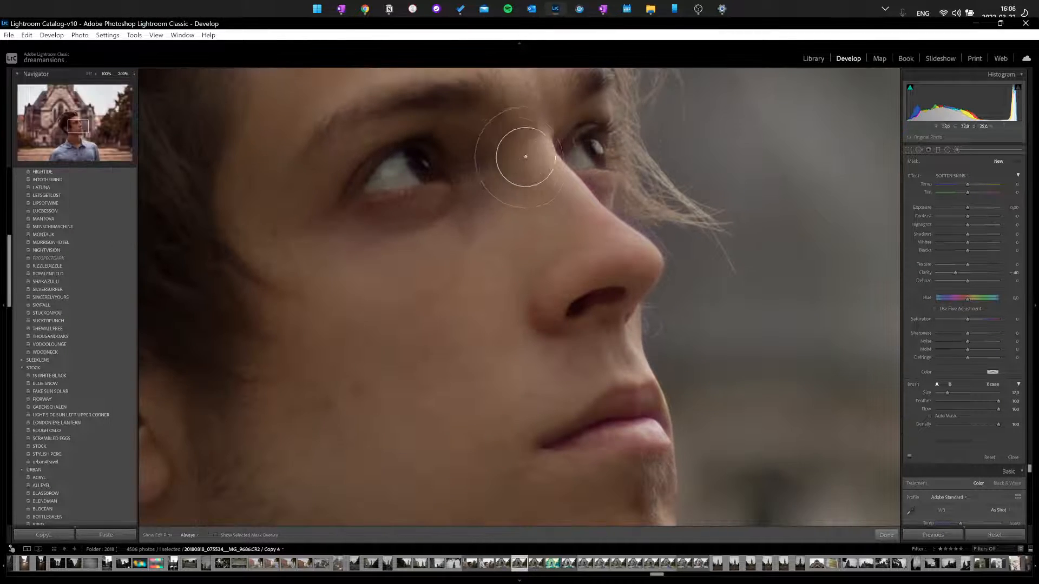
pyautogui.click(957, 150)
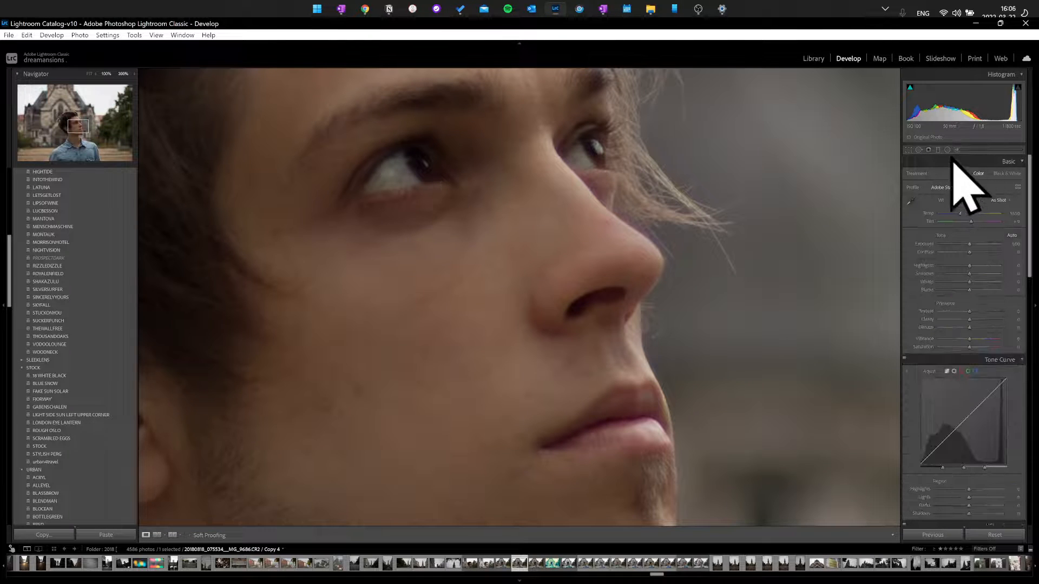
pyautogui.scroll(6, 429, 156)
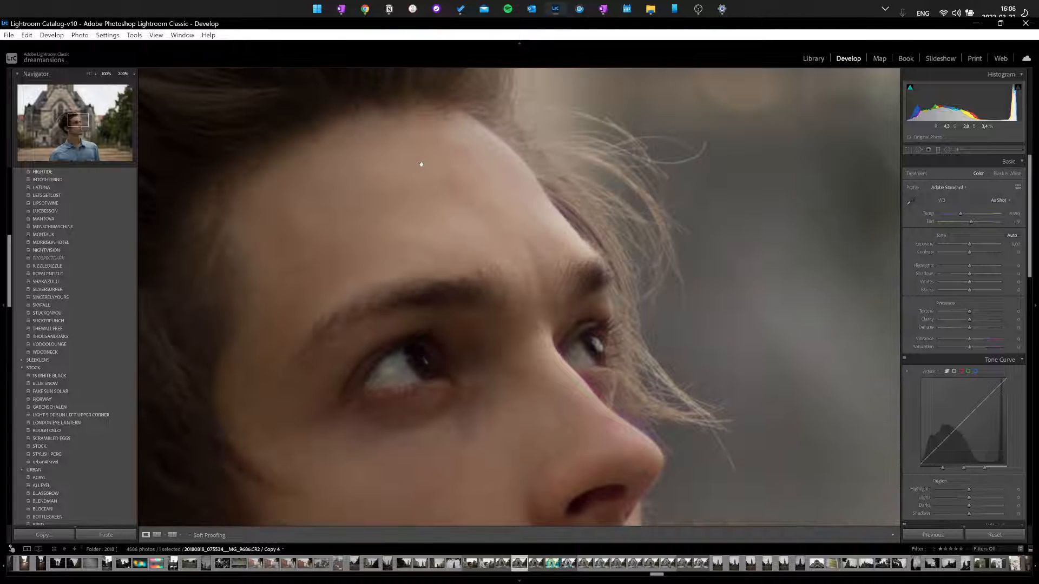
pyautogui.scroll(-4, 423, 170)
pyautogui.scroll(-3, 423, 170)
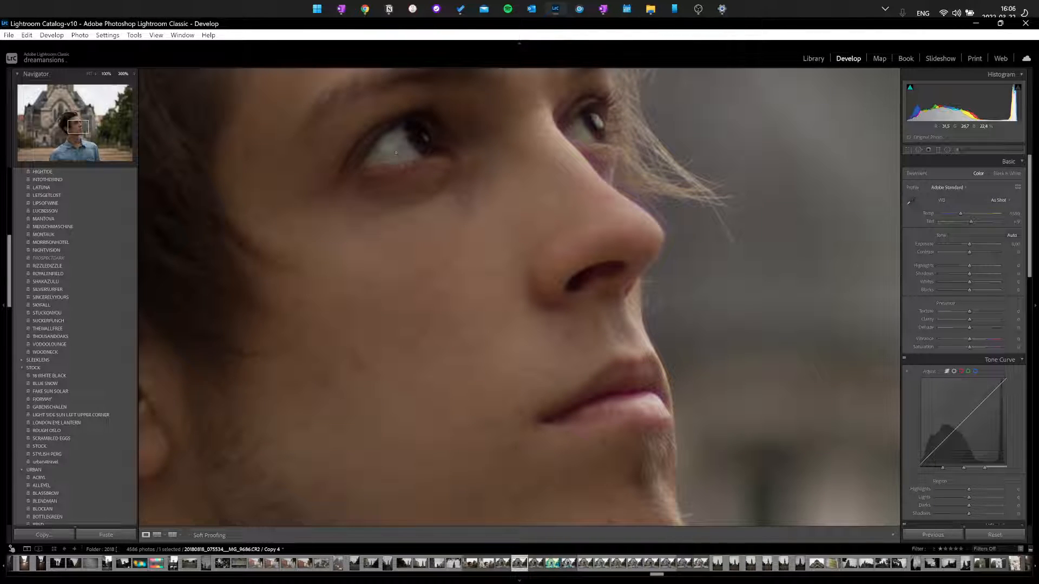
pyautogui.hotkey('ctrl', '=')
pyautogui.hotkey('ctrl', '=')
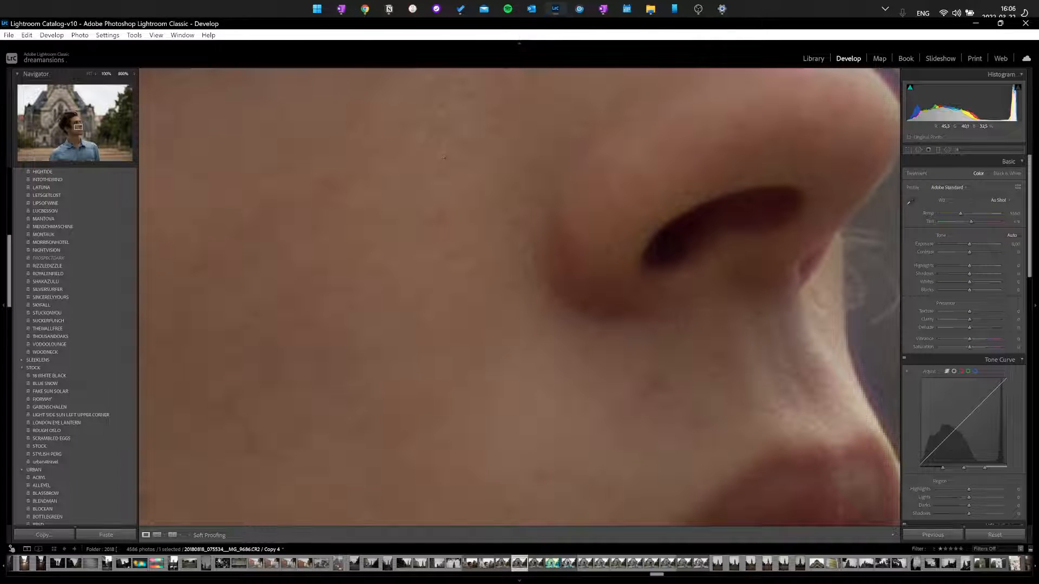
pyautogui.hotkey('ctrl', '-')
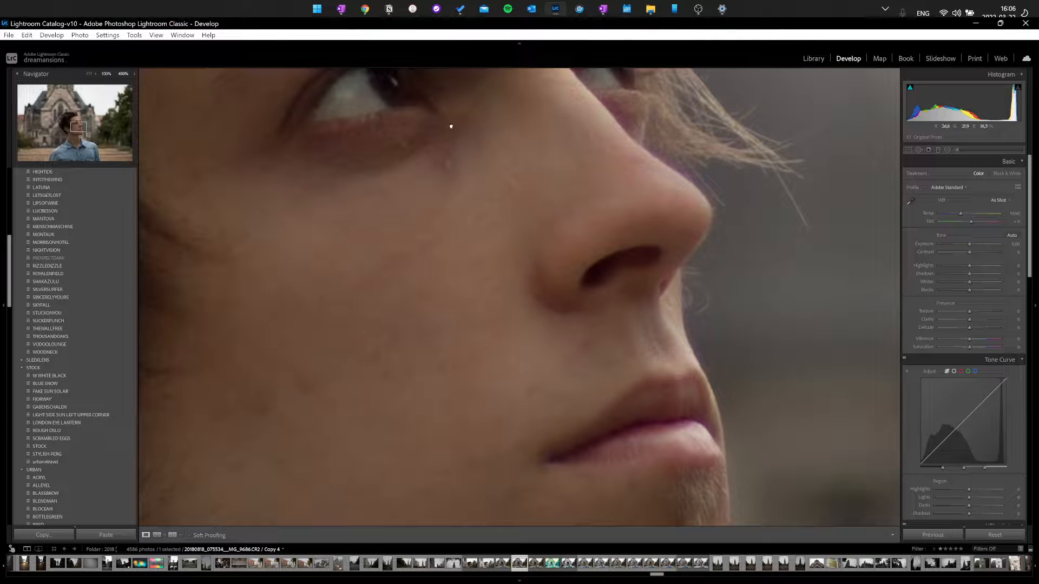
pyautogui.moveTo(428, 266); pyautogui.dragTo(518, 275)
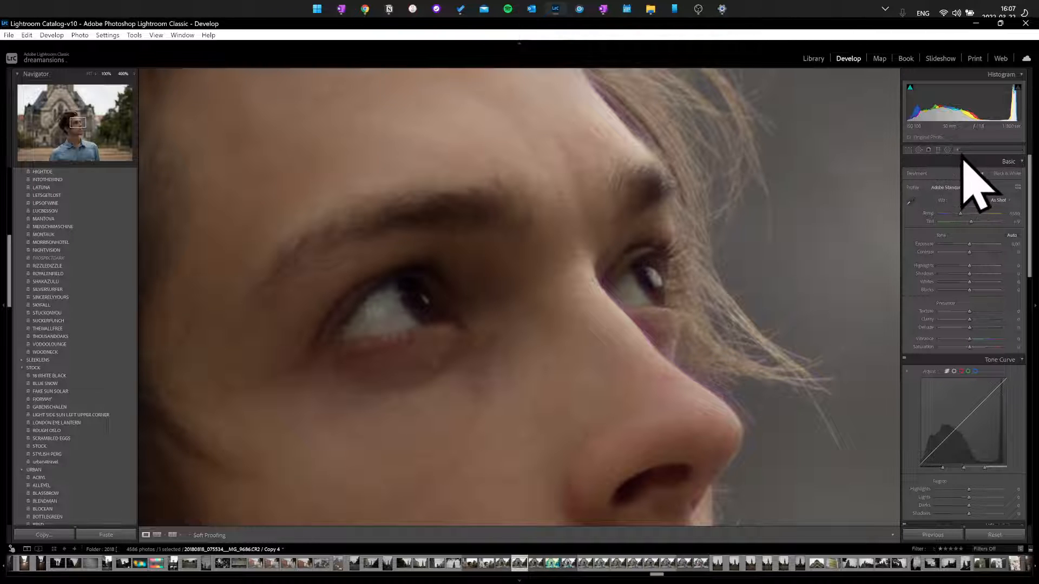
# Step: Paint over both eyes with the Adjustment Brush using the Eye Sharpen effect, reducing the brush size to 4
pyautogui.press('k')
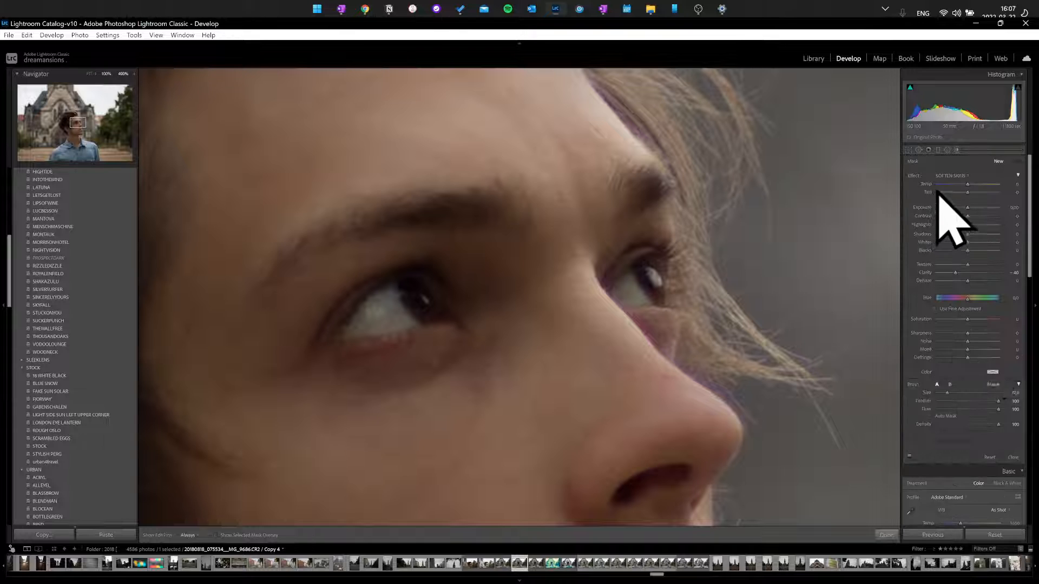
pyautogui.click(962, 176)
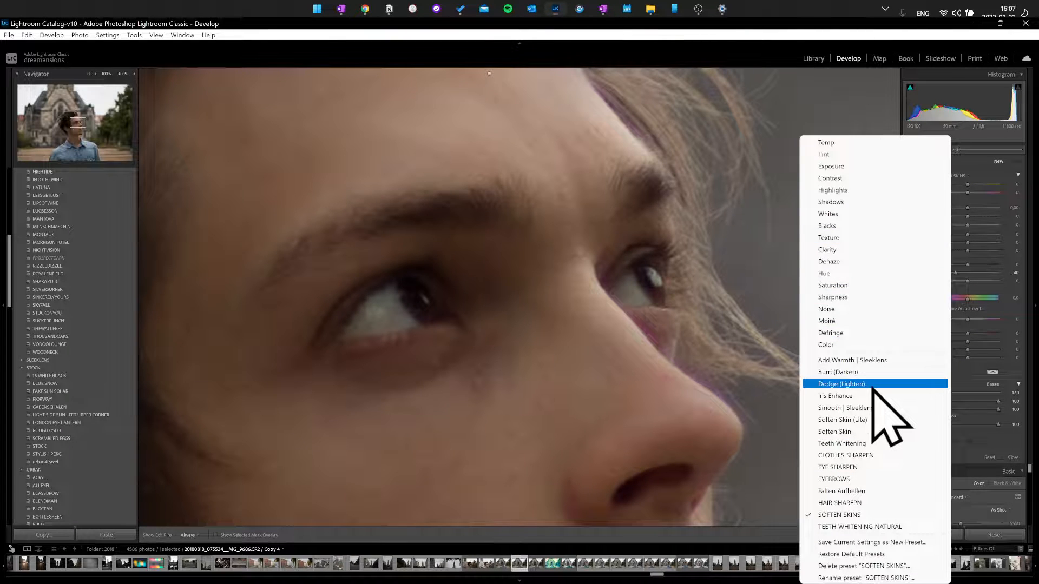
pyautogui.click(878, 467)
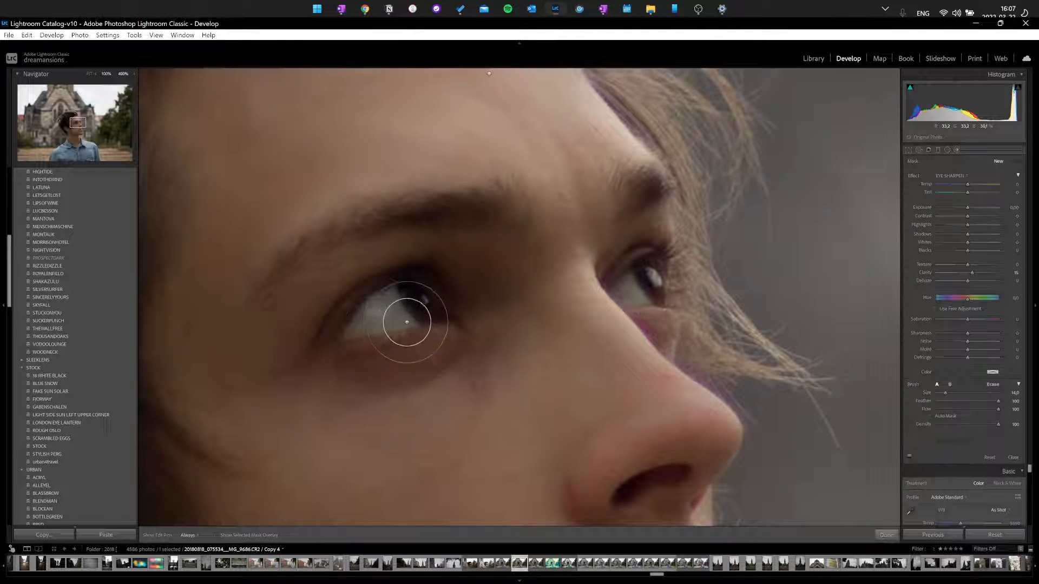
pyautogui.click(955, 176)
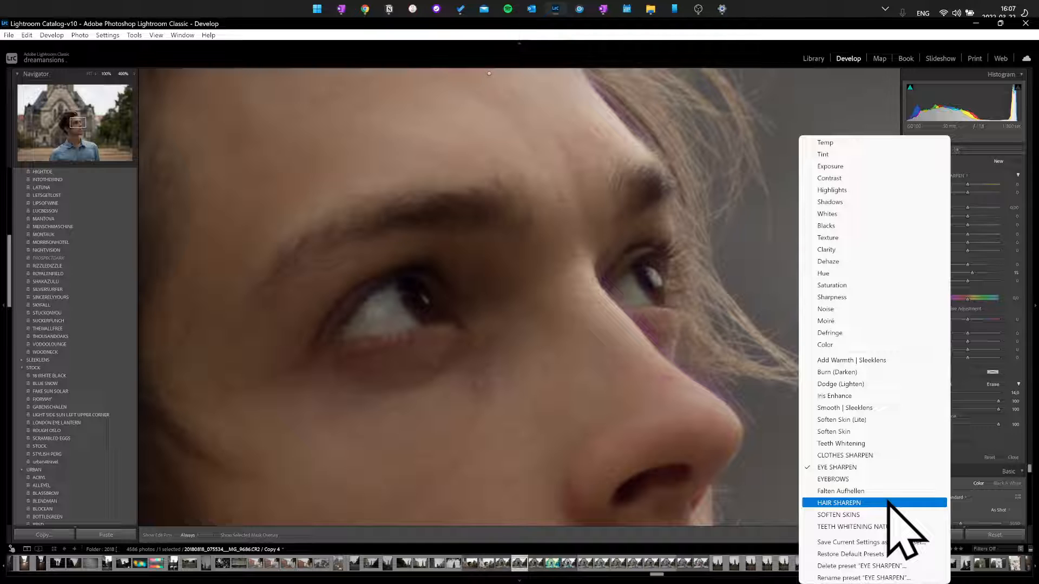
pyautogui.click(362, 314)
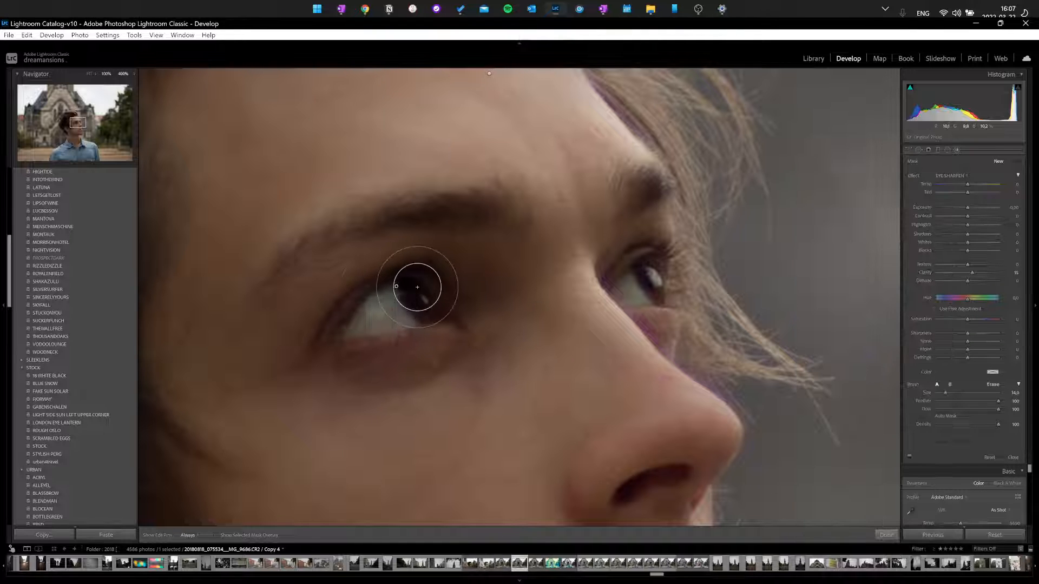
pyautogui.moveTo(417, 287); pyautogui.dragTo(373, 295)
pyautogui.scroll(-3, 359, 305)
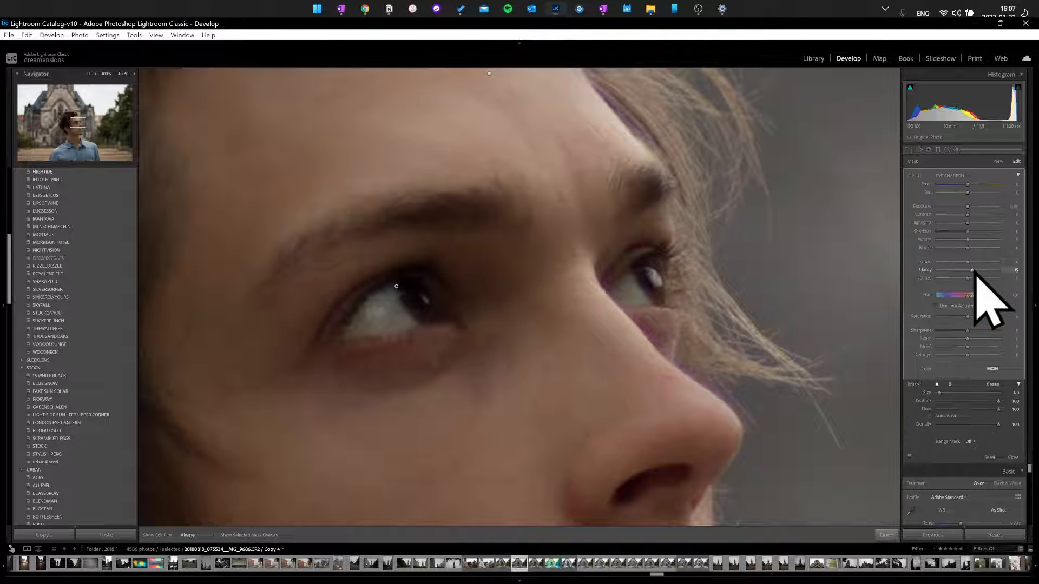
# Step: Try Clarity 100 on the eye mask, settle on about 45, and paint more of the near eye with a larger brush
pyautogui.moveTo(974, 272); pyautogui.dragTo(1030, 275)
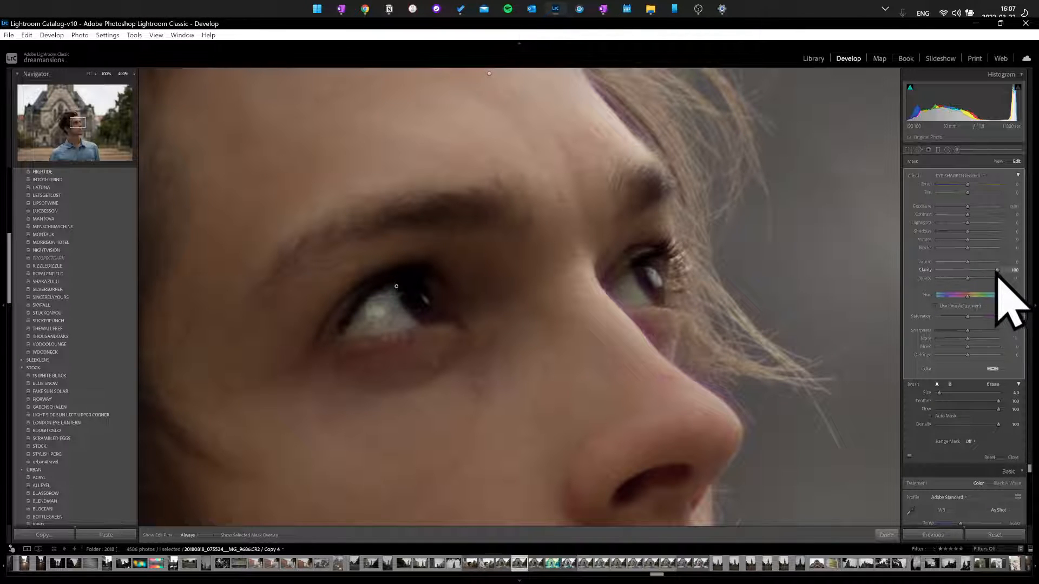
pyautogui.moveTo(997, 271); pyautogui.dragTo(981, 272)
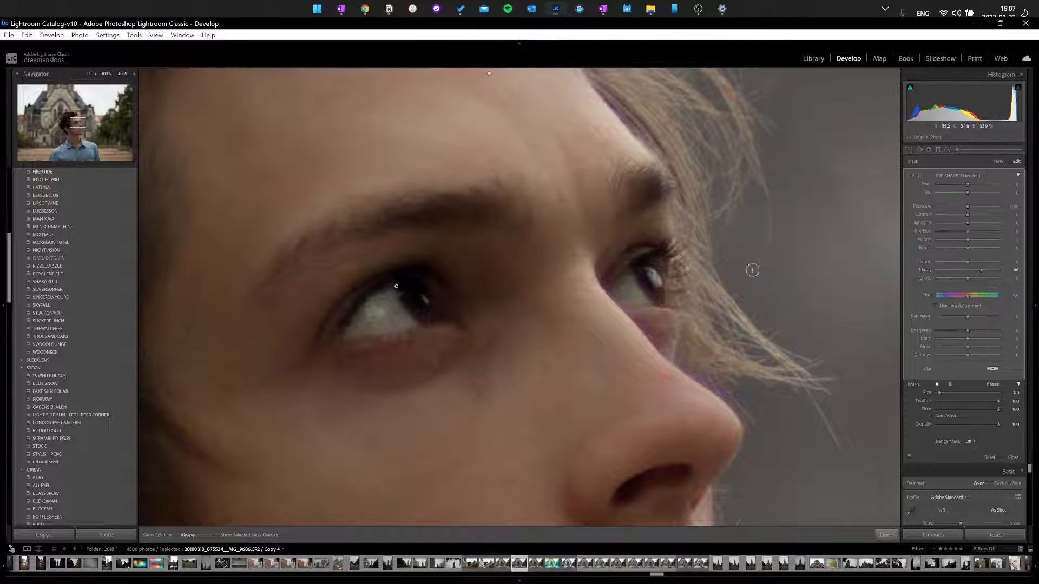
pyautogui.scroll(4, 421, 305)
pyautogui.moveTo(401, 324)
pyautogui.mouseDown()
pyautogui.moveTo(420, 294)
pyautogui.moveTo(371, 308)
pyautogui.moveTo(387, 315)
pyautogui.mouseUp()
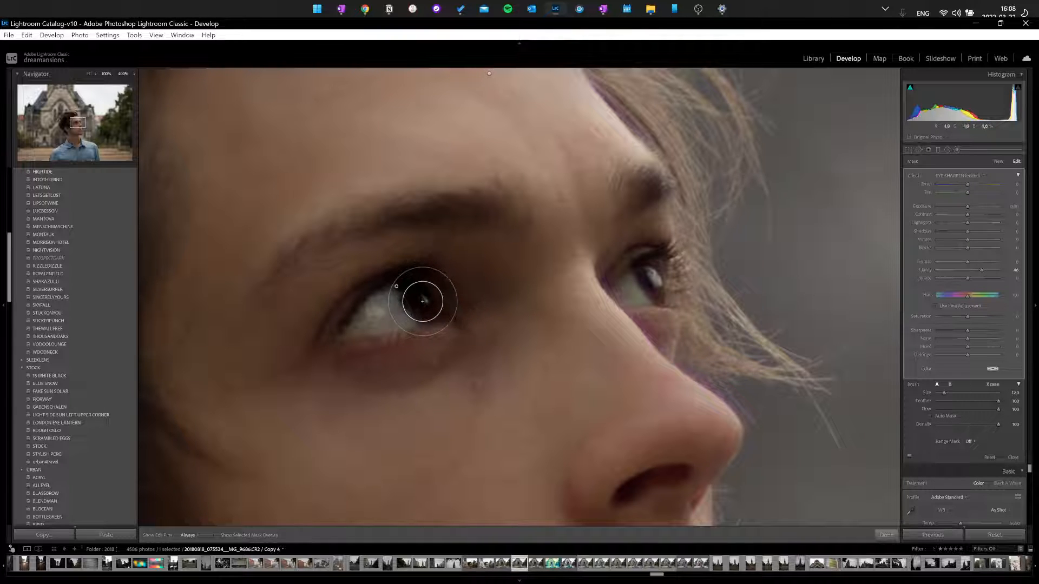
# Step: Paint over the far eye with the Eye Sharpen brush, set the mask's Clarity to 100, and compare at 100% and 400%
pyautogui.moveTo(660, 289); pyautogui.dragTo(653, 281)
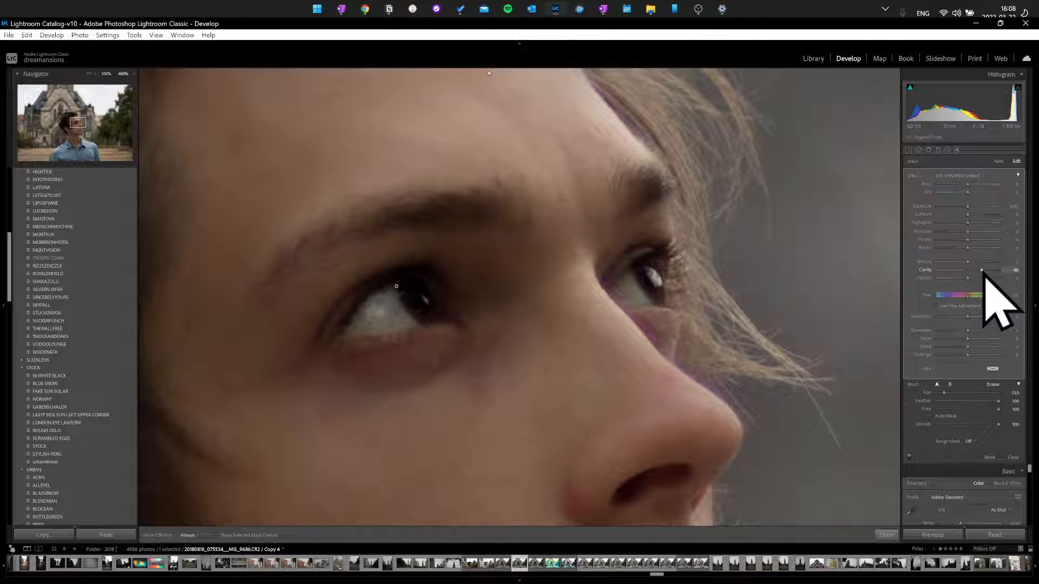
pyautogui.moveTo(982, 270); pyautogui.dragTo(1021, 278)
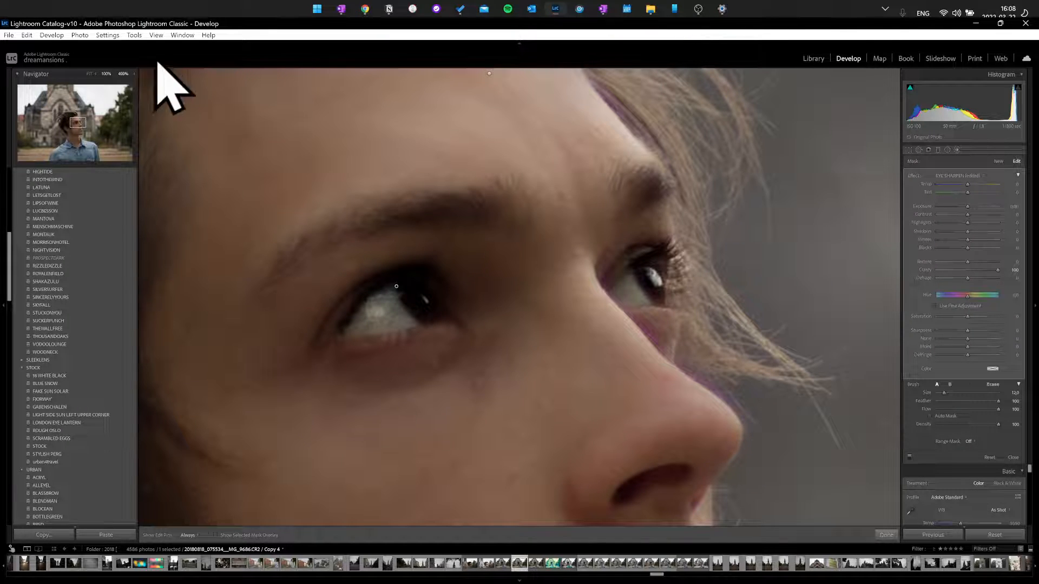
pyautogui.click(106, 74)
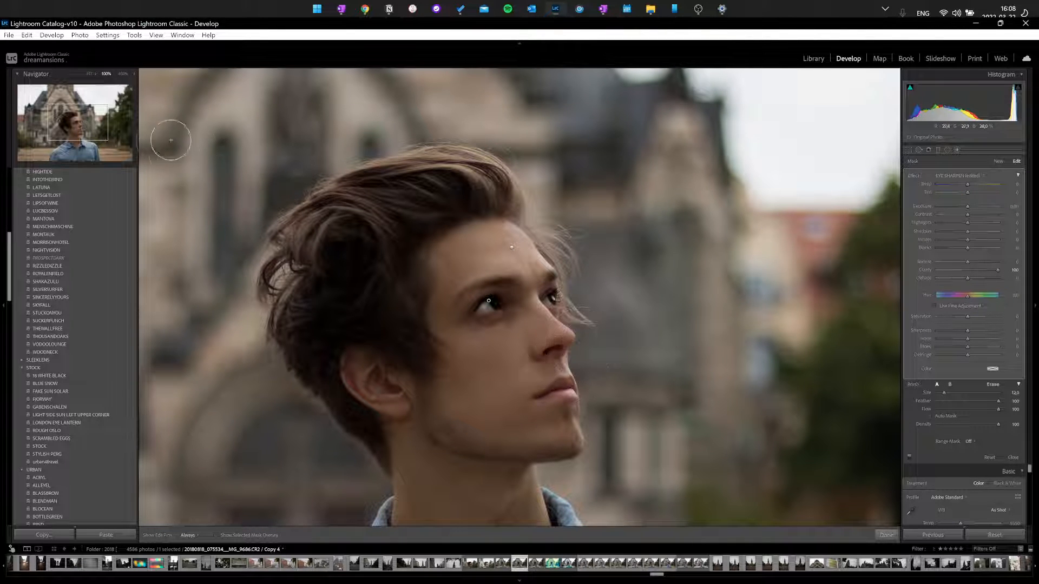
pyautogui.click(123, 74)
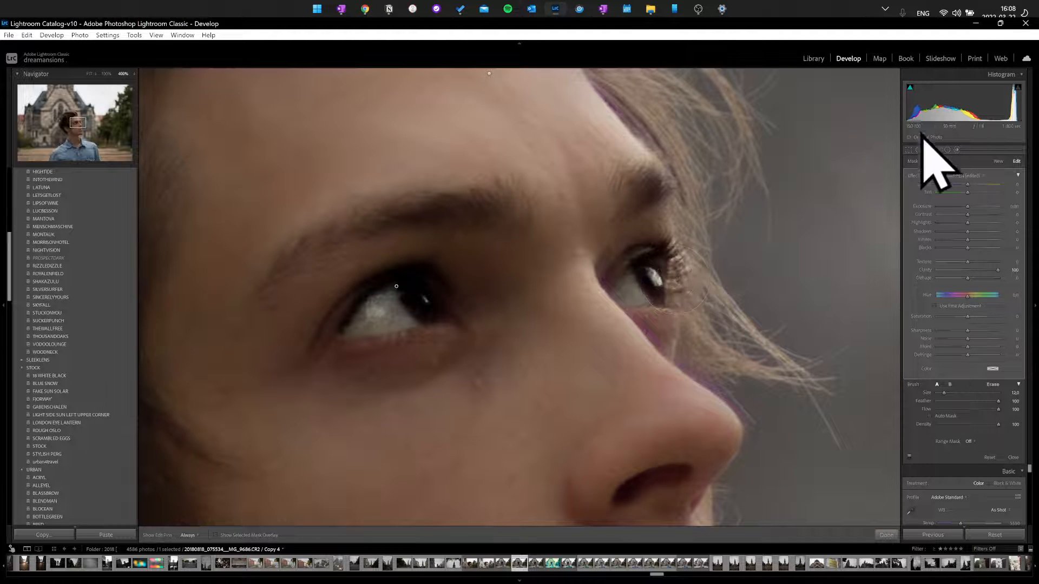
# Step: Try raising the eye mask's Exposure to about 3 and then about 1, checking the face at 100% magnification
pyautogui.click(966, 177)
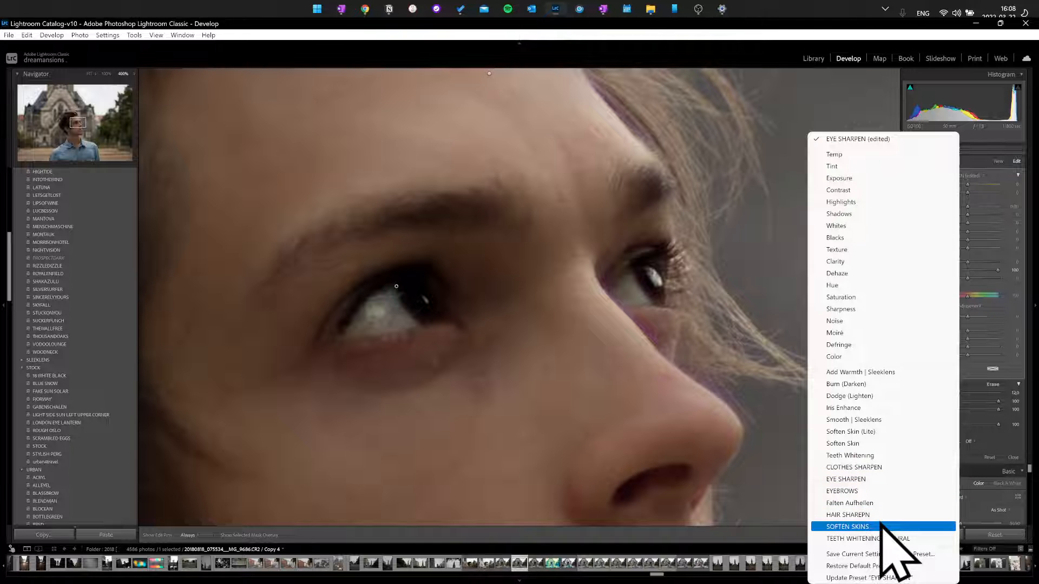
pyautogui.click(831, 106)
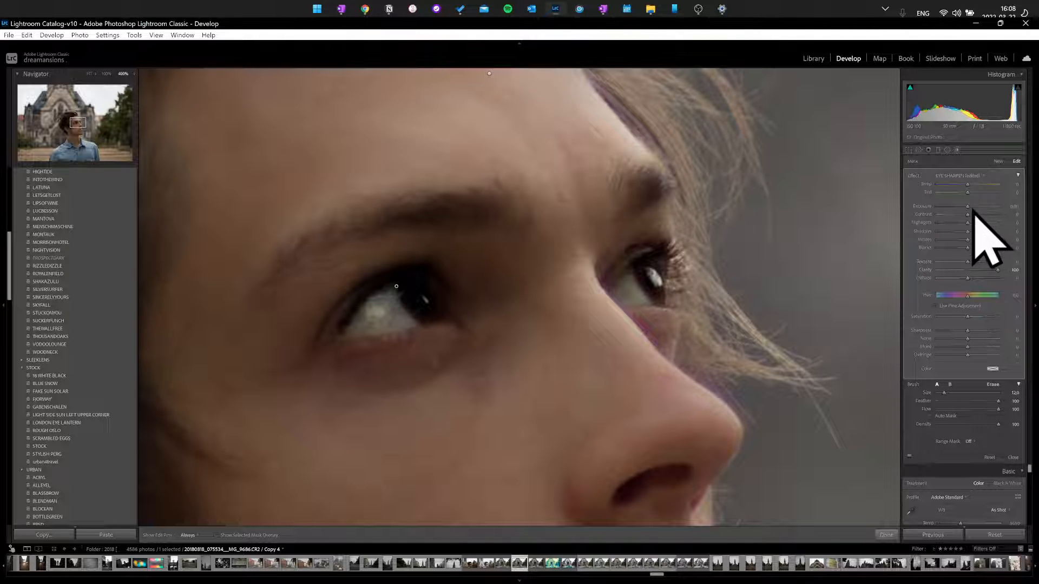
pyautogui.moveTo(970, 209); pyautogui.dragTo(991, 210)
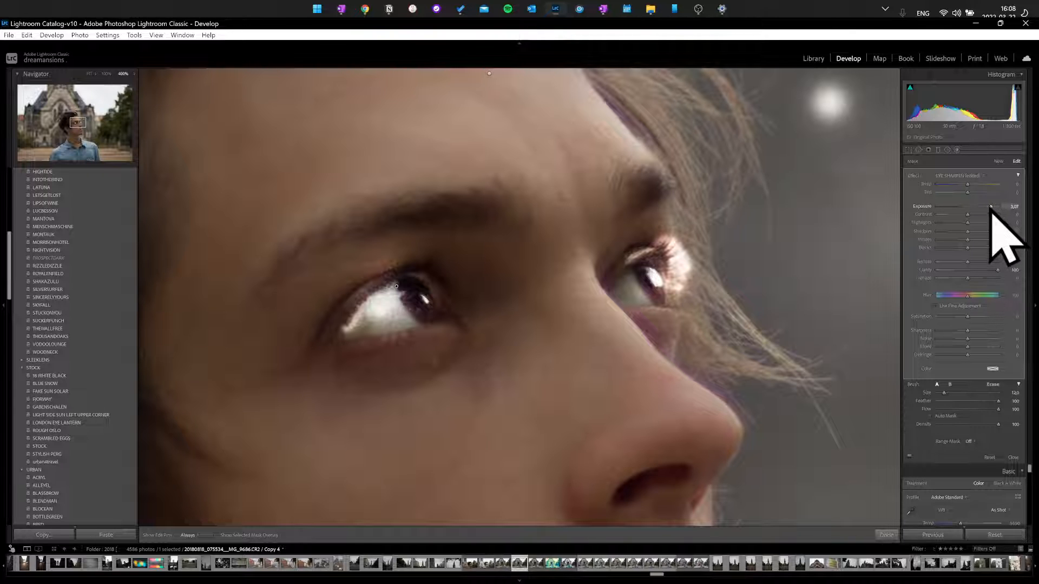
pyautogui.moveTo(991, 208); pyautogui.dragTo(976, 208)
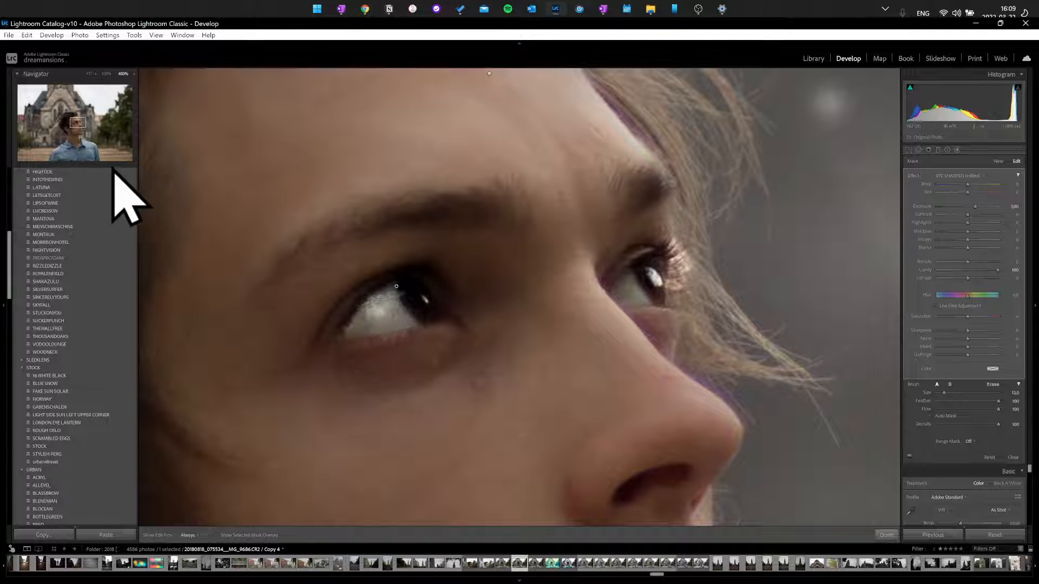
pyautogui.click(105, 75)
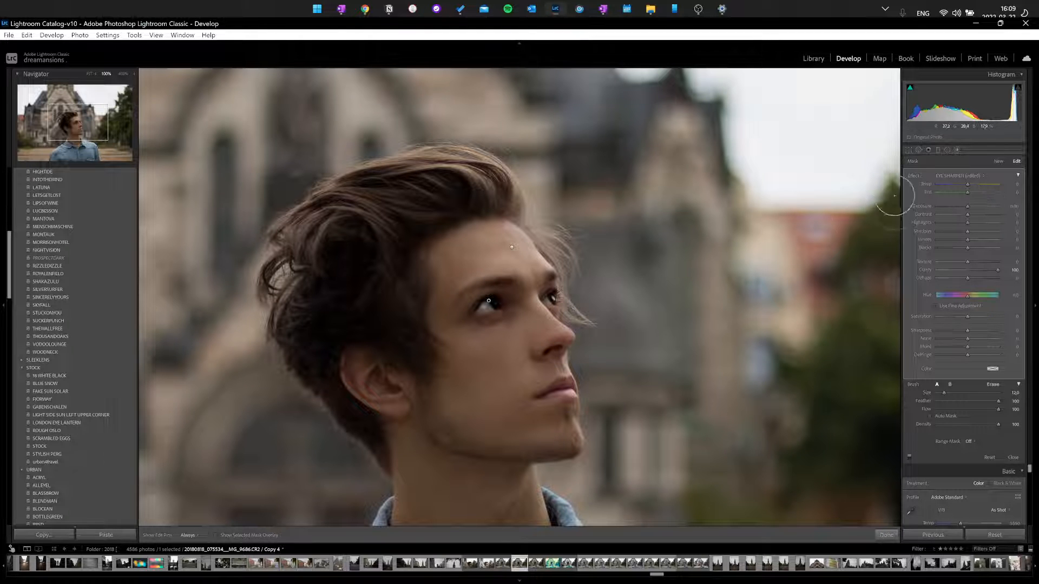
pyautogui.click(124, 74)
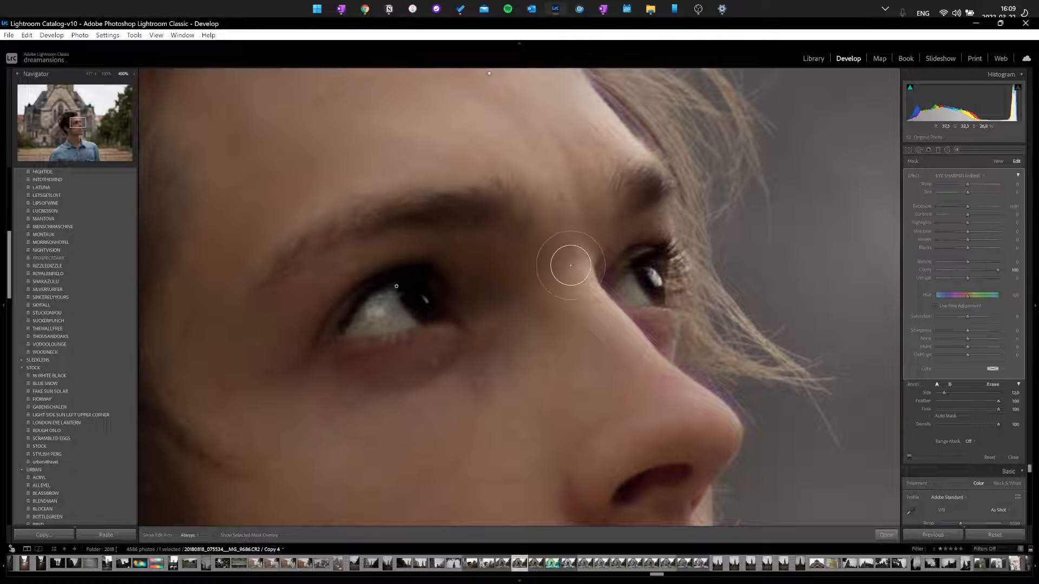
# Step: Set the eye mask's Clarity to about 16
pyautogui.click(968, 178)
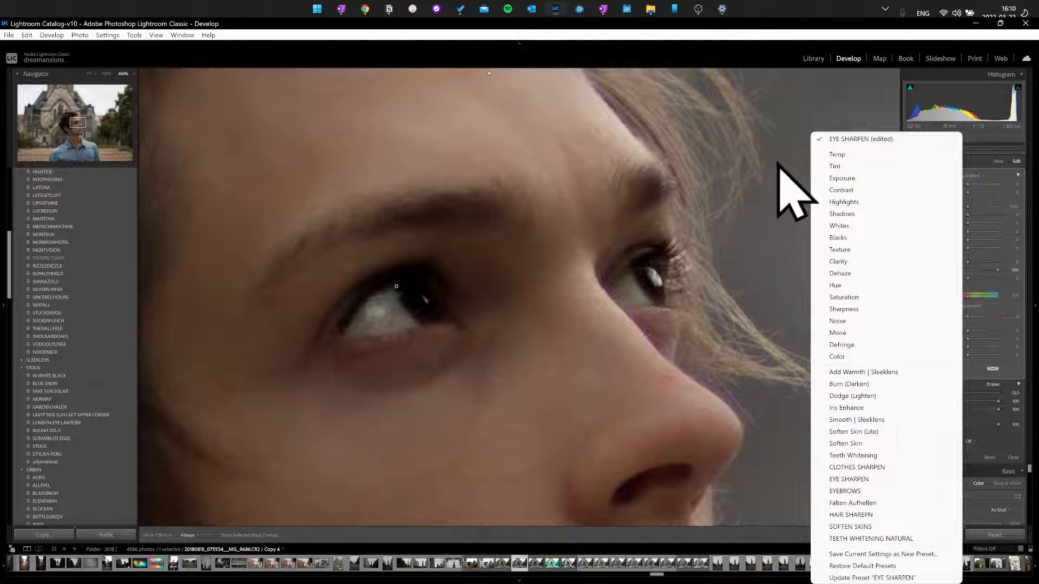
pyautogui.click(785, 113)
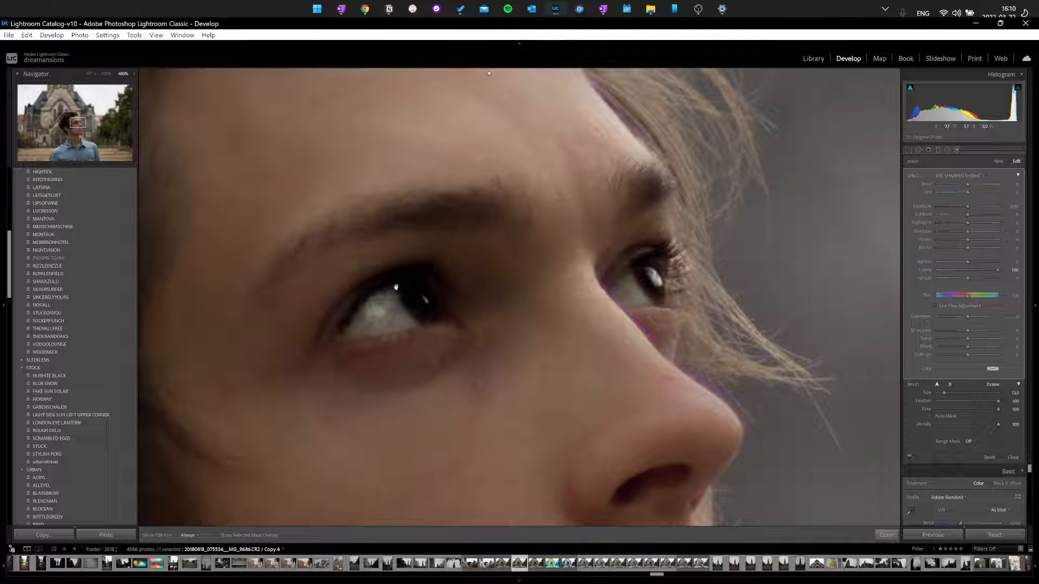
pyautogui.press('o')
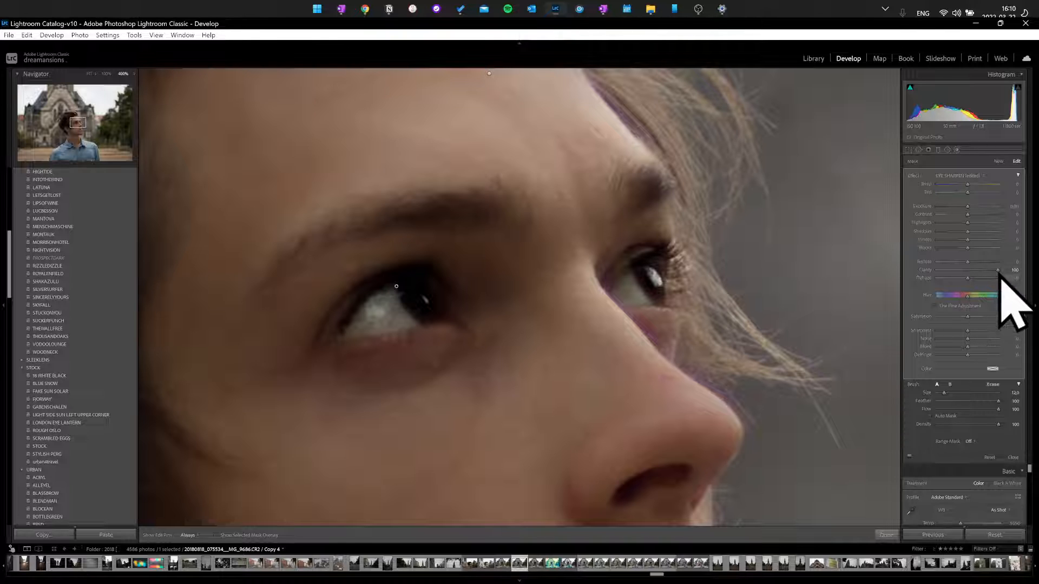
pyautogui.moveTo(997, 270); pyautogui.dragTo(972, 271)
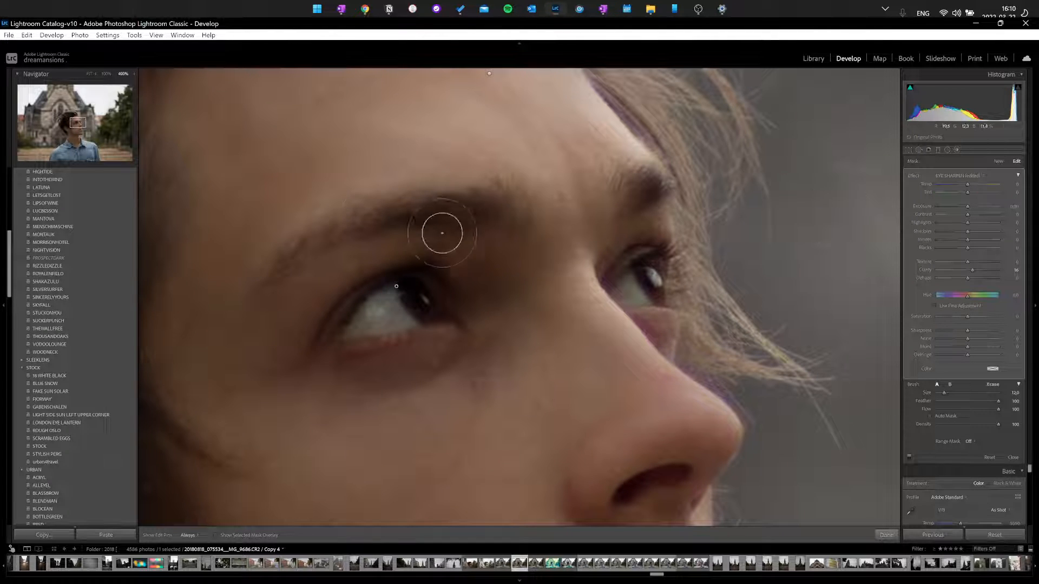
# Step: Paint over both eyebrows with the Adjustment Brush using the EYEBROWS effect and a brush size of 14
pyautogui.click(969, 176)
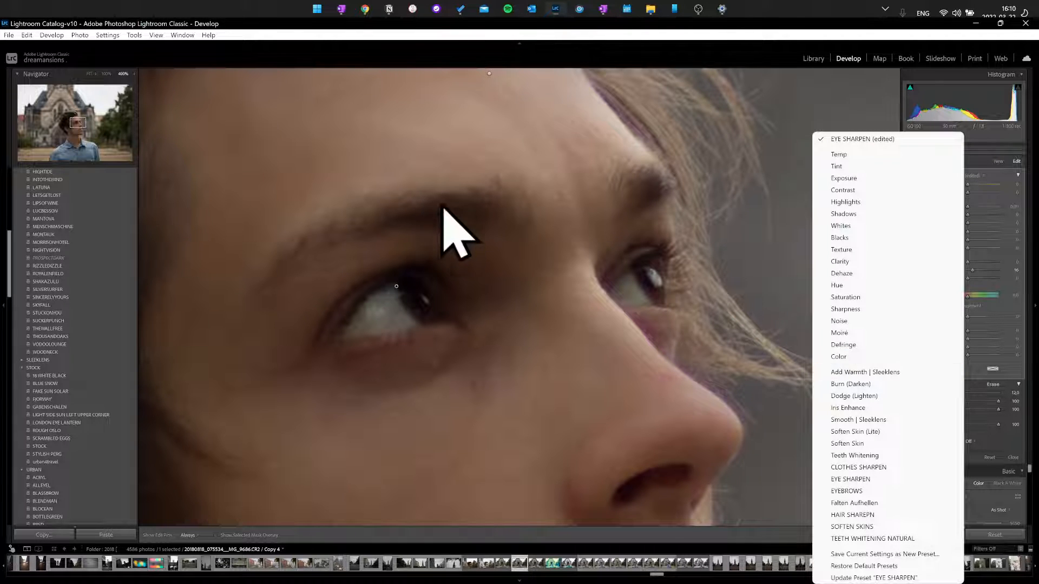
pyautogui.click(874, 491)
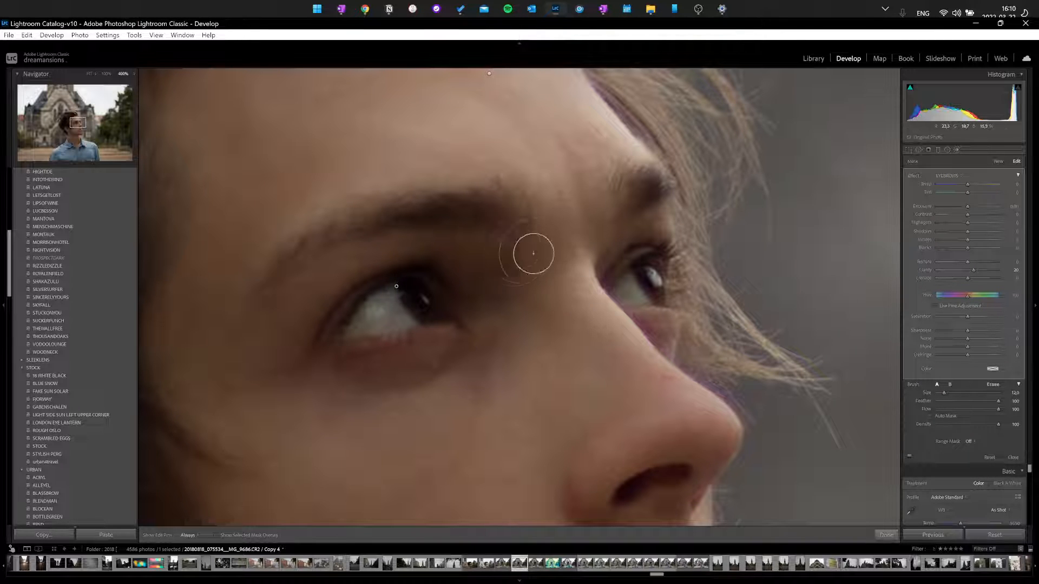
pyautogui.scroll(2, 498, 211)
pyautogui.press('h')
pyautogui.moveTo(433, 210)
pyautogui.mouseDown()
pyautogui.moveTo(326, 229)
pyautogui.moveTo(263, 256)
pyautogui.moveTo(295, 260)
pyautogui.mouseUp()
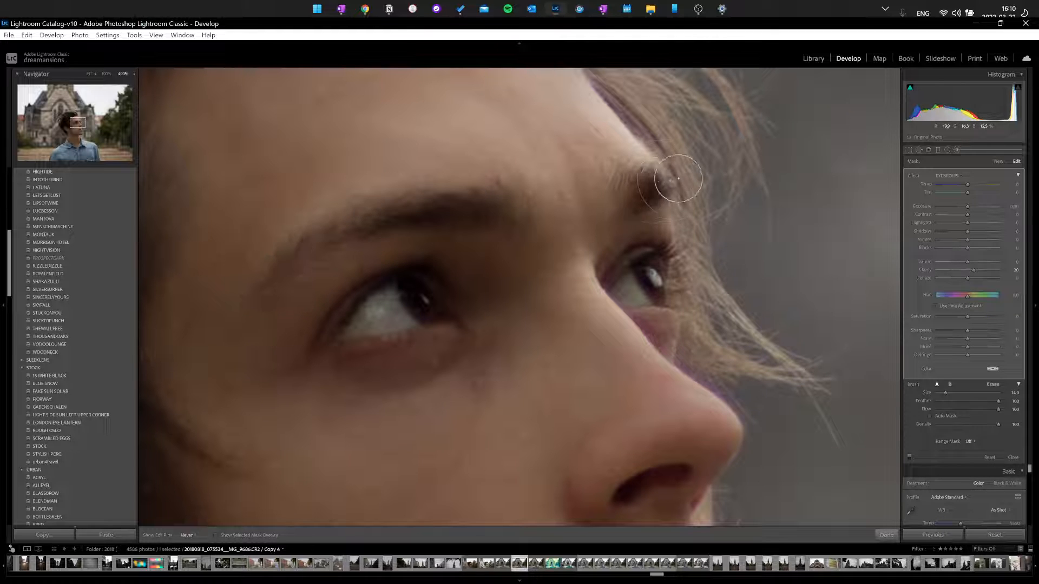
pyautogui.moveTo(678, 179); pyautogui.dragTo(655, 183)
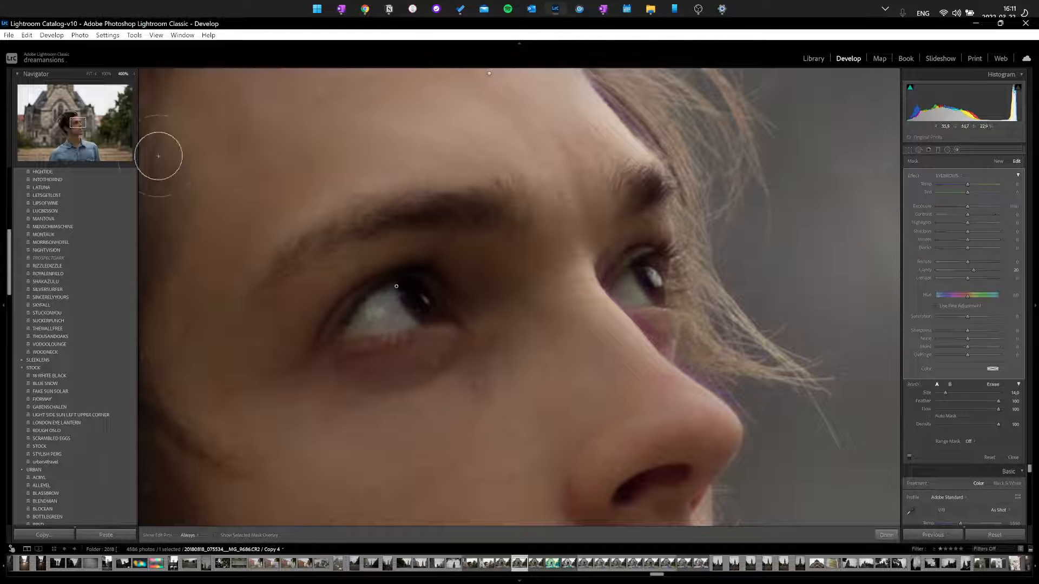
# Step: Paint over the hair at 100% magnification with the HAIR SHAREPN effect, adjusting the brush size along the way
pyautogui.click(106, 74)
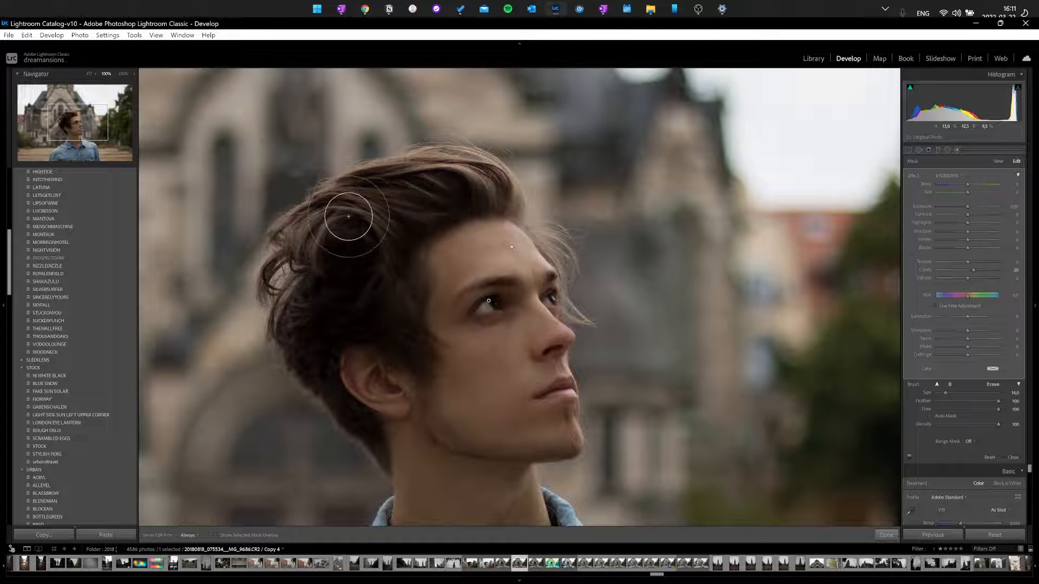
pyautogui.click(954, 179)
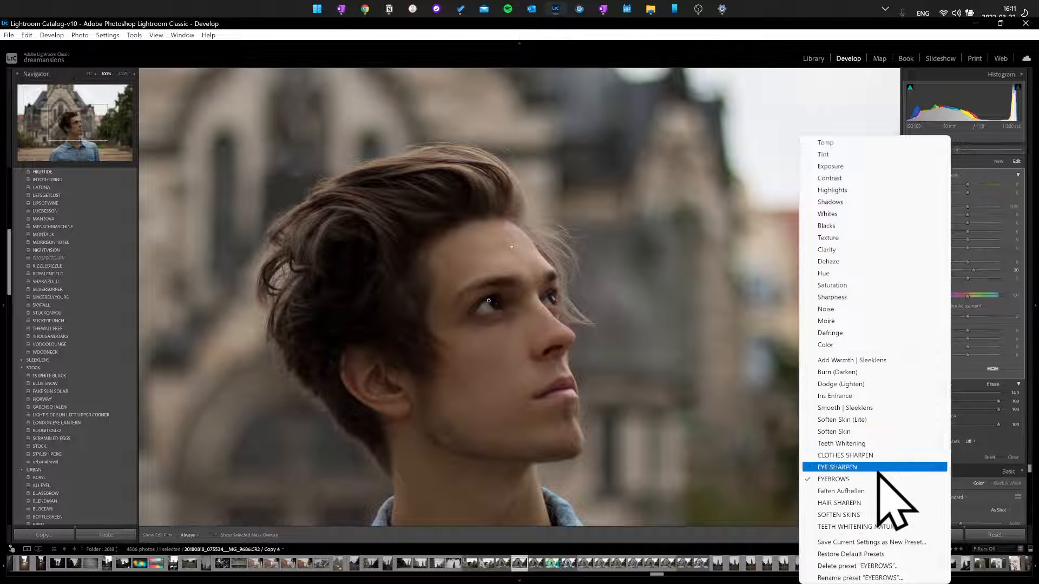
pyautogui.click(860, 503)
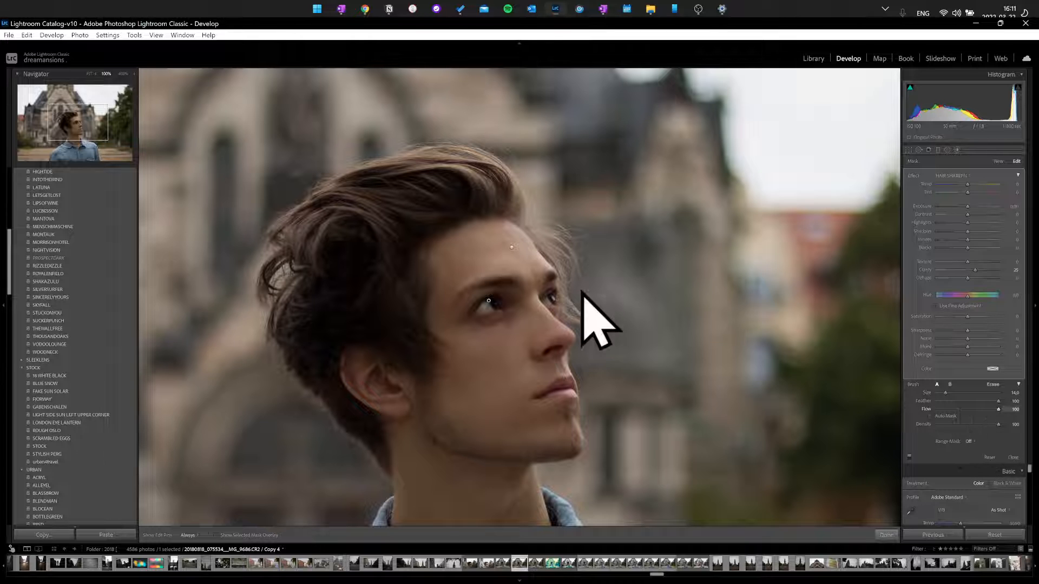
pyautogui.scroll(1, 412, 243)
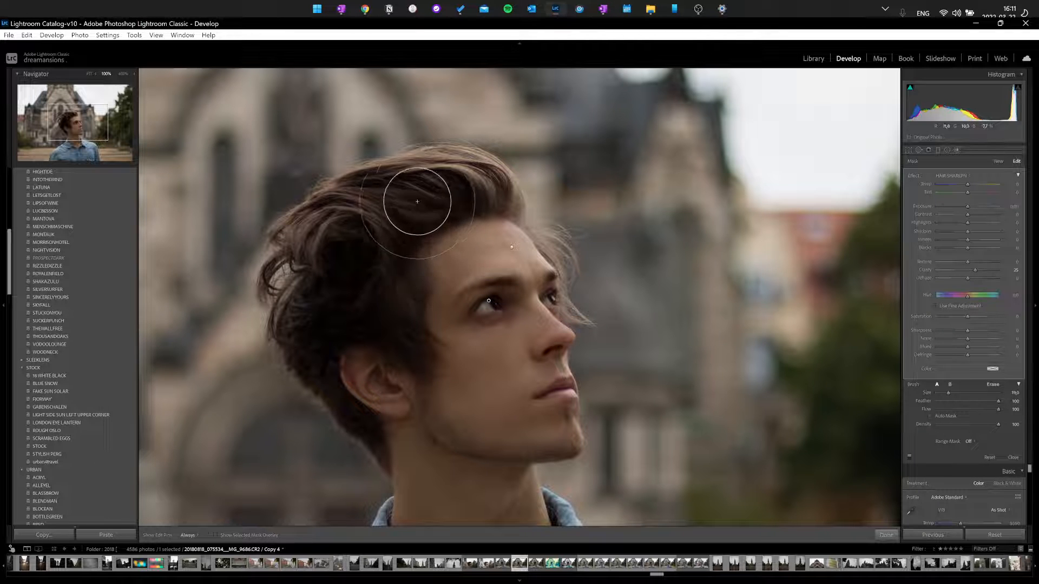
pyautogui.press('h')
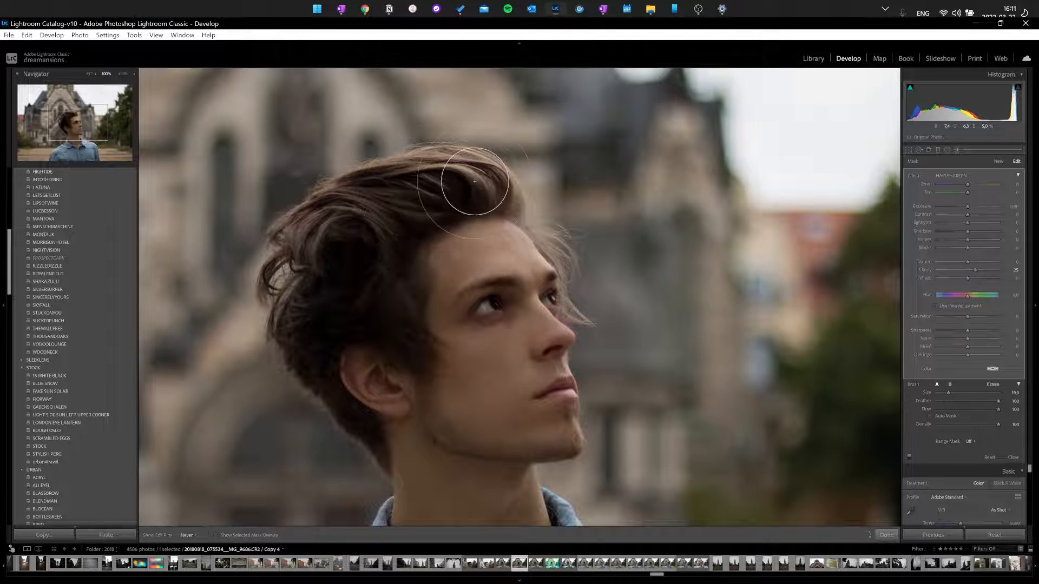
pyautogui.moveTo(475, 181)
pyautogui.mouseDown()
pyautogui.moveTo(400, 194)
pyautogui.moveTo(348, 226)
pyautogui.moveTo(299, 306)
pyautogui.moveTo(301, 363)
pyautogui.moveTo(314, 317)
pyautogui.moveTo(346, 283)
pyautogui.moveTo(385, 322)
pyautogui.mouseUp()
pyautogui.scroll(-3, 328, 417)
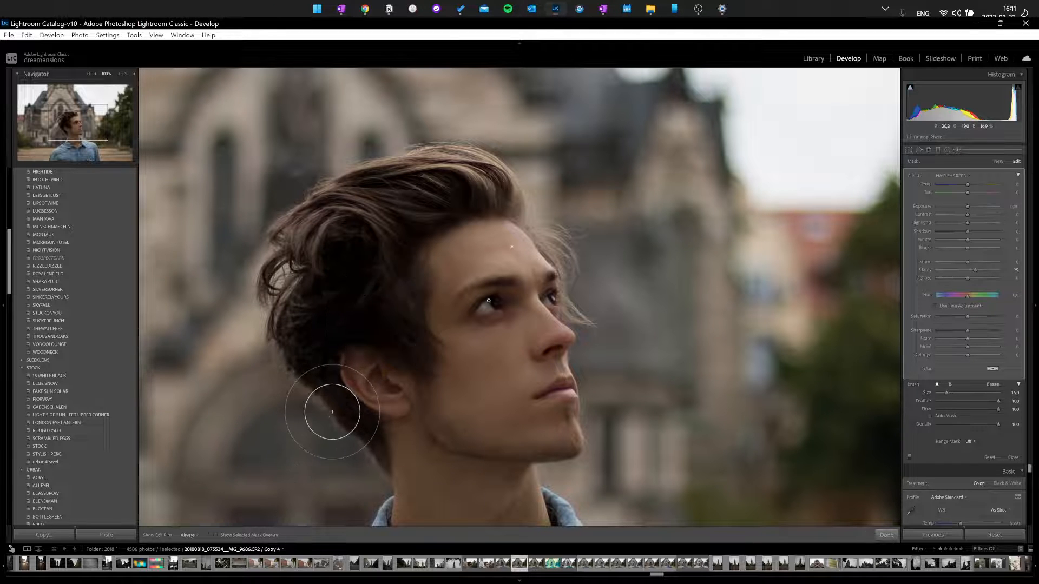
pyautogui.scroll(-2, 331, 415)
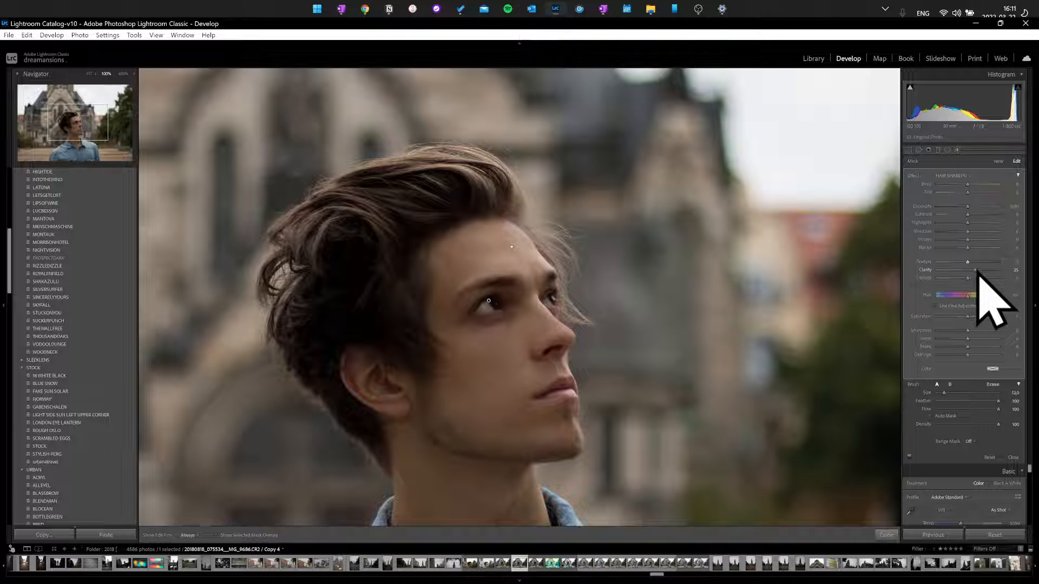
# Step: Compare high and low Clarity on the mask covering the hair and eyes, and settle on 100
pyautogui.moveTo(975, 270); pyautogui.dragTo(998, 295)
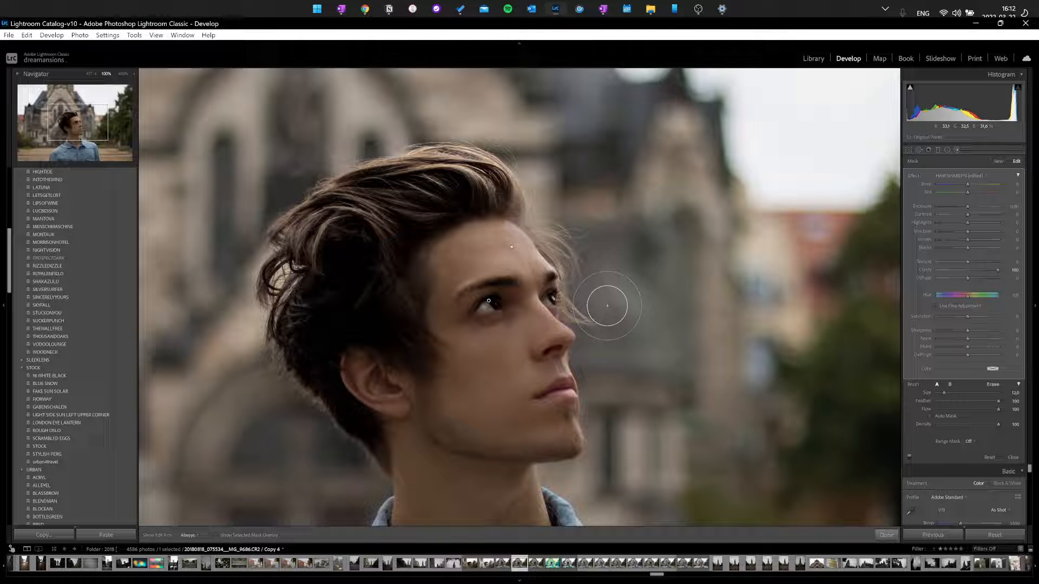
pyautogui.click(977, 270)
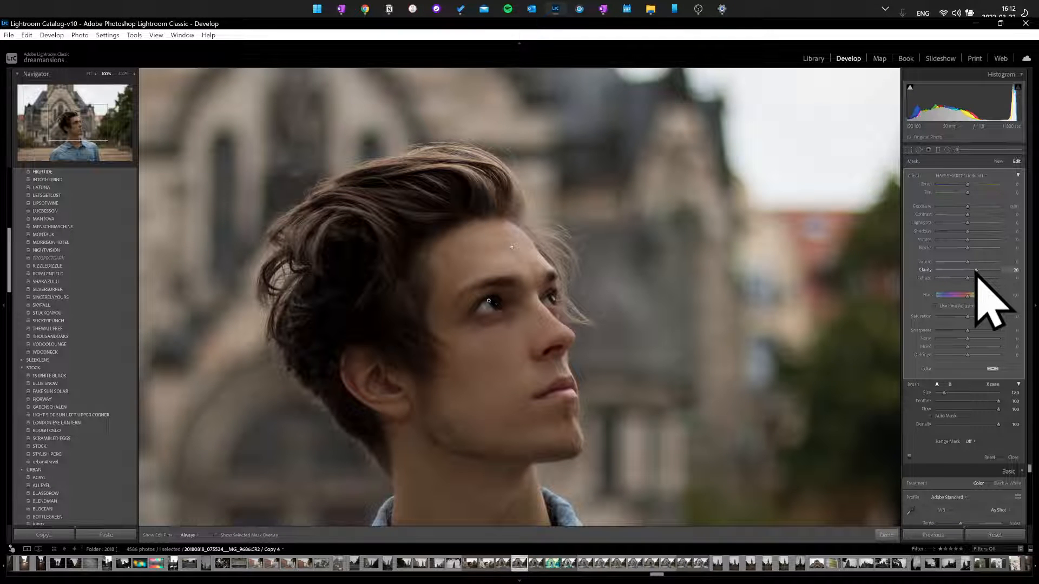
pyautogui.moveTo(977, 270); pyautogui.dragTo(1011, 272)
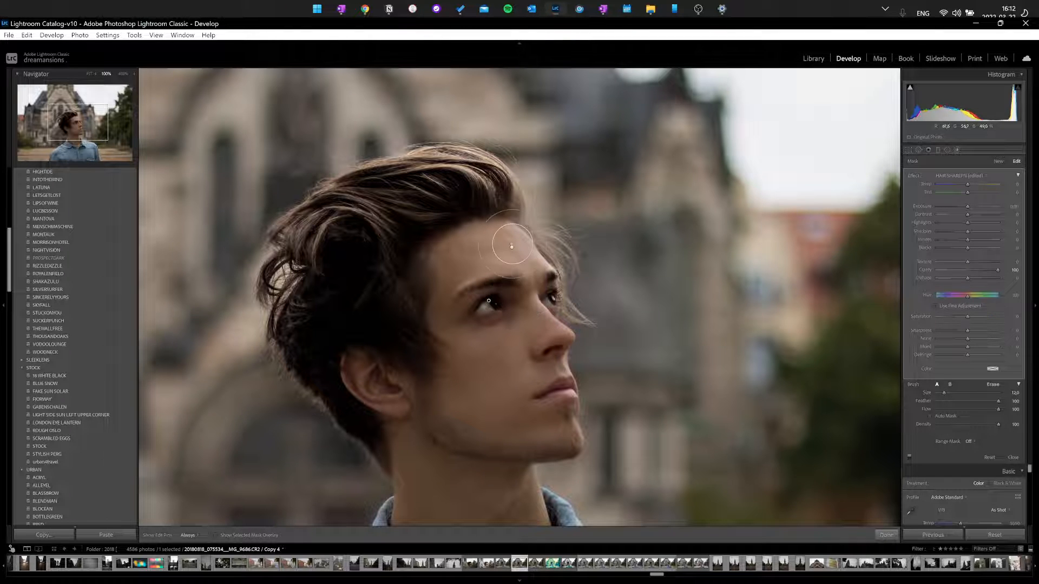
# Step: Select the skin mask by its forehead pin, check its overlay, and apply the HAIR SHAREPN effect to it
pyautogui.click(512, 247)
pyautogui.press('o')
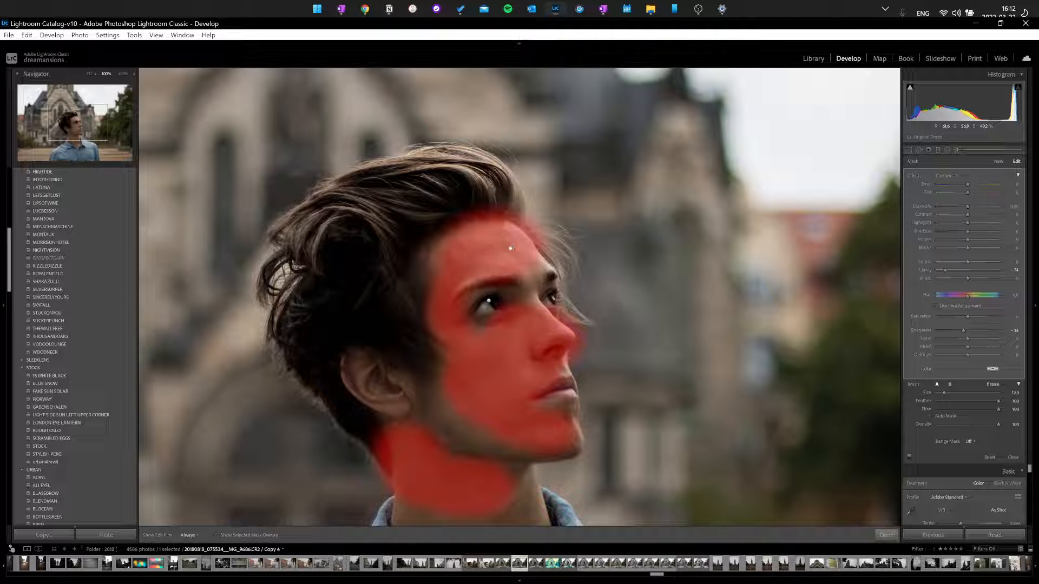
pyautogui.click(951, 176)
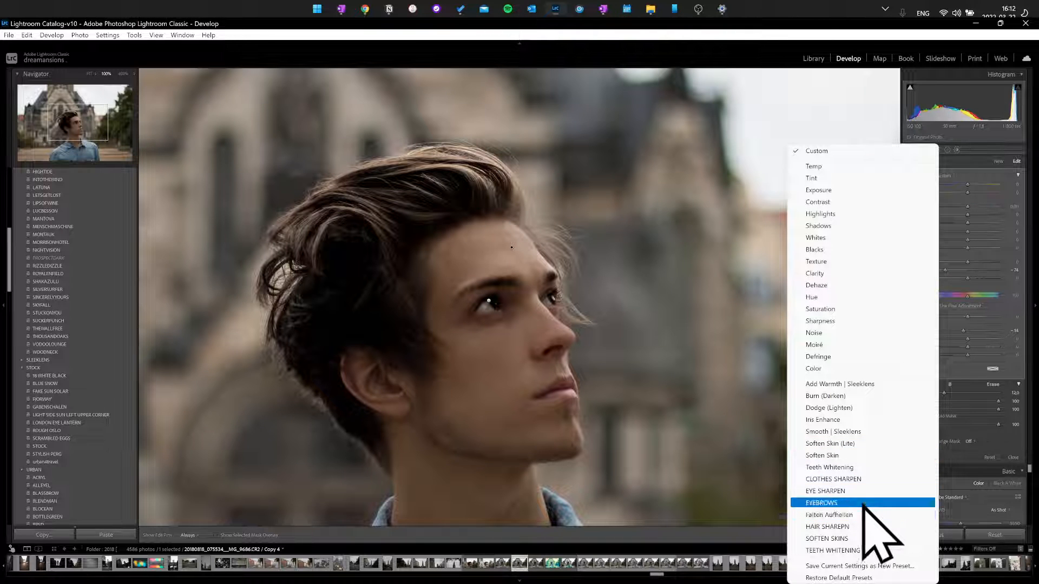
pyautogui.click(436, 241)
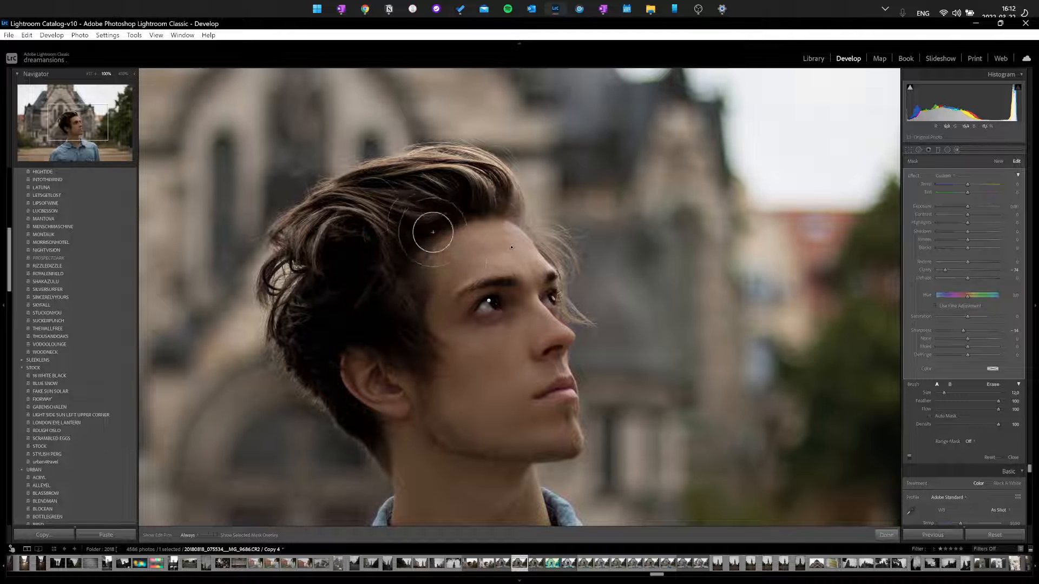
pyautogui.click(948, 180)
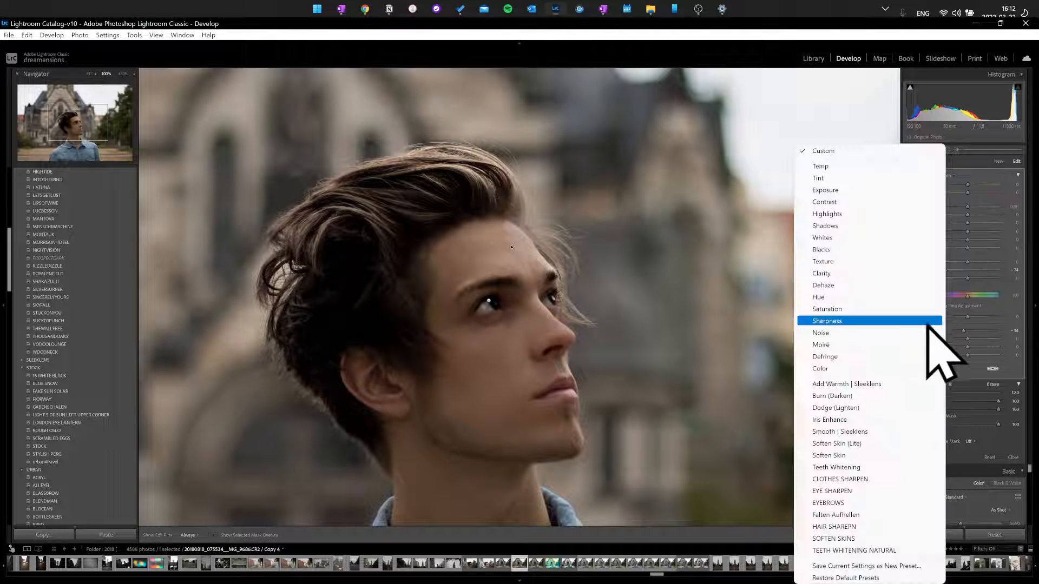
pyautogui.click(863, 528)
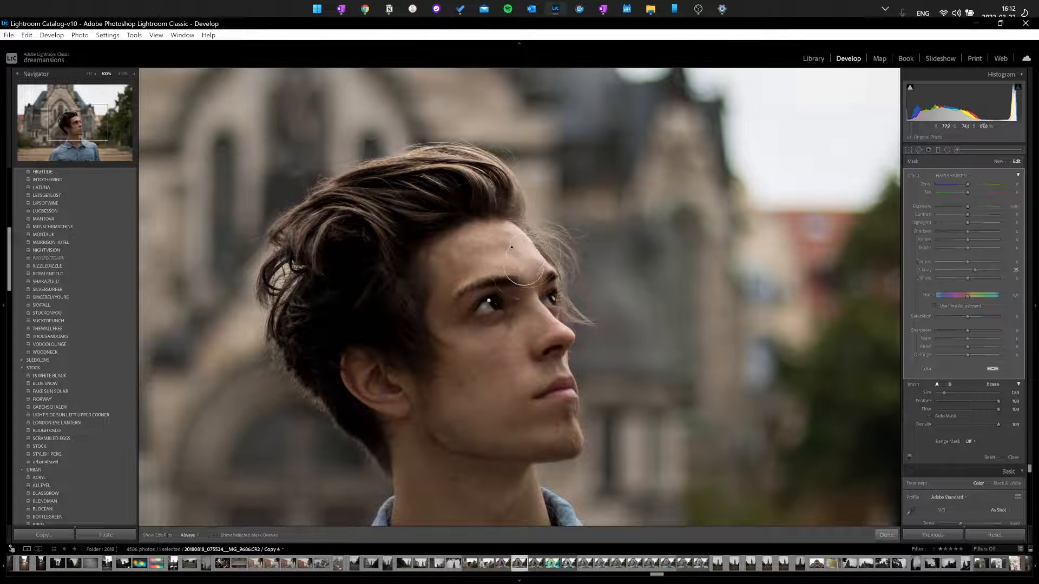
# Step: Lower the skin mask's Clarity to about -10
pyautogui.moveTo(512, 248)
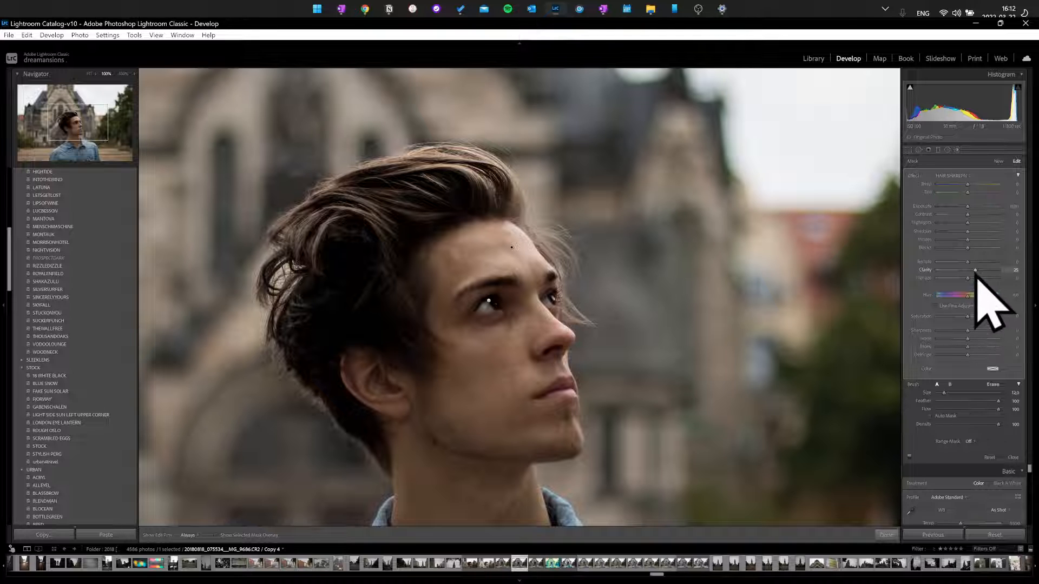
pyautogui.moveTo(975, 270); pyautogui.dragTo(956, 275)
pyautogui.moveTo(945, 277); pyautogui.dragTo(962, 277)
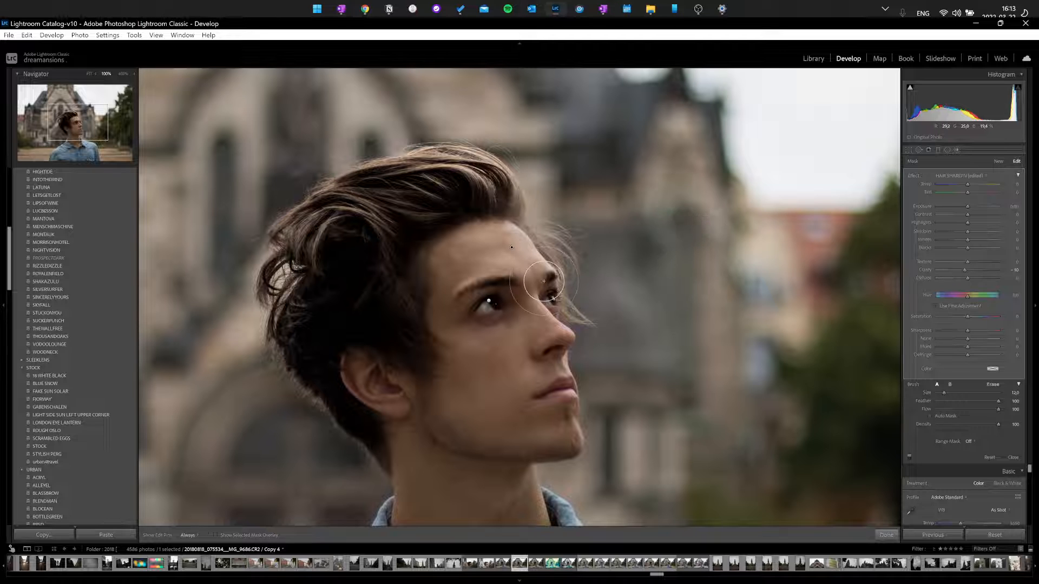
# Step: Brush the denim shirt as a new mask with the EYE SHARPEN effect at size 14, and set its Clarity to about 43
pyautogui.press('Return')
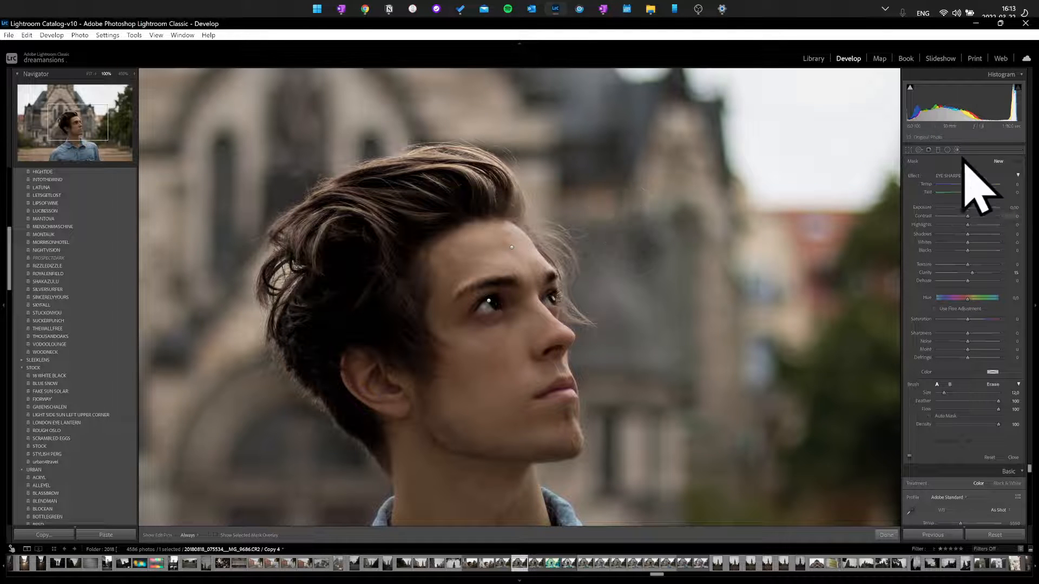
pyautogui.click(951, 176)
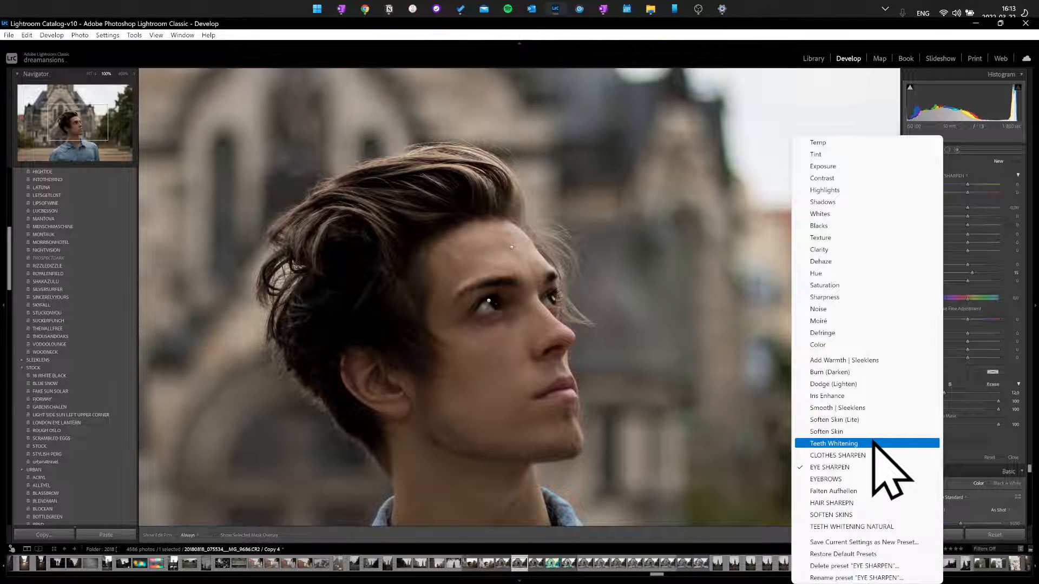
pyautogui.click(857, 479)
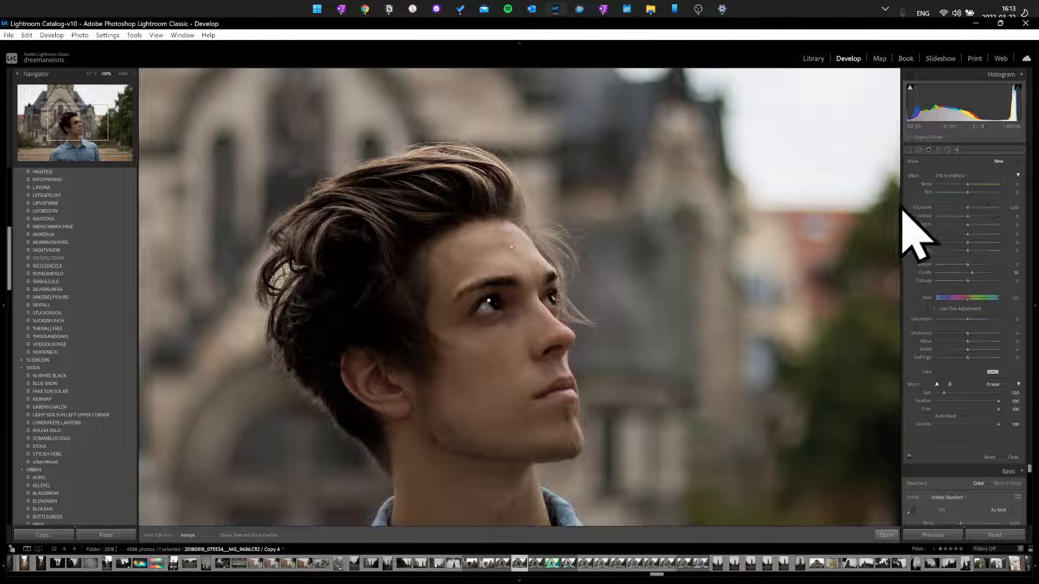
pyautogui.scroll(-1, 492, 232)
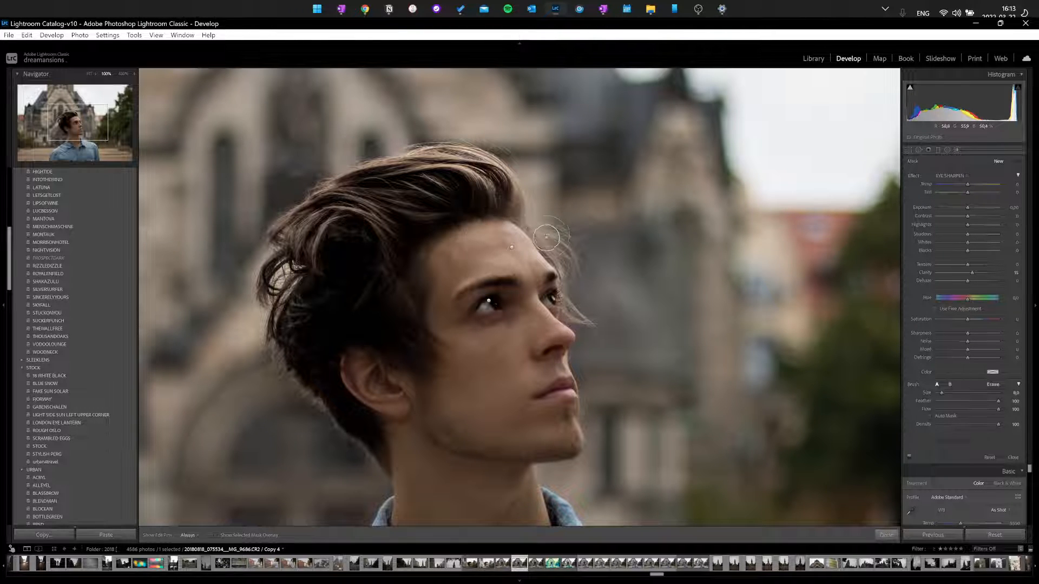
pyautogui.click(124, 73)
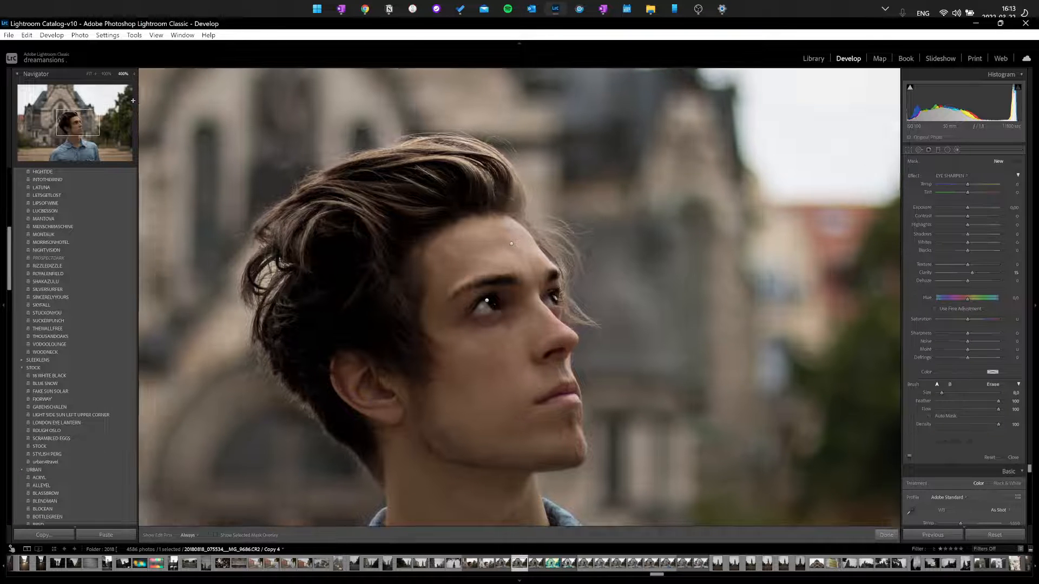
pyautogui.click(96, 75)
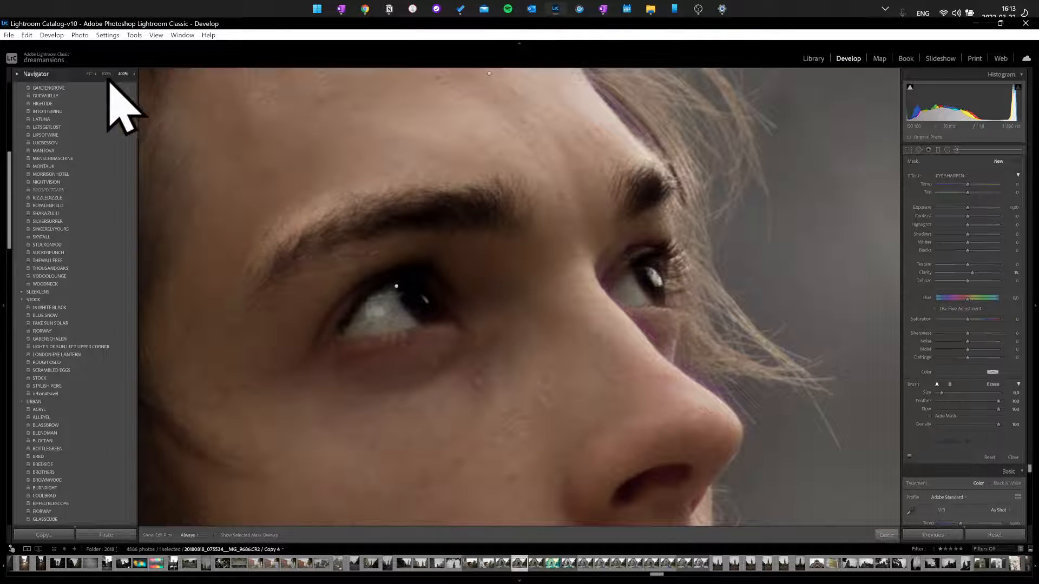
pyautogui.click(90, 74)
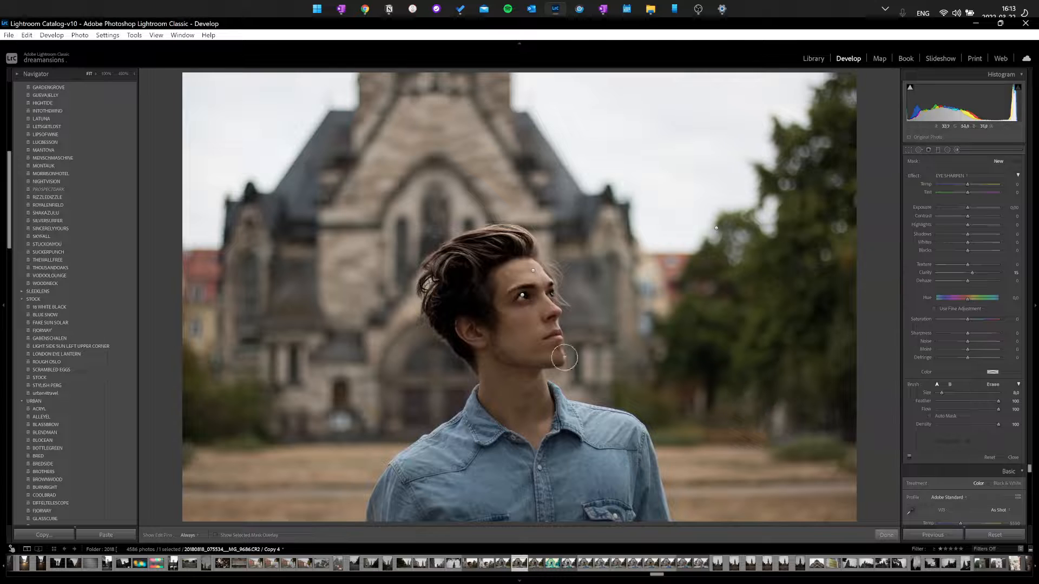
pyautogui.scroll(4, 471, 474)
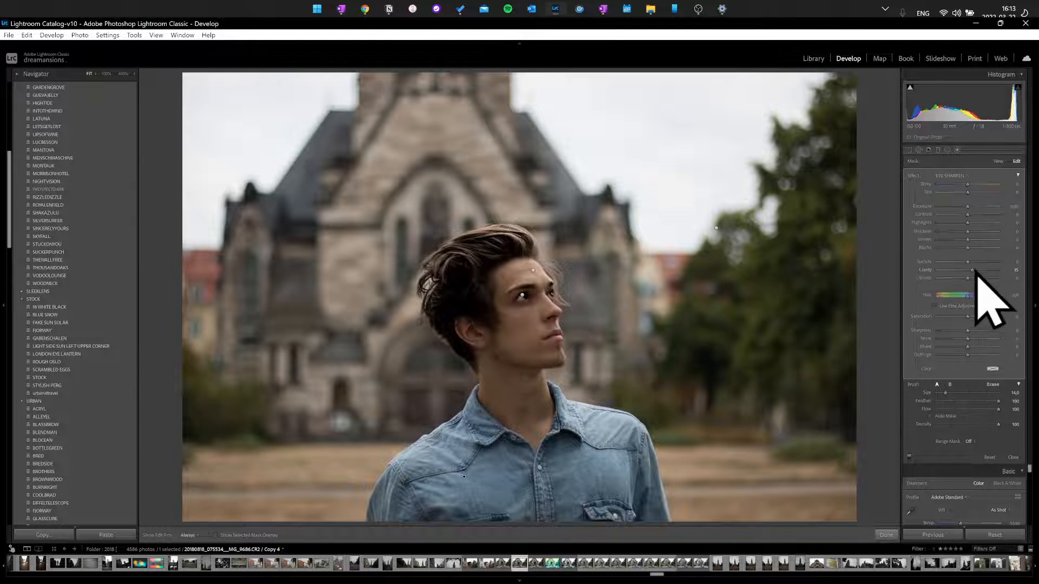
pyautogui.moveTo(972, 270); pyautogui.dragTo(1036, 303)
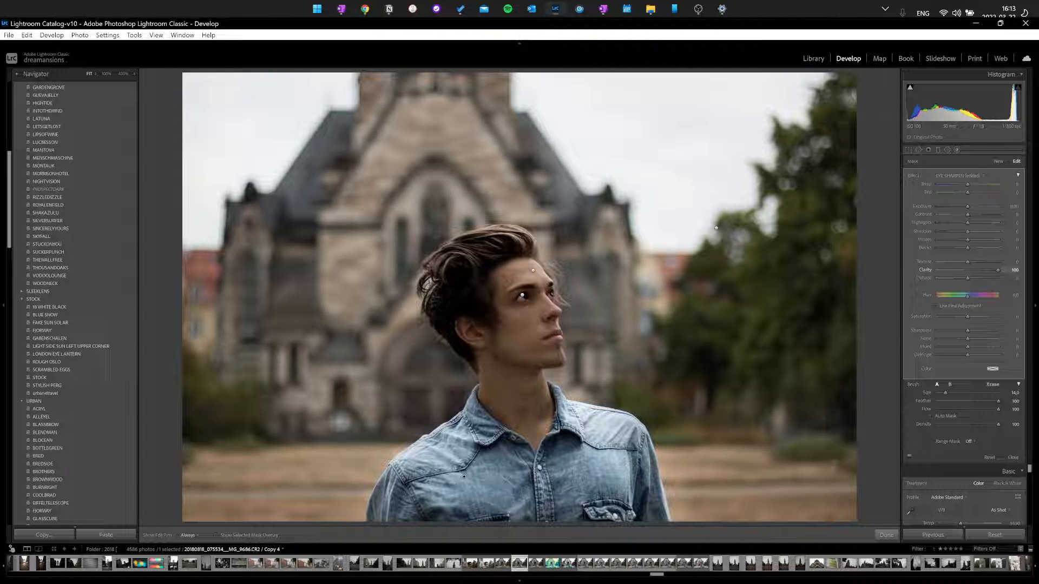
pyautogui.moveTo(1037, 303); pyautogui.dragTo(981, 279)
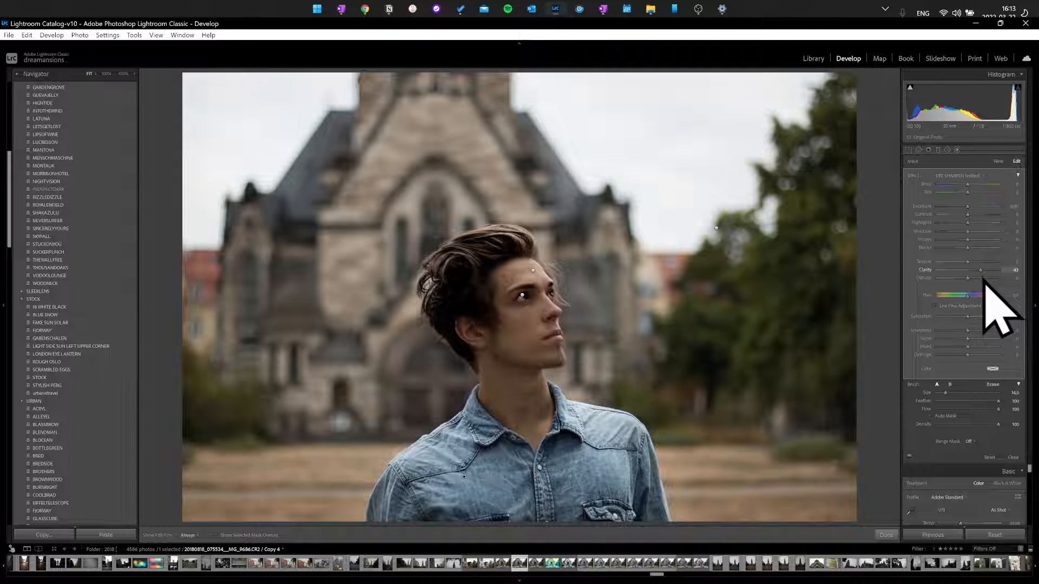
# Step: Create another virtual copy of the retouched portrait for trying out colour presets
pyautogui.rightClick(445, 218)
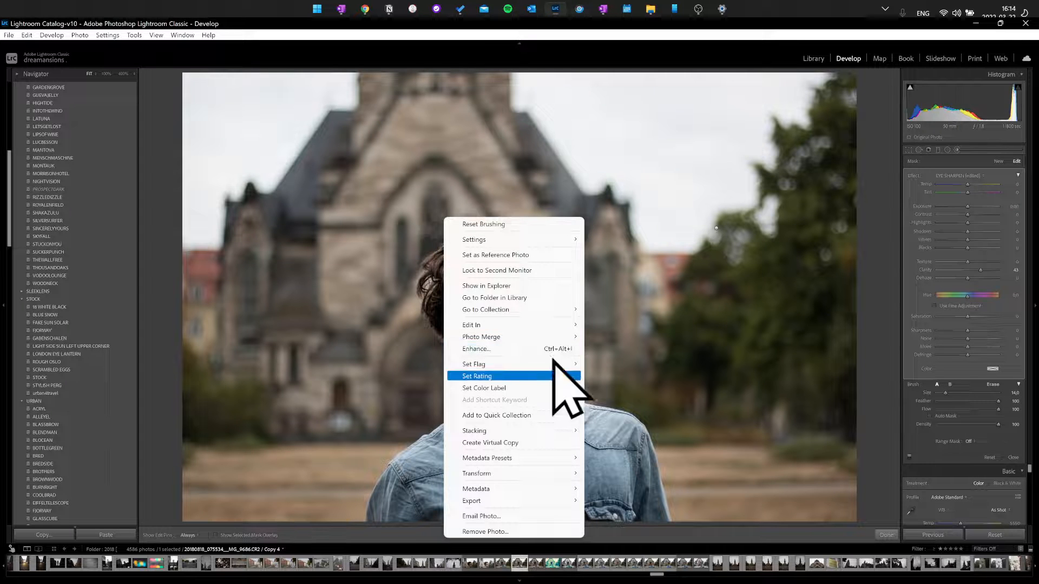
pyautogui.click(557, 441)
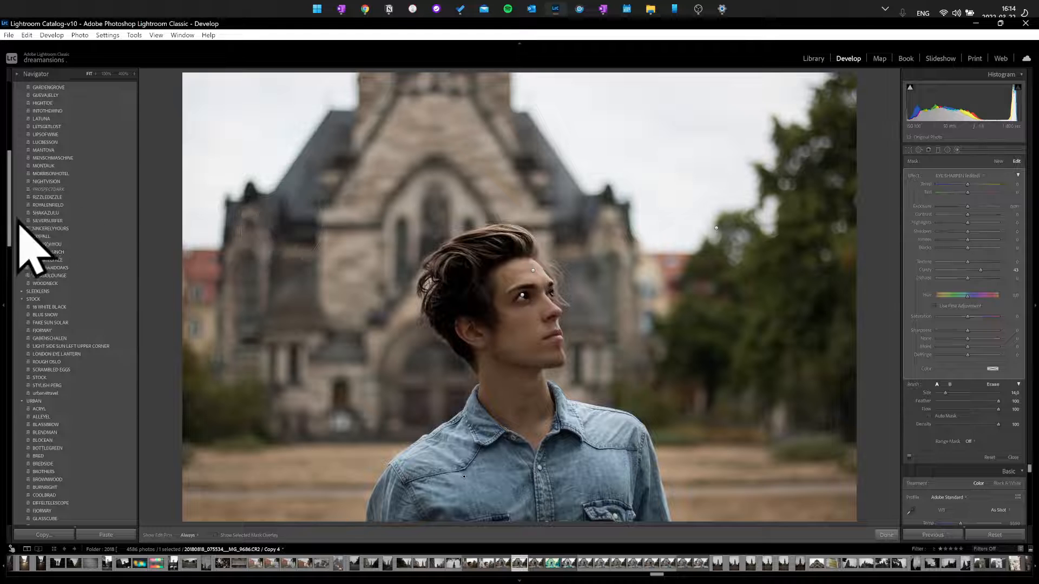
pyautogui.scroll(5, 34, 209)
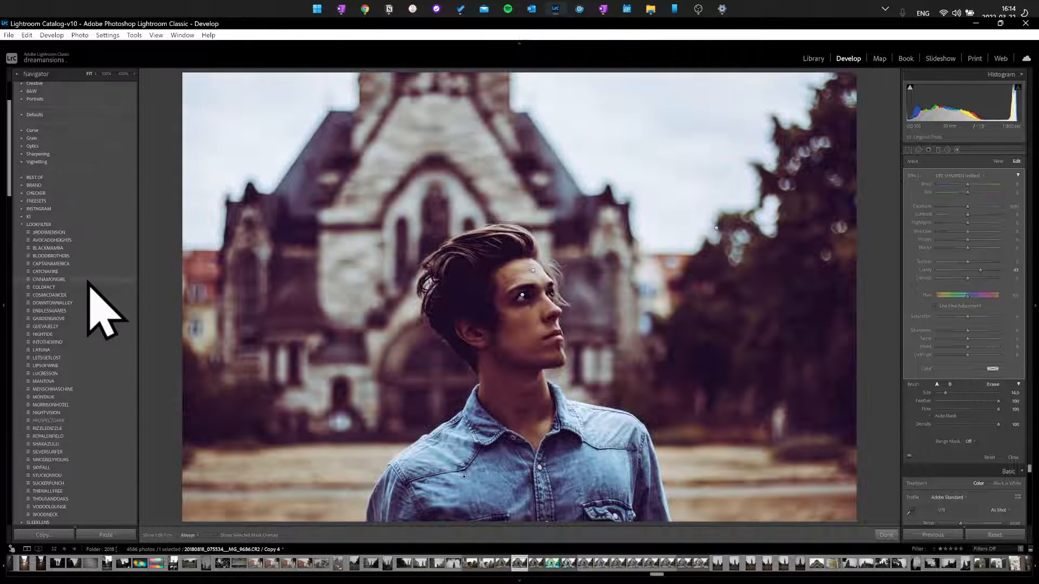
pyautogui.hotkey('ctrl', "'")
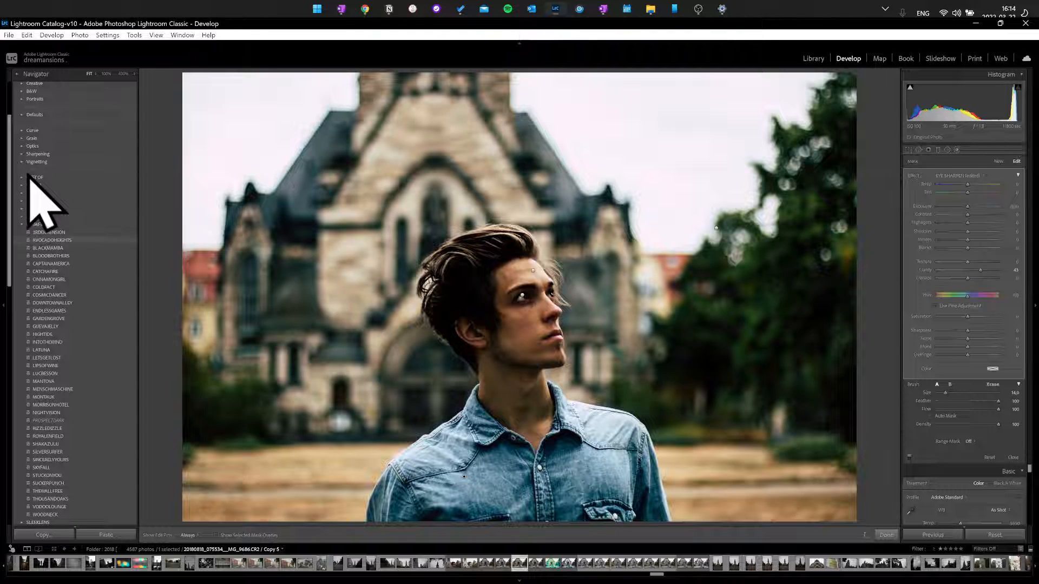
# Step: Preview the presets down to the end of the URBAN group, apply VIRTUALADVERT, and compare the photo before and after
pyautogui.scroll(-3, 64, 286)
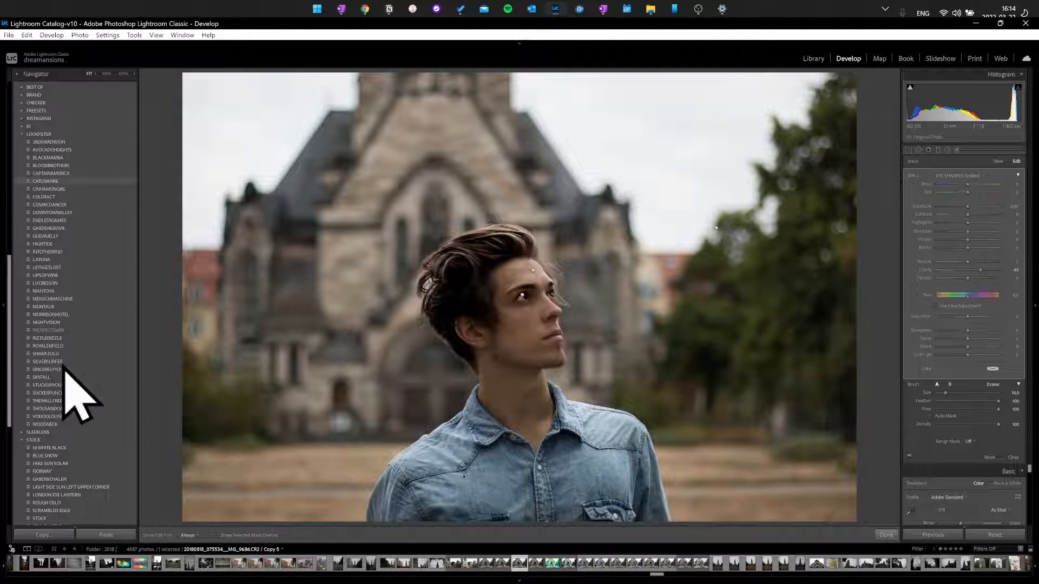
pyautogui.scroll(-10, 65, 369)
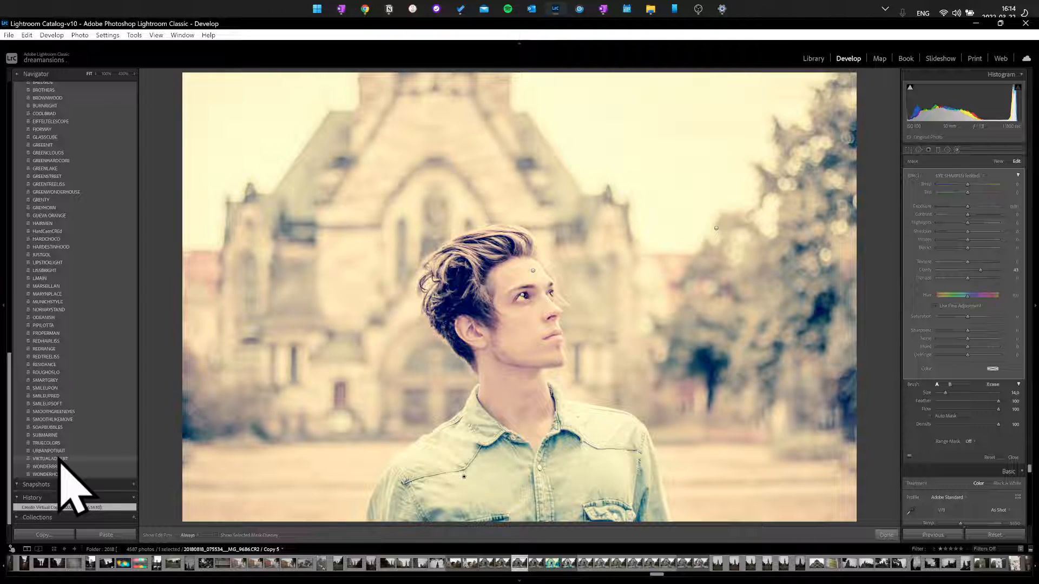
pyautogui.click(61, 460)
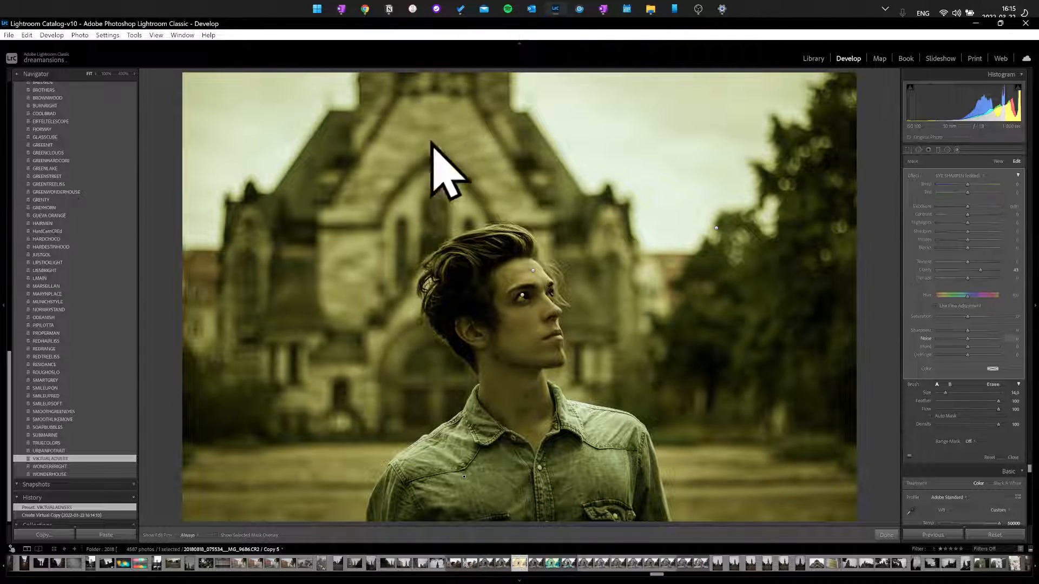
pyautogui.press('\\')
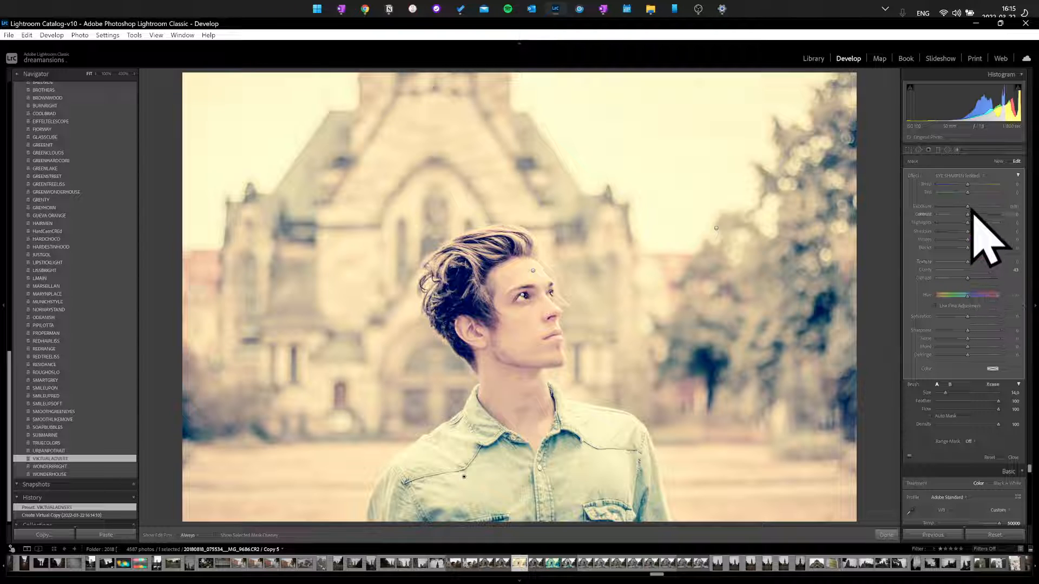
# Step: Lower the shirt mask's Exposure to about -0.14, then deselect the mask and close the Adjustment Brush
pyautogui.moveTo(972, 209)
pyautogui.mouseDown()
pyautogui.moveTo(945, 211)
pyautogui.moveTo(966, 210)
pyautogui.mouseUp()
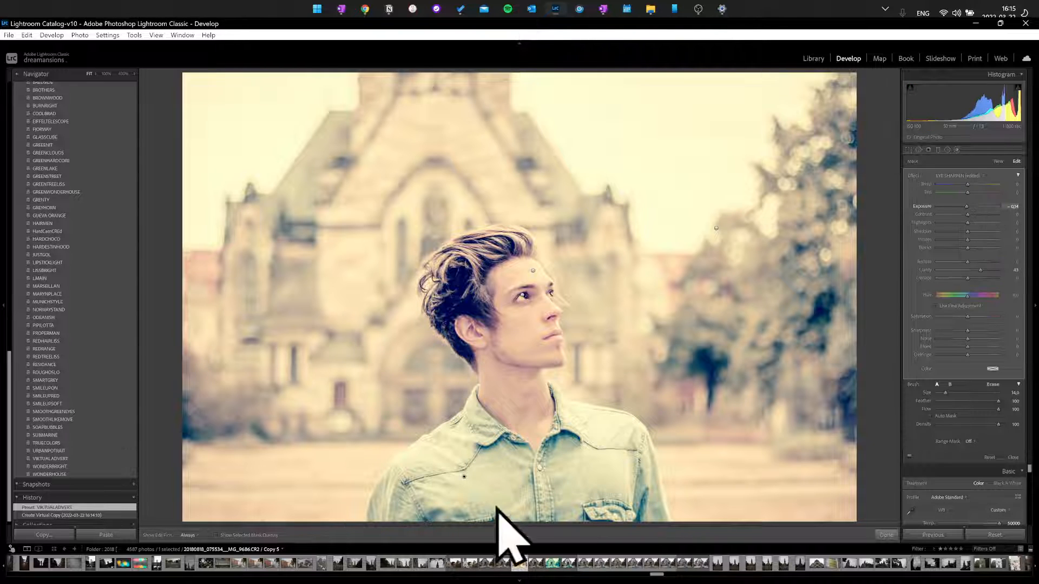
pyautogui.click(463, 477)
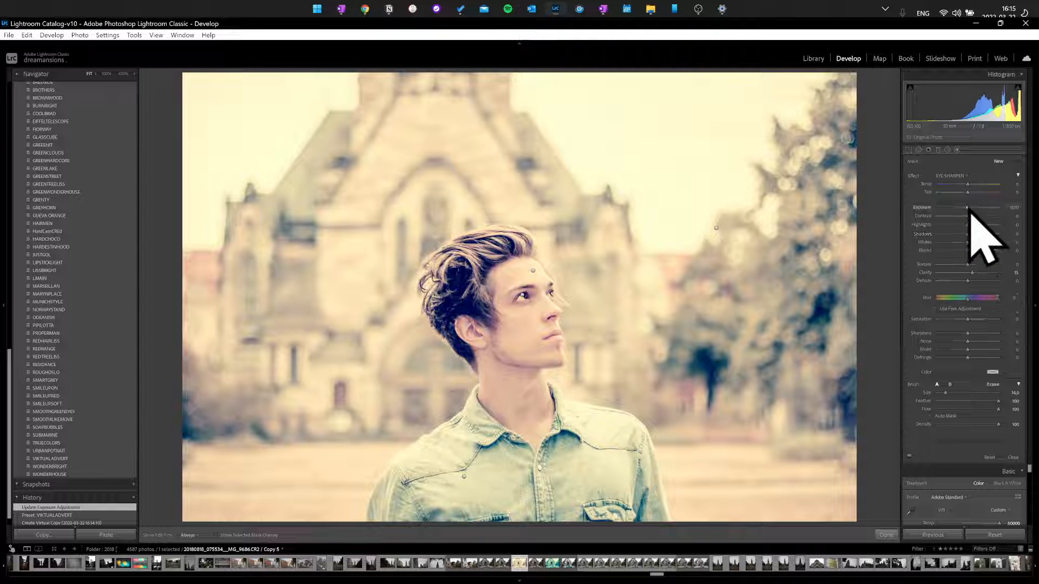
pyautogui.moveTo(968, 208); pyautogui.dragTo(947, 214)
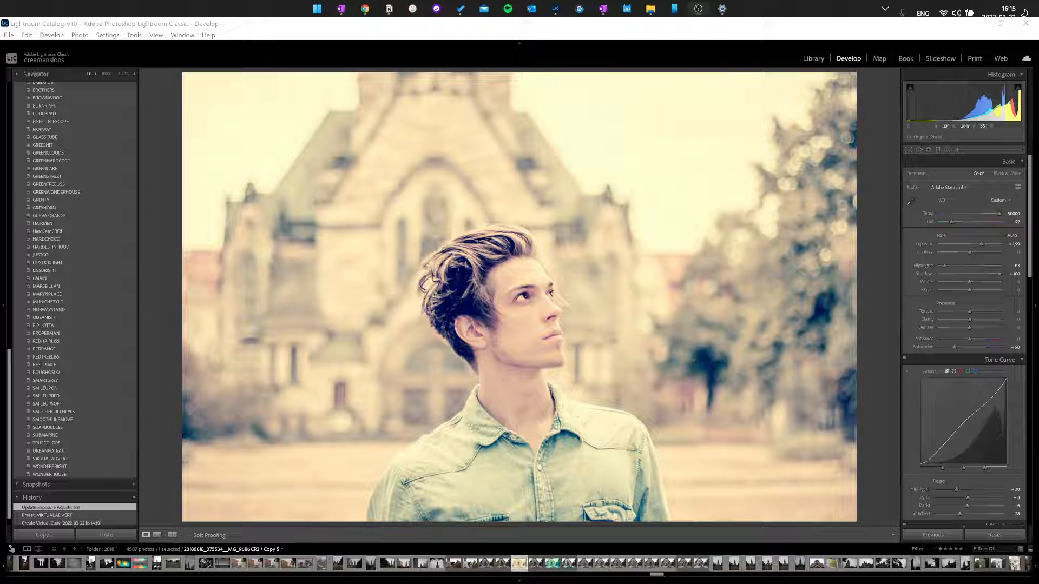
# Step: Lower the whole photo's Exposure to -0.25
pyautogui.click(981, 245)
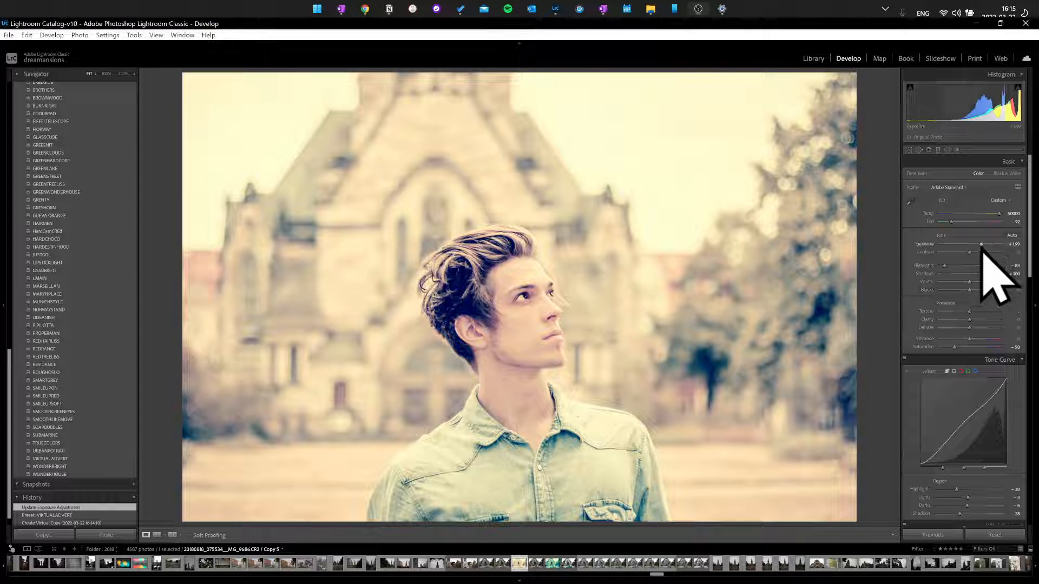
pyautogui.moveTo(982, 246)
pyautogui.mouseDown()
pyautogui.moveTo(959, 247)
pyautogui.moveTo(985, 256)
pyautogui.moveTo(970, 258)
pyautogui.mouseUp()
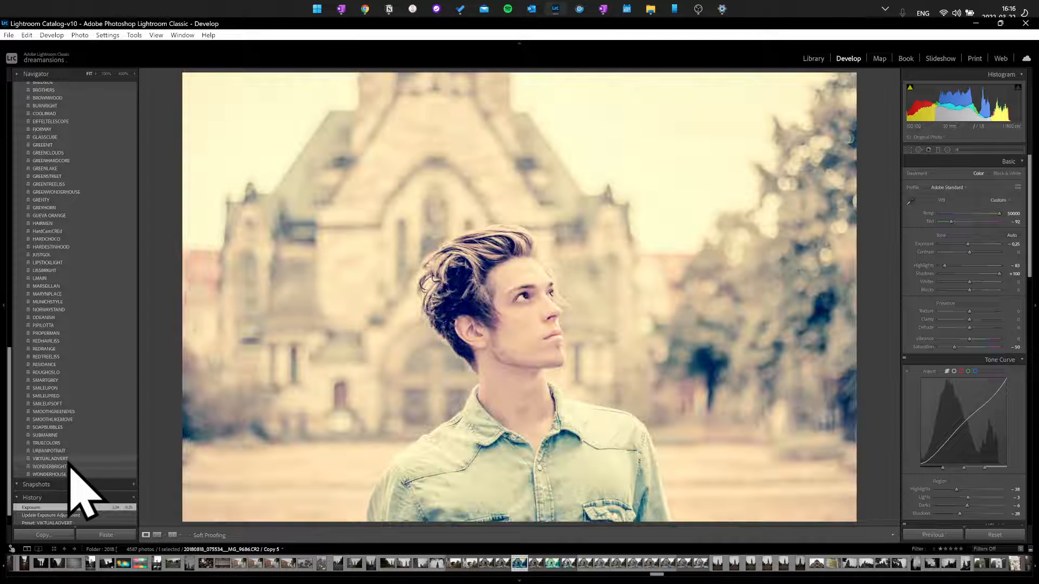
# Step: Reapply the VIRTUALADVERT preset, set the overall Exposure to -0.06, and compare the photo before and after
pyautogui.click(69, 460)
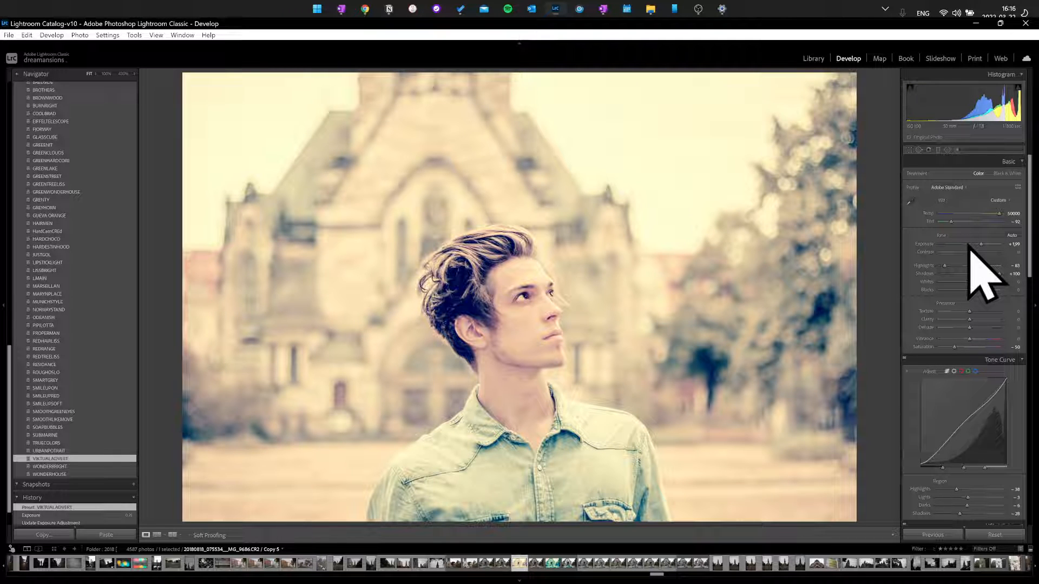
pyautogui.moveTo(981, 245); pyautogui.dragTo(968, 245)
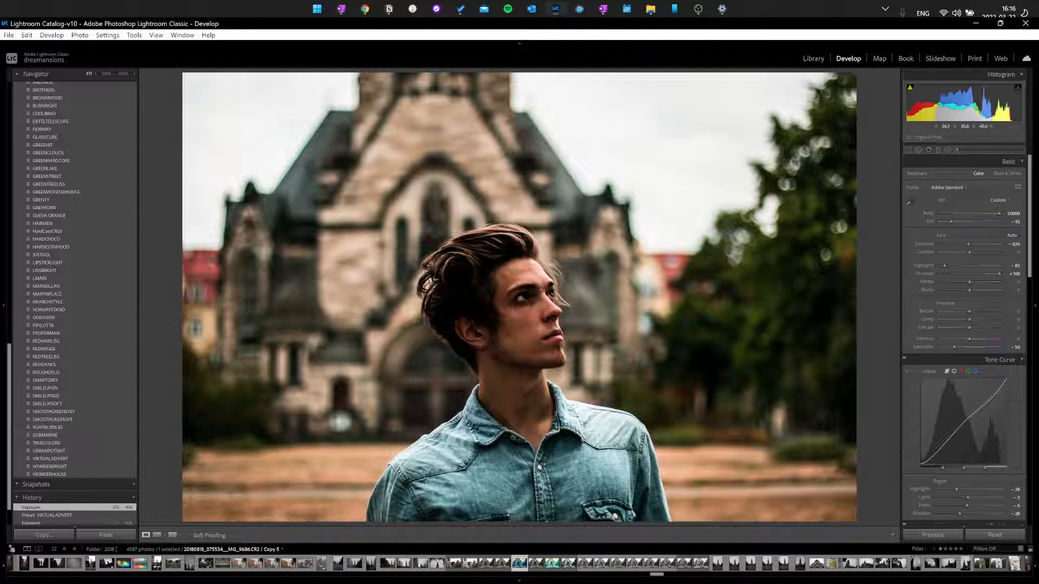
pyautogui.press('\\')
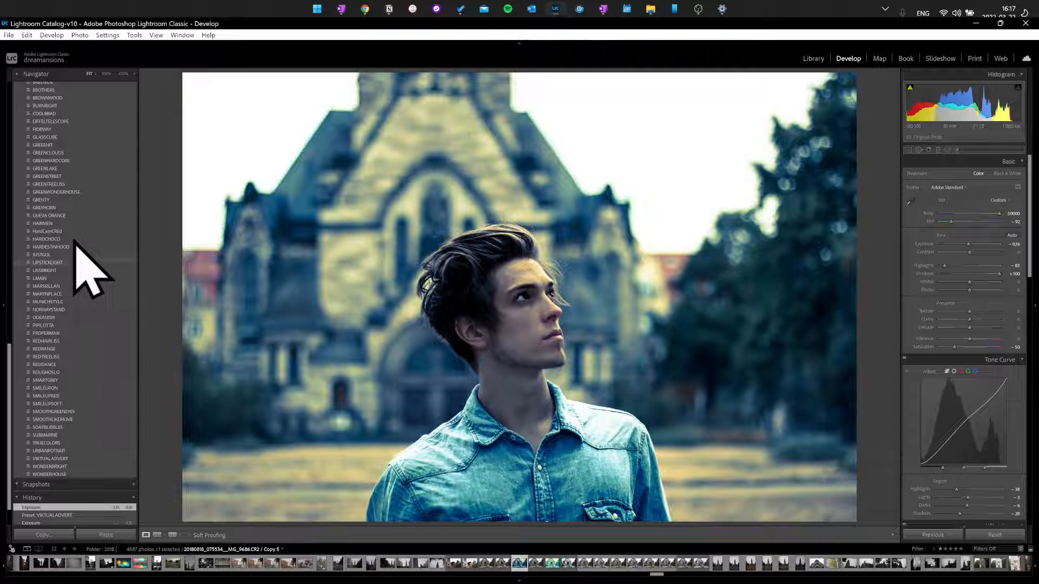
# Step: Apply the GREENLAKE preset from the URBAN group, and set Temp to about 3991 and Tint to +14
pyautogui.scroll(3, 67, 271)
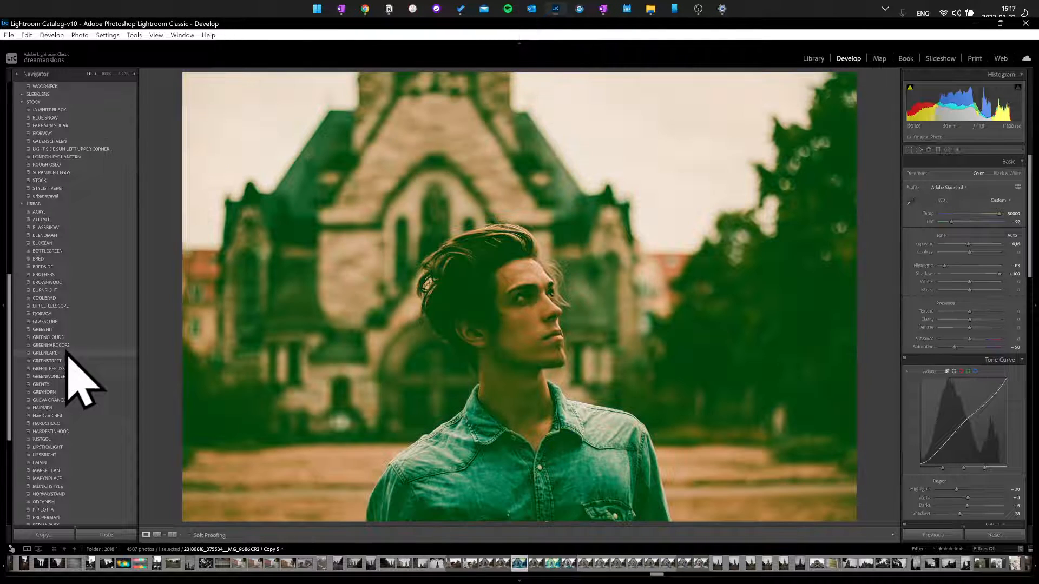
pyautogui.click(66, 353)
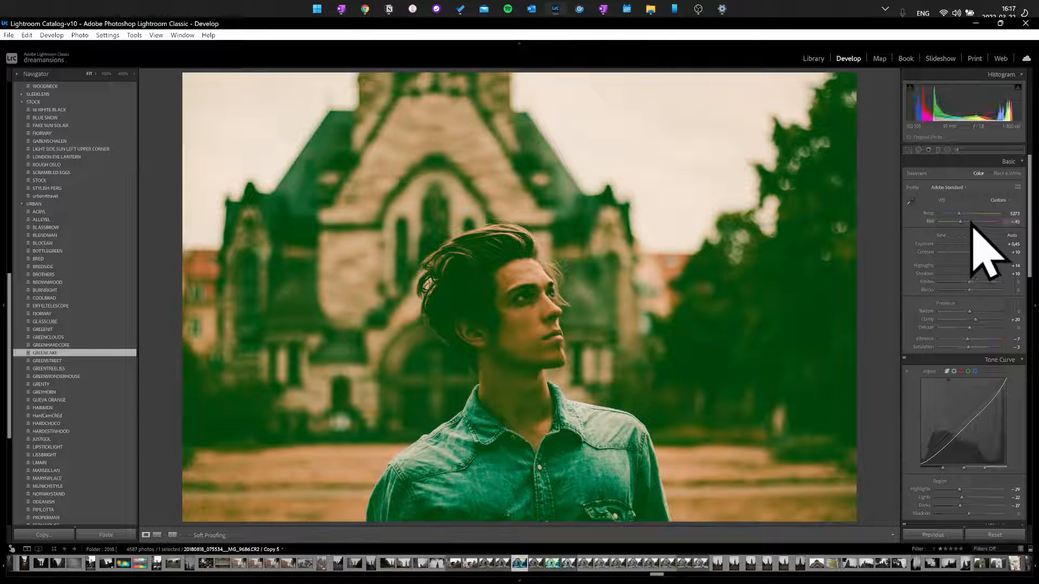
pyautogui.moveTo(962, 222)
pyautogui.mouseDown()
pyautogui.moveTo(943, 232)
pyautogui.moveTo(982, 227)
pyautogui.moveTo(962, 219)
pyautogui.moveTo(988, 222)
pyautogui.moveTo(953, 218)
pyautogui.mouseUp()
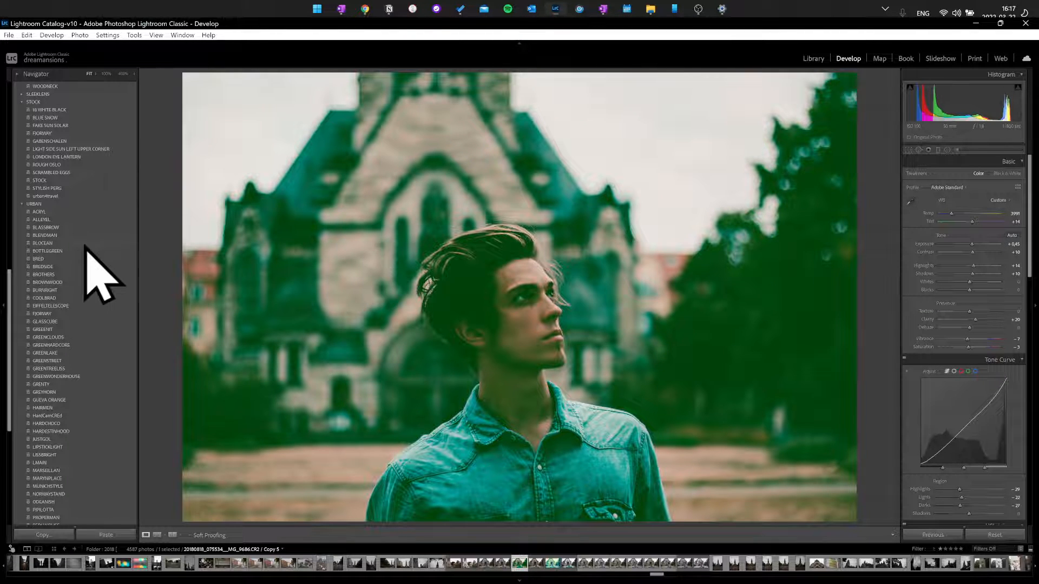
# Step: Expand the CHECKER and BRAND preset groups, preview their looks, and apply the SAM KOLDER ADAPTED preset
pyautogui.scroll(5, 63, 249)
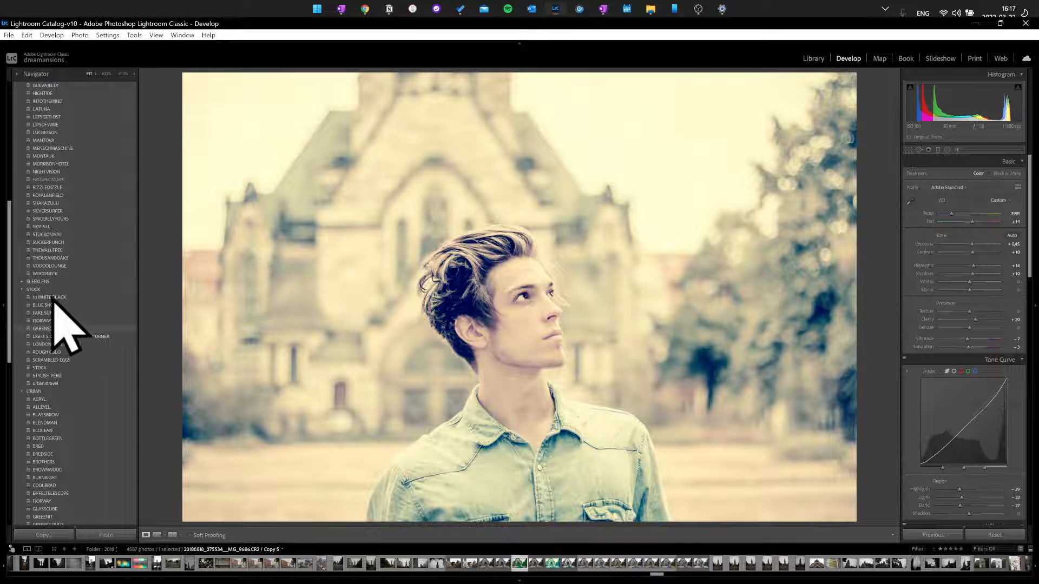
pyautogui.scroll(5, 32, 300)
pyautogui.scroll(10, 24, 308)
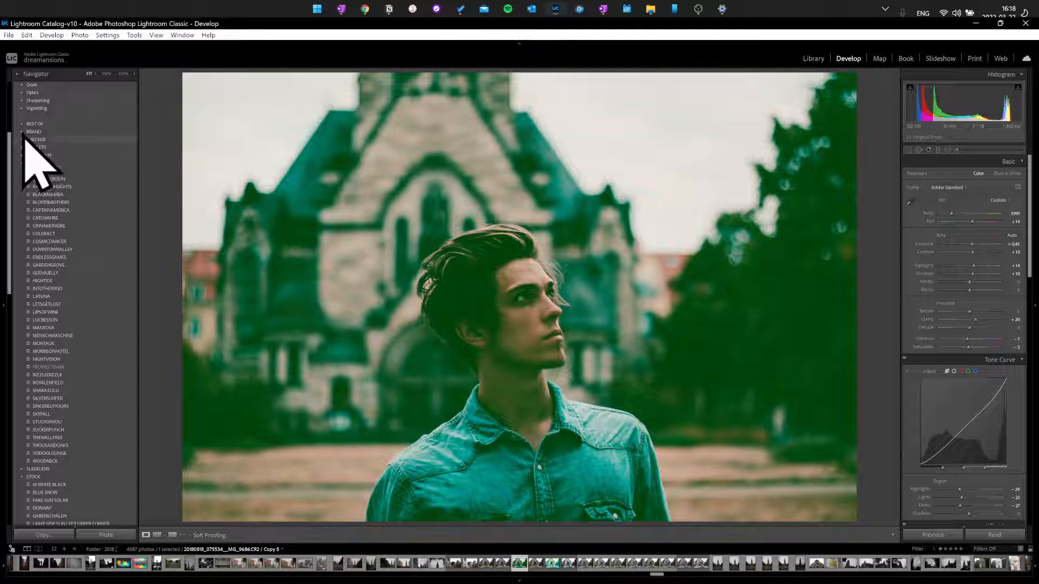
pyautogui.click(23, 140)
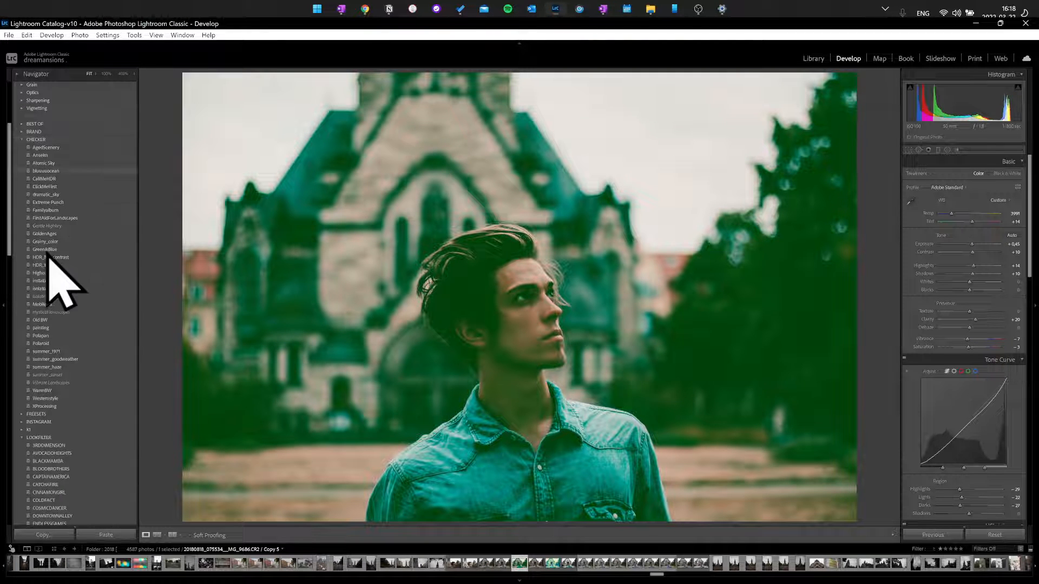
pyautogui.click(23, 132)
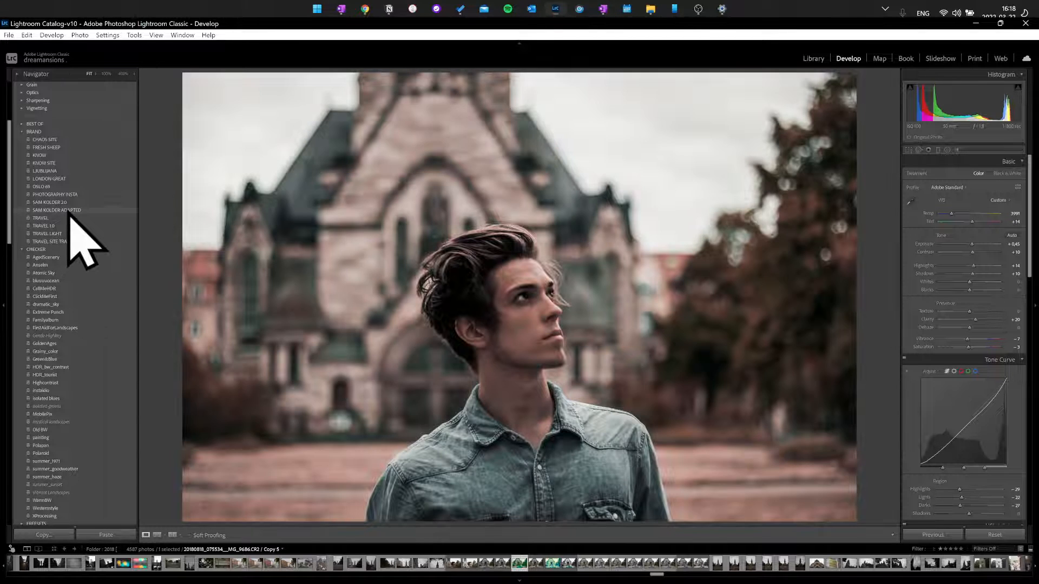
pyautogui.click(69, 211)
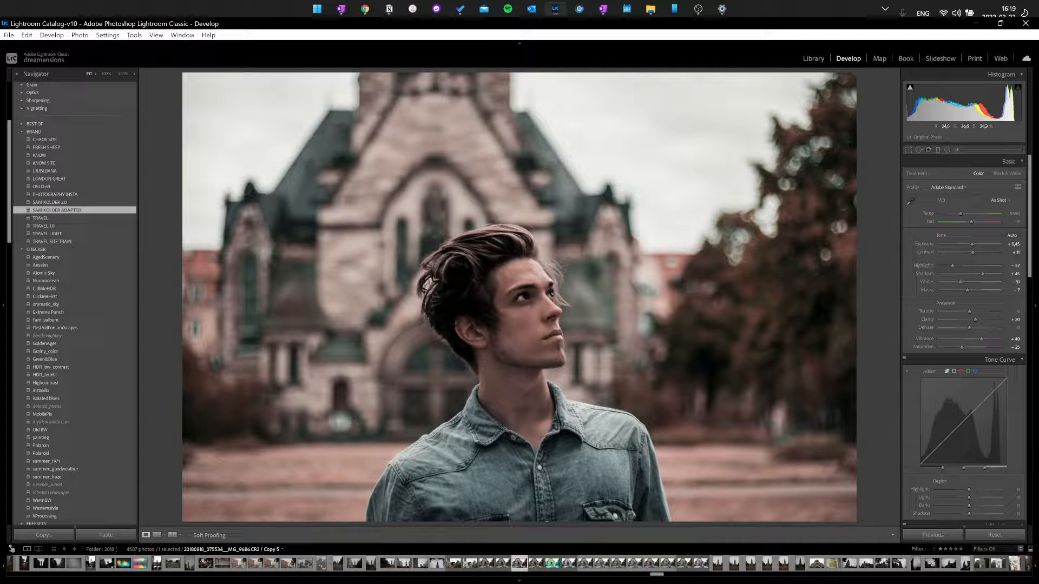
# Step: Compare the original, unedited portrait with the finished virtual copy, Copy 5
pyautogui.click(485, 568)
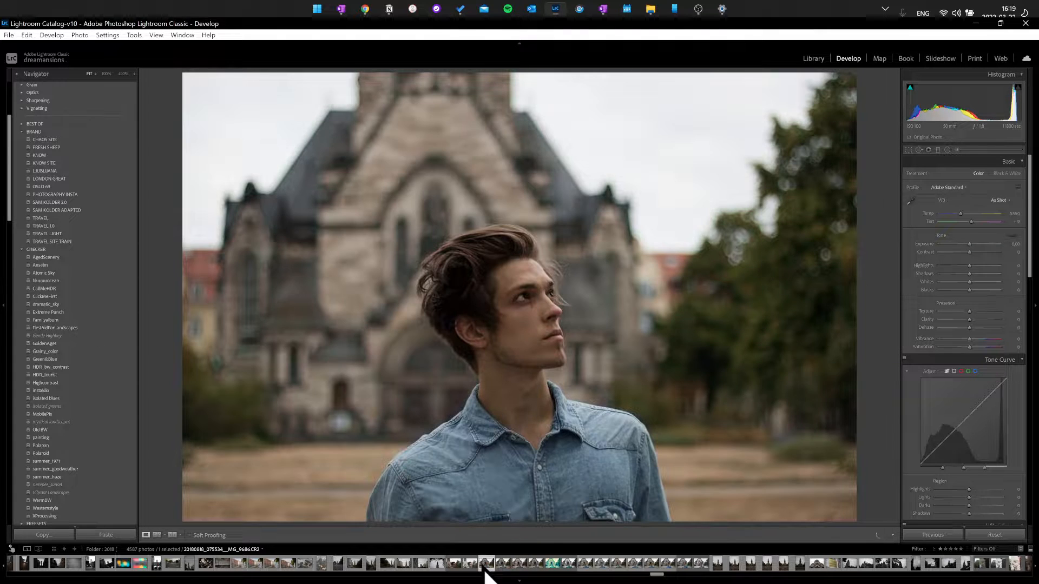
pyautogui.click(520, 564)
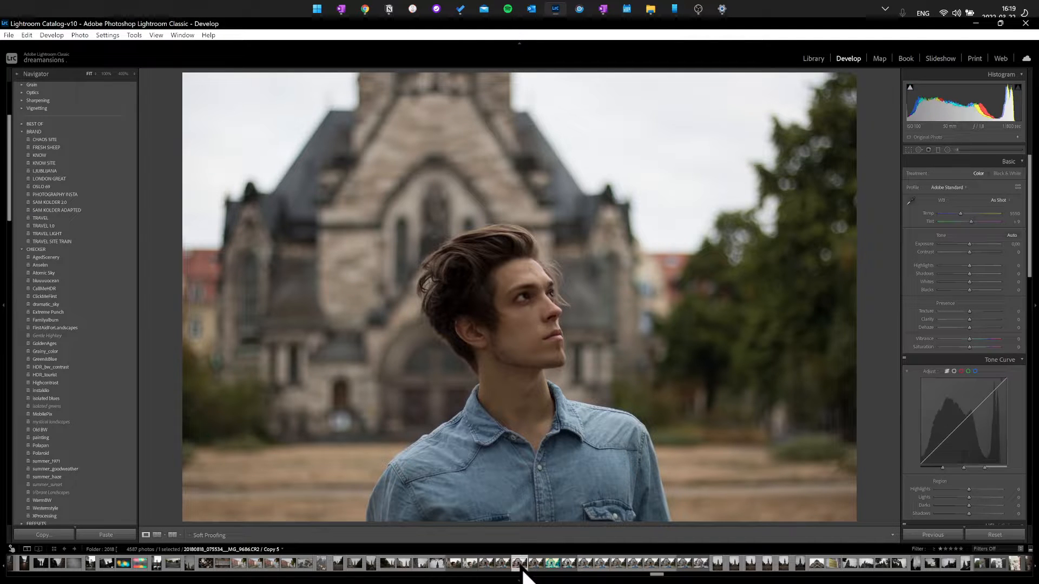